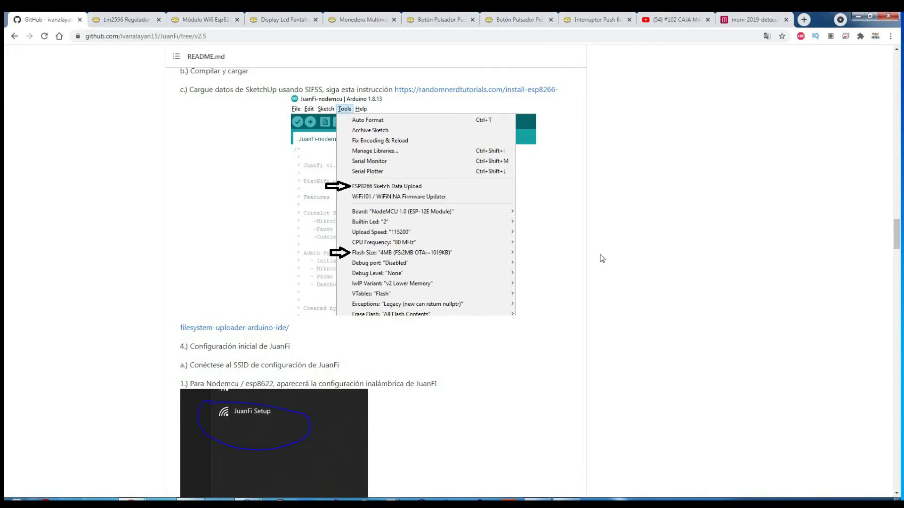
Step: Review the README's compile-and-upload instructions, including the ESP8266 sketch data upload and flash size settings
{"action": "scroll", "coordinate": [598, 255], "scroll_direction": "up", "scroll_amount": 5}
{"action": "scroll", "coordinate": [598, 254], "scroll_direction": "down", "scroll_amount": 20}
{"action": "scroll", "coordinate": [598, 254], "scroll_direction": "up", "scroll_amount": 4}
{"action": "scroll", "coordinate": [598, 255], "scroll_direction": "down", "scroll_amount": 5}
{"action": "scroll", "coordinate": [598, 255], "scroll_direction": "down", "scroll_amount": 4}
{"action": "scroll", "coordinate": [597, 255], "scroll_direction": "up", "scroll_amount": 7}
{"action": "scroll", "coordinate": [597, 255], "scroll_direction": "down", "scroll_amount": 3}
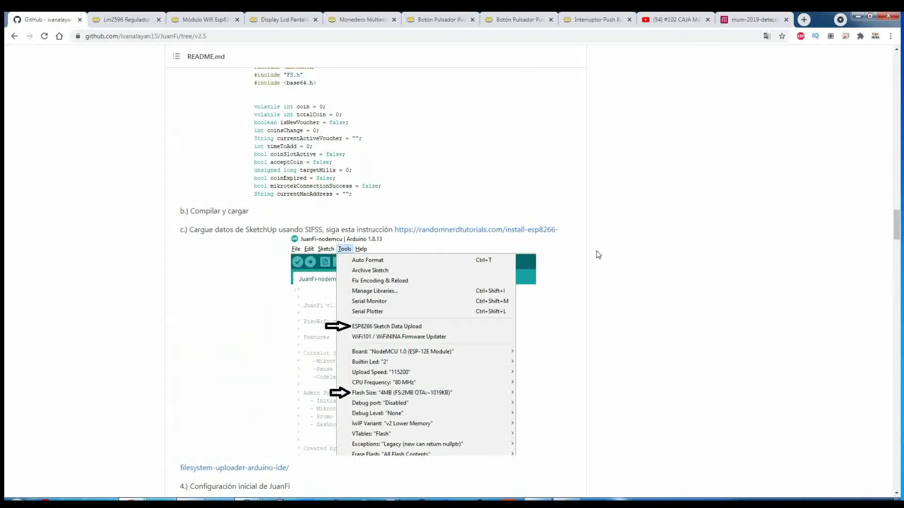
{"action": "scroll", "coordinate": [598, 255], "scroll_direction": "down", "scroll_amount": 8}
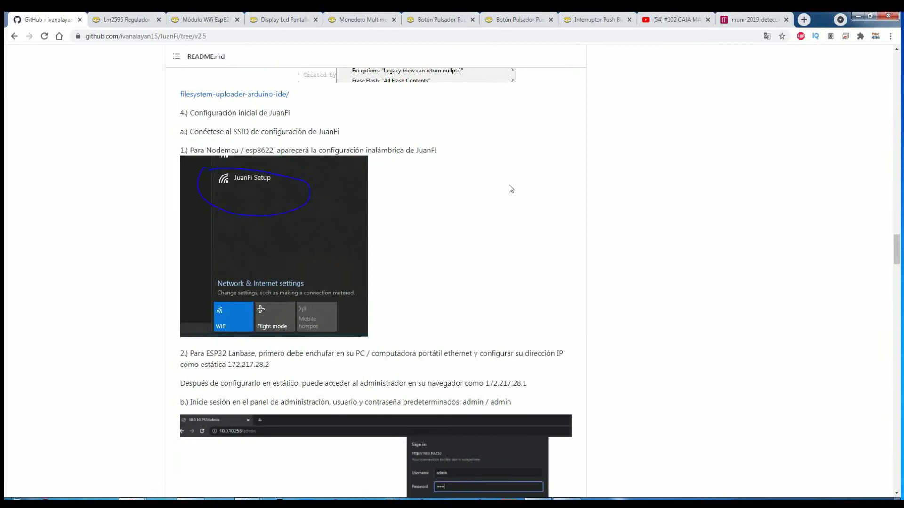
Step: Look back over the README's architecture and connection diagrams, and return to the section on JuanFi's initial configuration
{"action": "left_click_drag", "start_coordinate": [262, 111], "coordinate": [289, 131]}
{"action": "scroll", "coordinate": [404, 202], "scroll_direction": "up", "scroll_amount": 15}
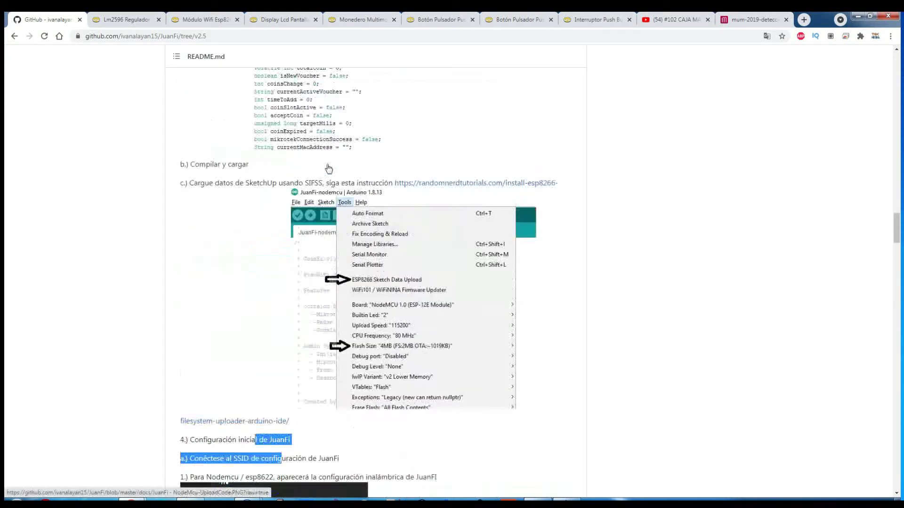
{"action": "scroll", "coordinate": [409, 217], "scroll_direction": "up", "scroll_amount": 10}
{"action": "scroll", "coordinate": [306, 251], "scroll_direction": "down", "scroll_amount": 3}
{"action": "scroll", "coordinate": [307, 252], "scroll_direction": "up", "scroll_amount": 6}
{"action": "scroll", "coordinate": [306, 251], "scroll_direction": "up", "scroll_amount": 18}
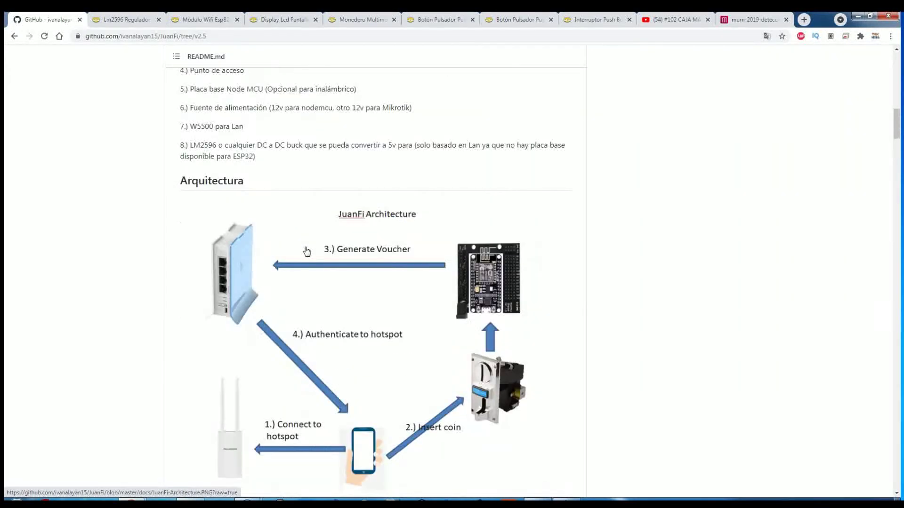
{"action": "scroll", "coordinate": [307, 250], "scroll_direction": "down", "scroll_amount": 6}
{"action": "scroll", "coordinate": [307, 250], "scroll_direction": "down", "scroll_amount": 20}
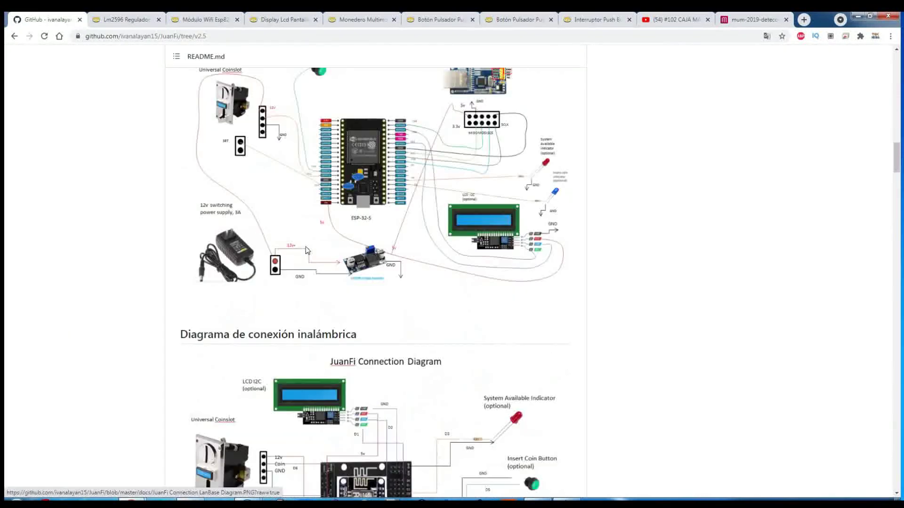
{"action": "scroll", "coordinate": [380, 281], "scroll_direction": "down", "scroll_amount": 20}
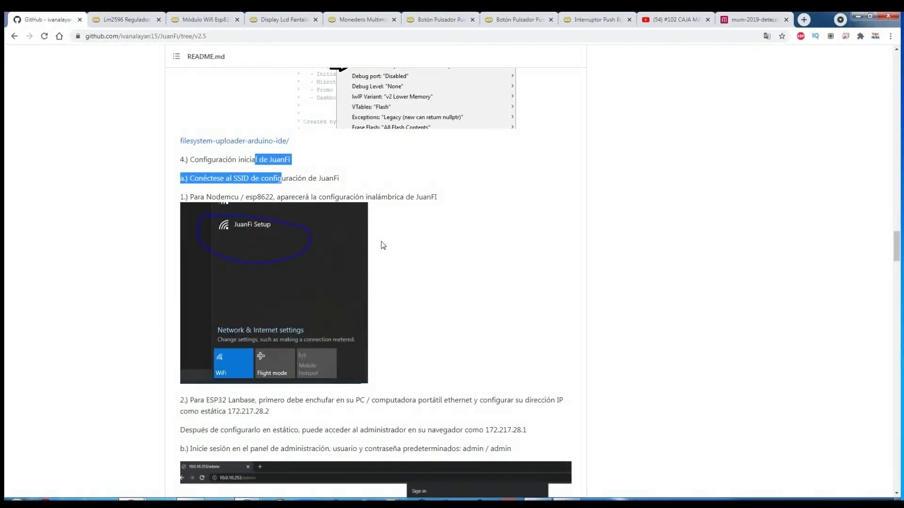
Step: Read the initial configuration instructions for connecting to the JuanFi setup SSID with a NodeMCU board
{"action": "left_click", "coordinate": [307, 175]}
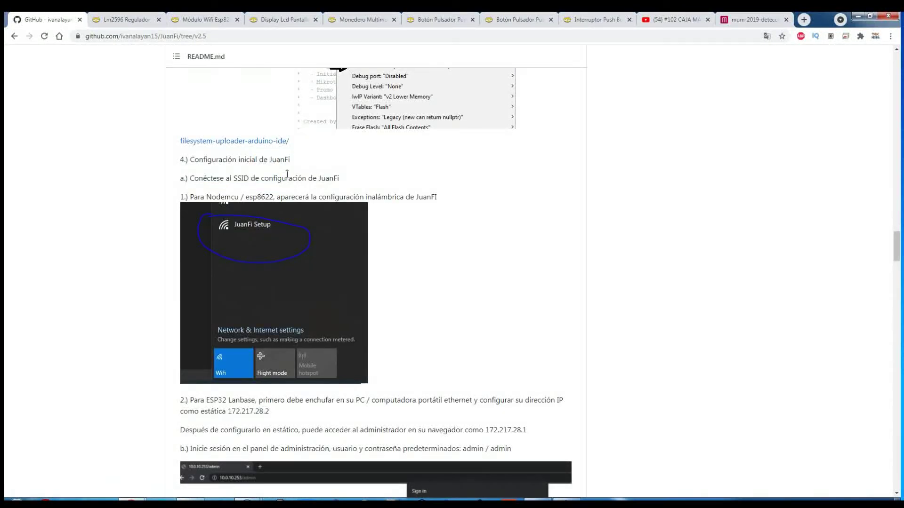
{"action": "double_click", "coordinate": [328, 177]}
{"action": "left_click", "coordinate": [190, 198]}
{"action": "double_click", "coordinate": [182, 196]}
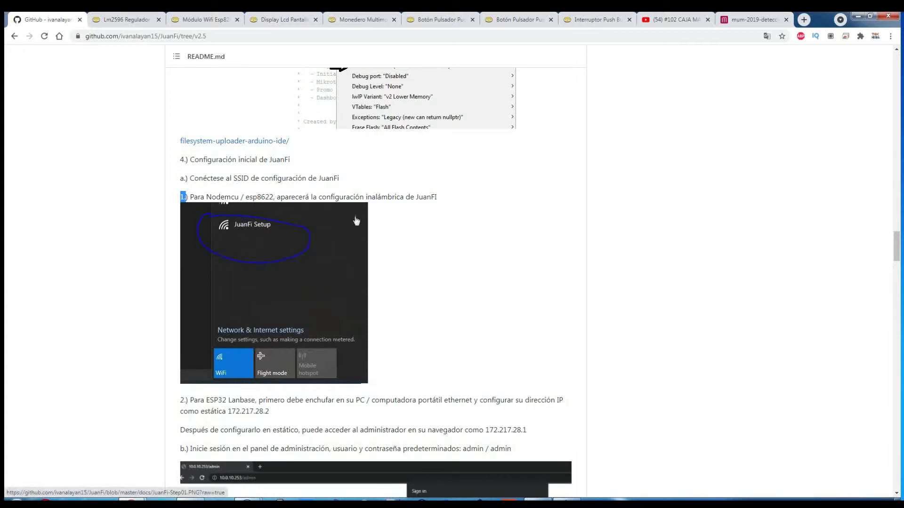
{"action": "left_click", "coordinate": [387, 197]}
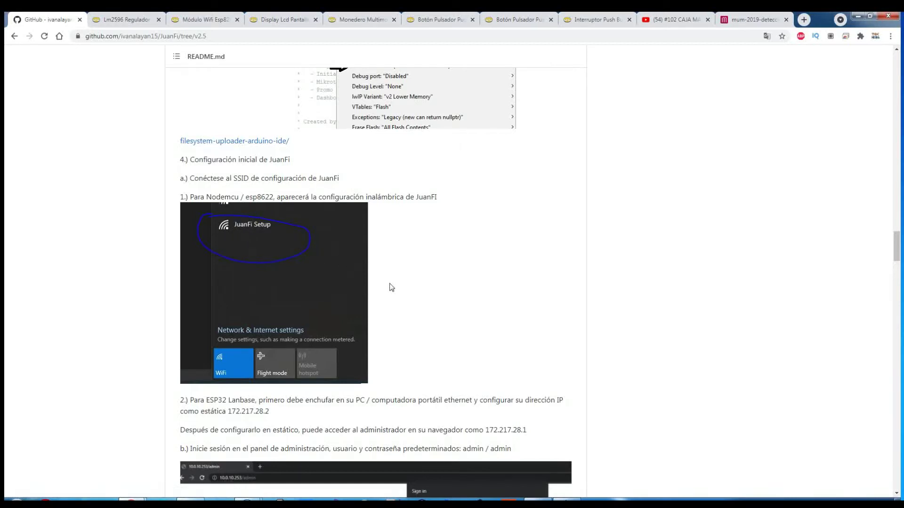
Step: Compare the README's network connection instructions for the ESP32 Lanbase and for the JuanFi Setup wireless network
{"action": "scroll", "coordinate": [383, 320], "scroll_direction": "down", "scroll_amount": 3}
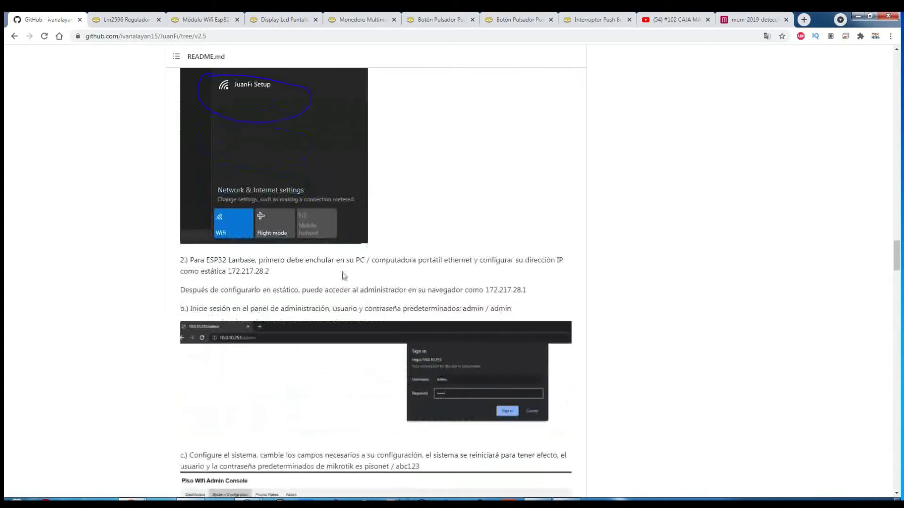
{"action": "scroll", "coordinate": [317, 263], "scroll_direction": "down", "scroll_amount": 3}
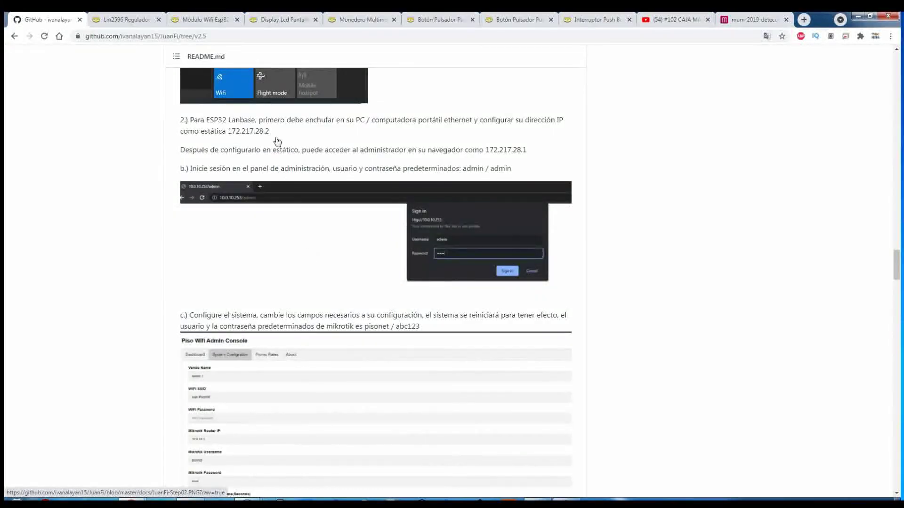
{"action": "scroll", "coordinate": [374, 143], "scroll_direction": "up", "scroll_amount": 2}
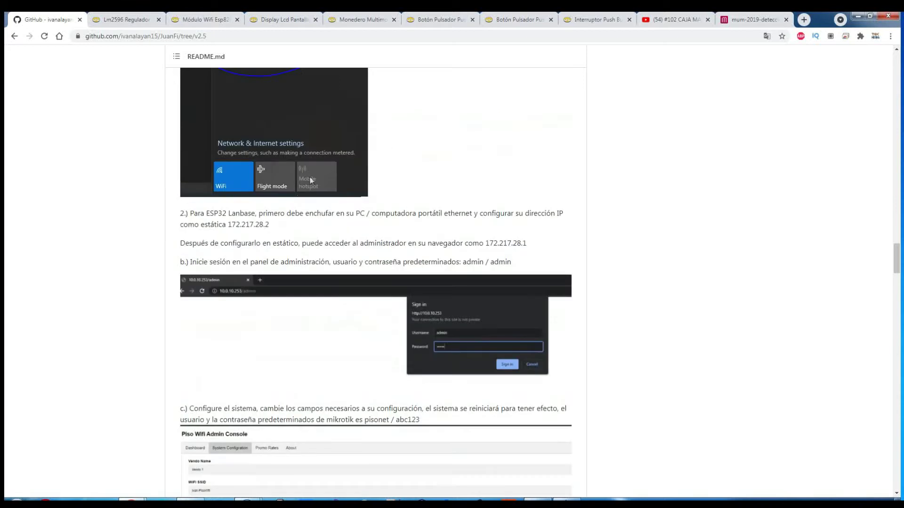
{"action": "scroll", "coordinate": [283, 235], "scroll_direction": "up", "scroll_amount": 2}
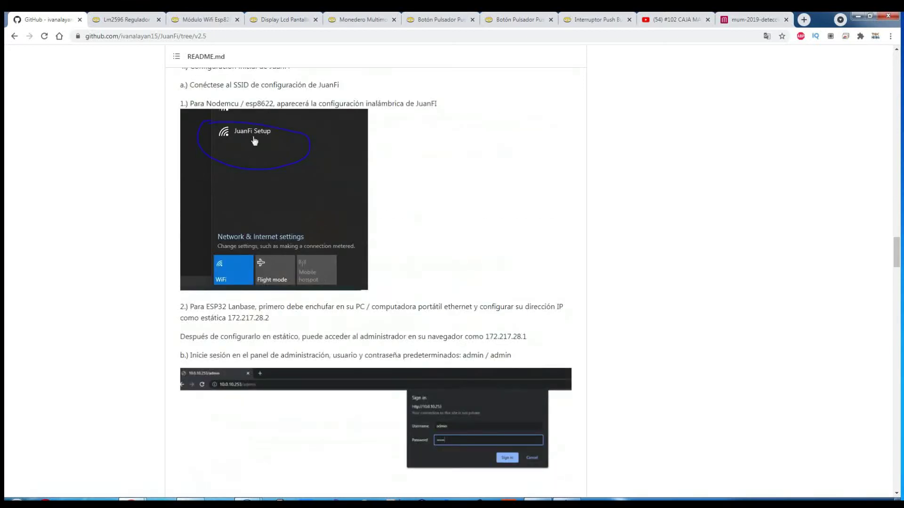
Step: Highlight the default admin panel credentials in the README and view the sign-in screenshot at full size
{"action": "scroll", "coordinate": [401, 327], "scroll_direction": "down", "scroll_amount": 3}
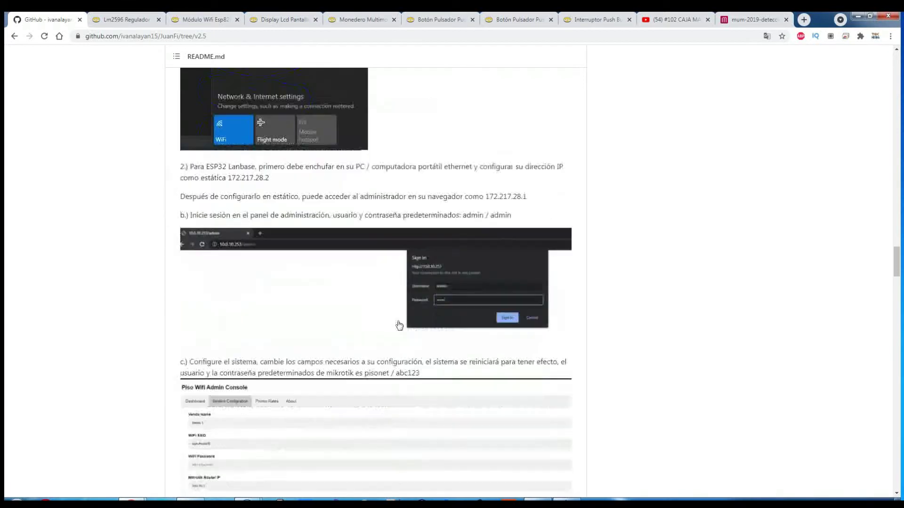
{"action": "double_click", "coordinate": [475, 214]}
{"action": "left_click_drag", "start_coordinate": [517, 214], "coordinate": [494, 215]}
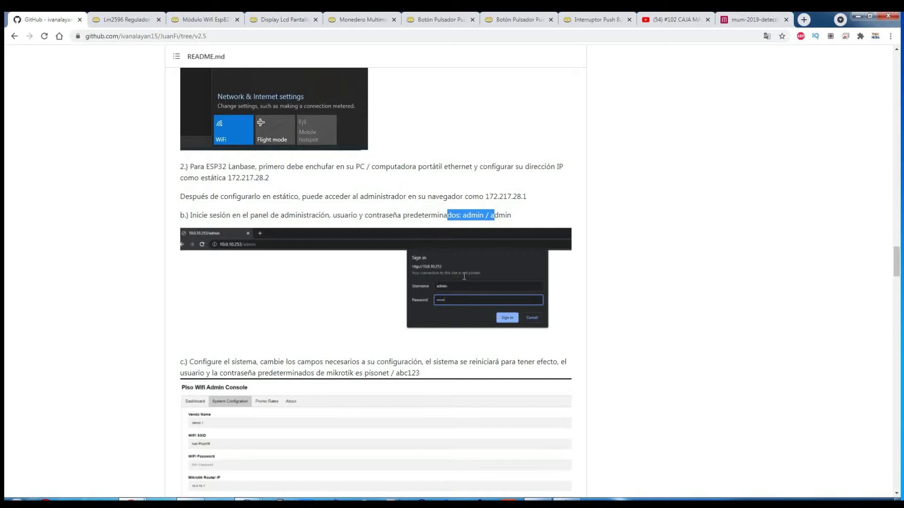
{"action": "left_click", "coordinate": [466, 289]}
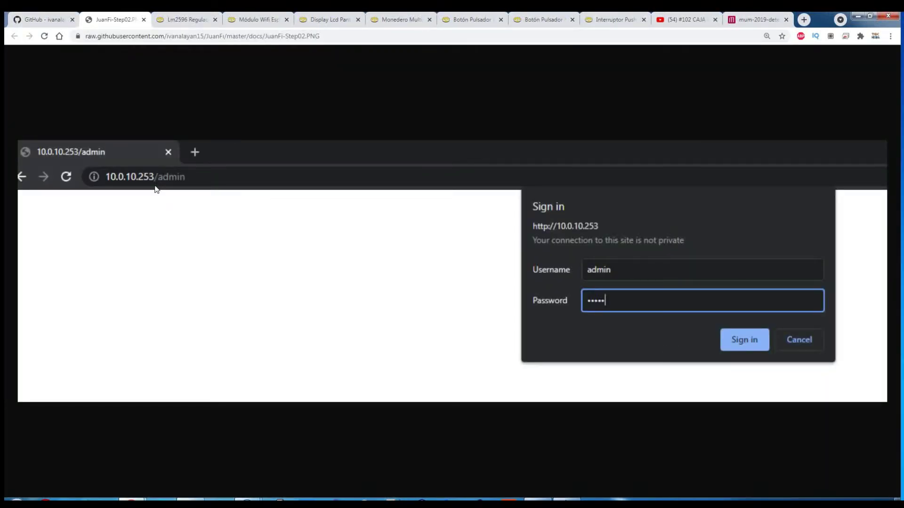
{"action": "left_click", "coordinate": [68, 14]}
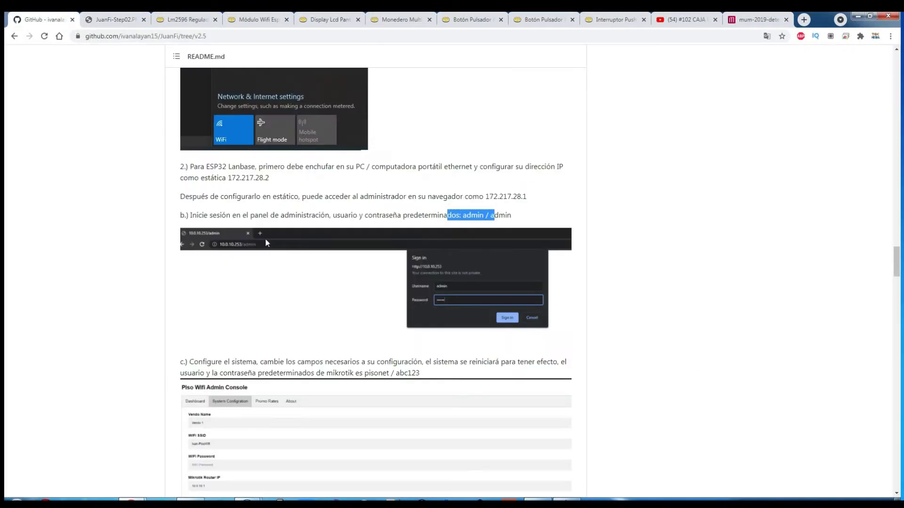
Step: Open the README's system configuration screenshot at full size and examine the vendo name, WiFi and Mikrotik fields
{"action": "scroll", "coordinate": [287, 306], "scroll_direction": "down", "scroll_amount": 6}
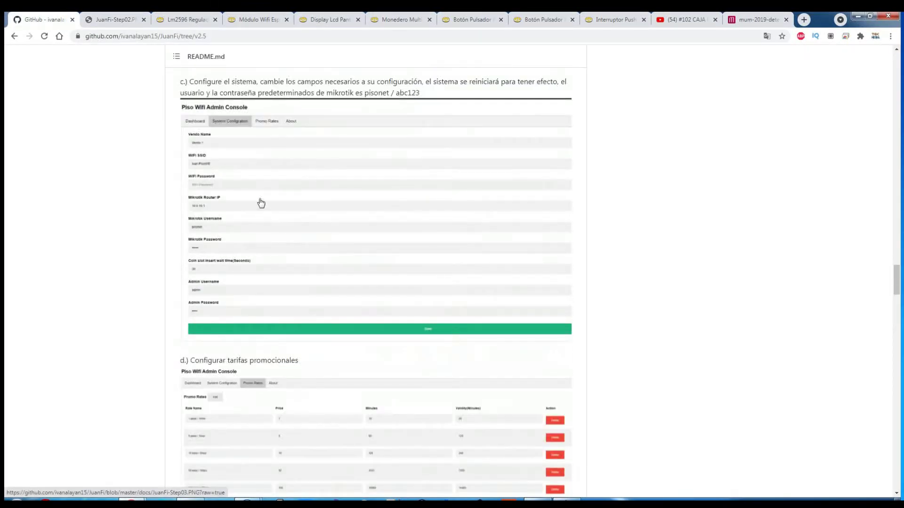
{"action": "left_click", "coordinate": [255, 150]}
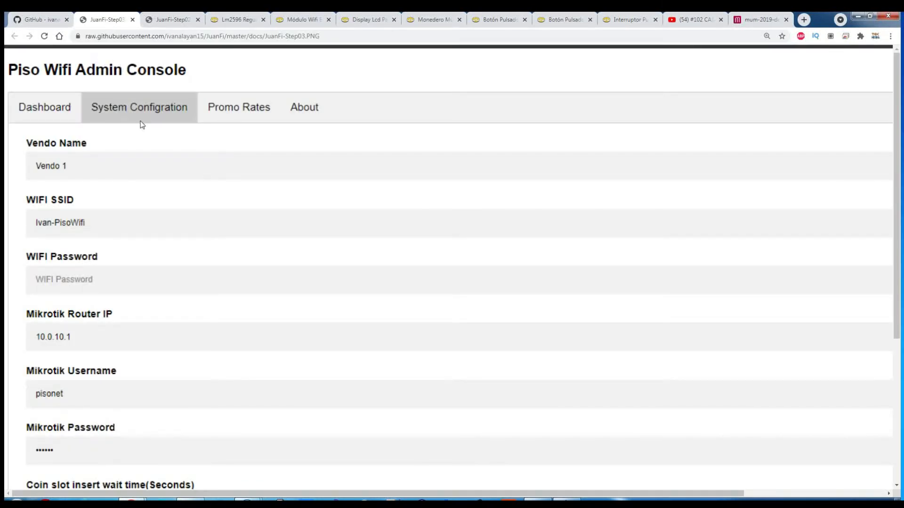
{"action": "scroll", "coordinate": [106, 109], "scroll_direction": "down", "scroll_amount": 1}
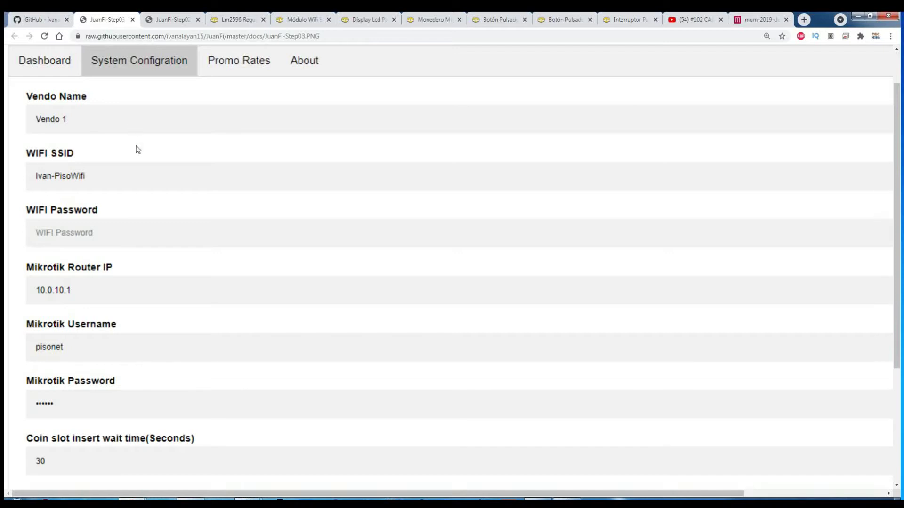
{"action": "scroll", "coordinate": [136, 137], "scroll_direction": "up", "scroll_amount": 1}
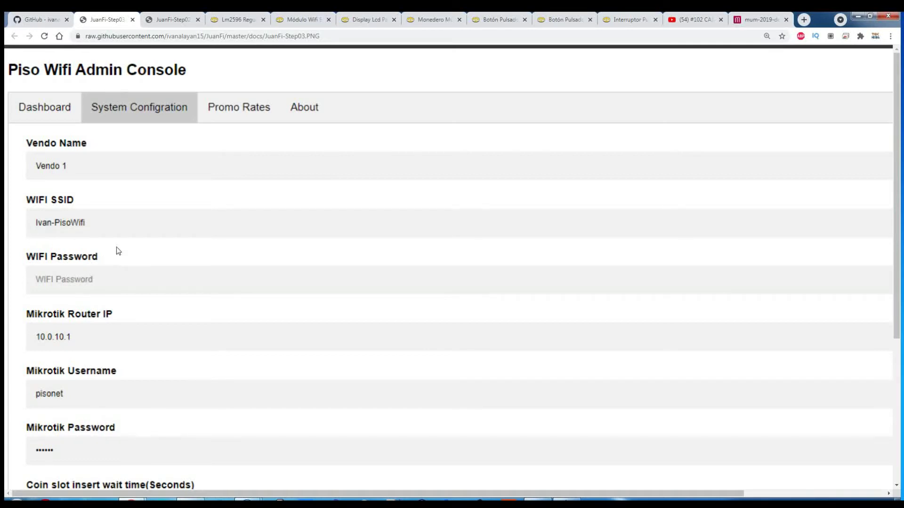
{"action": "scroll", "coordinate": [109, 284], "scroll_direction": "down", "scroll_amount": 3}
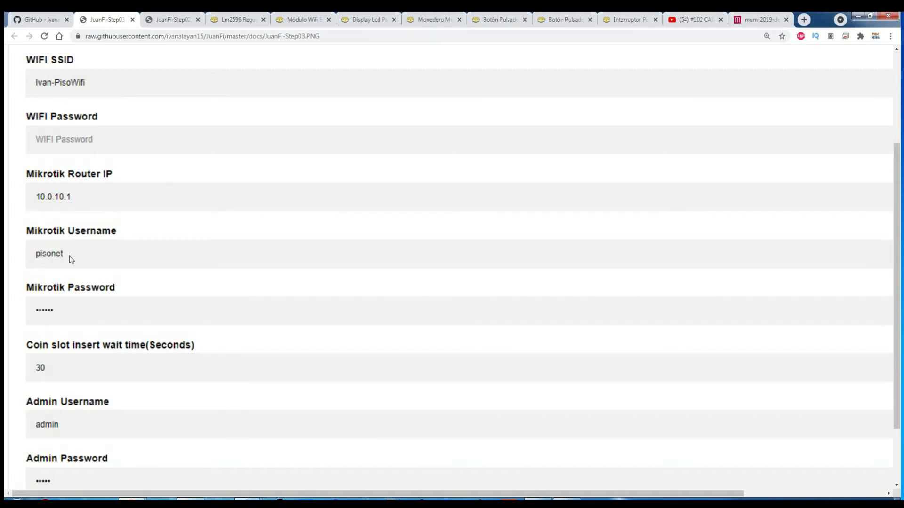
Step: Return to the README and highlight the default Mikrotik username and password in the system configuration instruction
{"action": "left_click", "coordinate": [25, 15]}
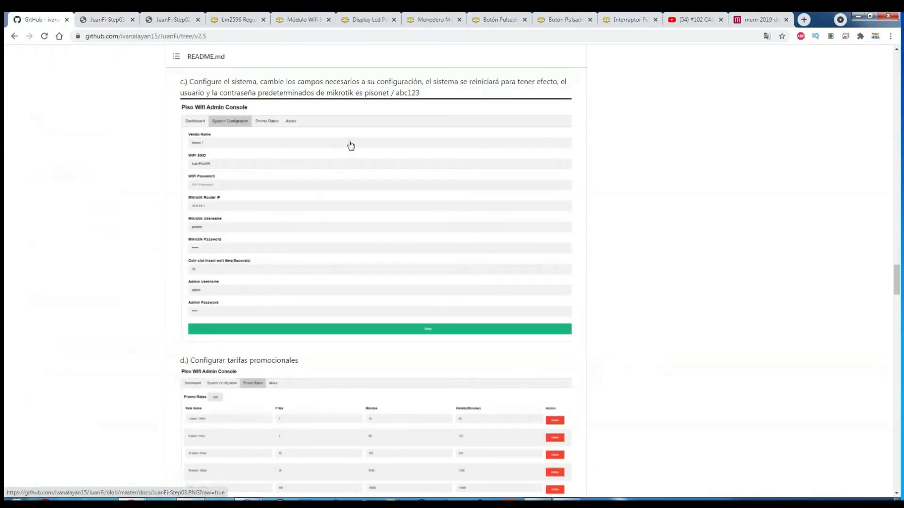
{"action": "scroll", "coordinate": [387, 155], "scroll_direction": "up", "scroll_amount": 2}
{"action": "left_click_drag", "start_coordinate": [286, 176], "coordinate": [328, 187]}
{"action": "left_click", "coordinate": [355, 189]}
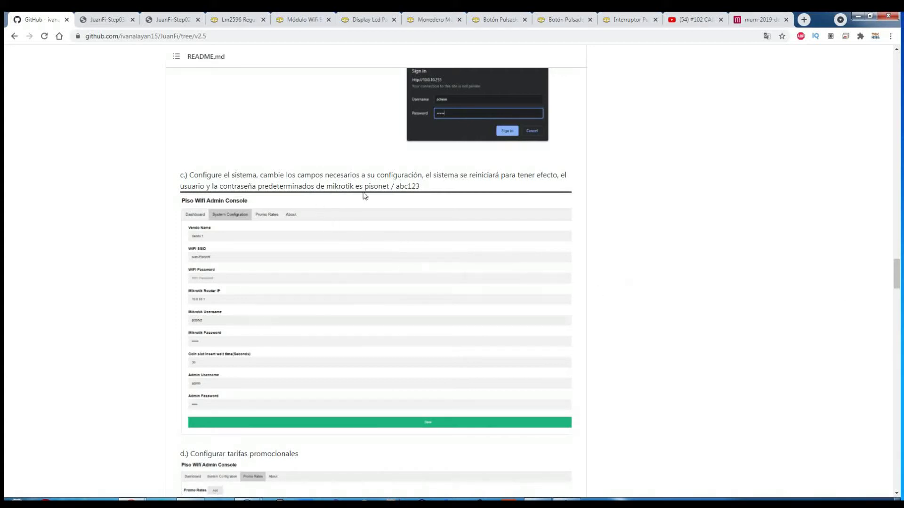
{"action": "double_click", "coordinate": [377, 187]}
{"action": "double_click", "coordinate": [411, 187]}
{"action": "left_click_drag", "start_coordinate": [367, 188], "coordinate": [422, 184]}
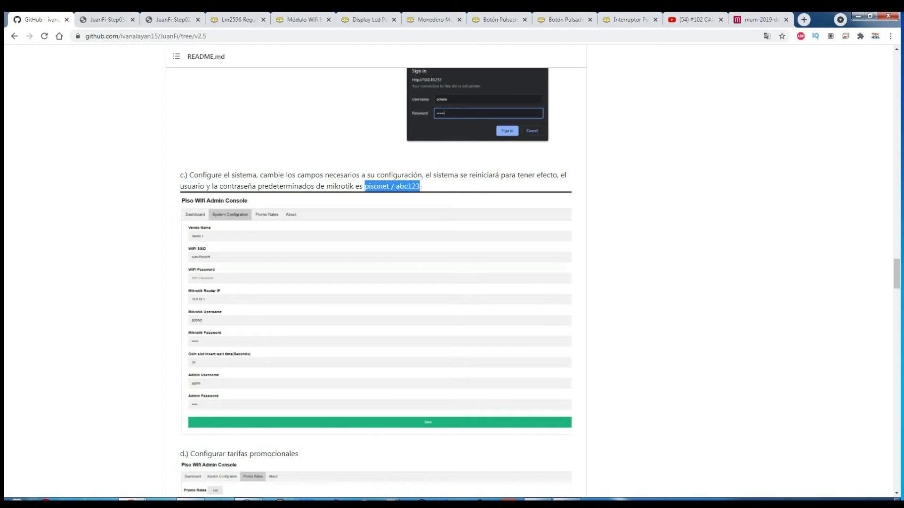
{"action": "left_click", "coordinate": [500, 188]}
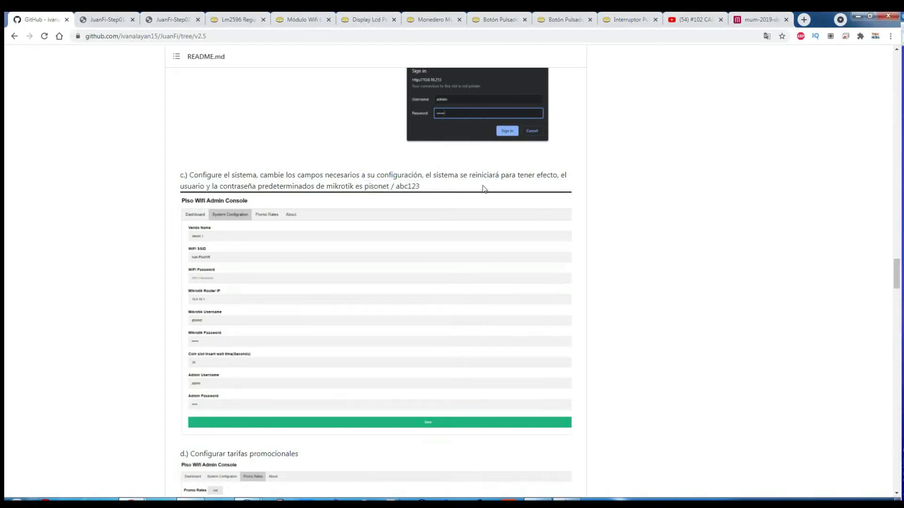
Step: Compare the README's default Mikrotik credentials with the Mikrotik fields in the full-size configuration screenshot
{"action": "left_click_drag", "start_coordinate": [356, 185], "coordinate": [380, 179]}
{"action": "left_click", "coordinate": [371, 178]}
{"action": "double_click", "coordinate": [378, 186]}
{"action": "double_click", "coordinate": [408, 186]}
{"action": "triple_click", "coordinate": [378, 186]}
{"action": "left_click", "coordinate": [349, 181]}
{"action": "left_click", "coordinate": [104, 19]}
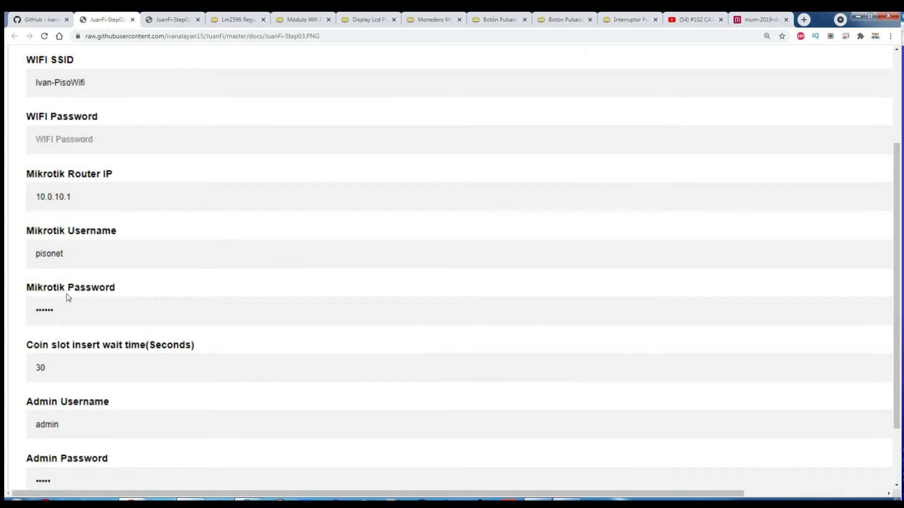
{"action": "left_click", "coordinate": [28, 15]}
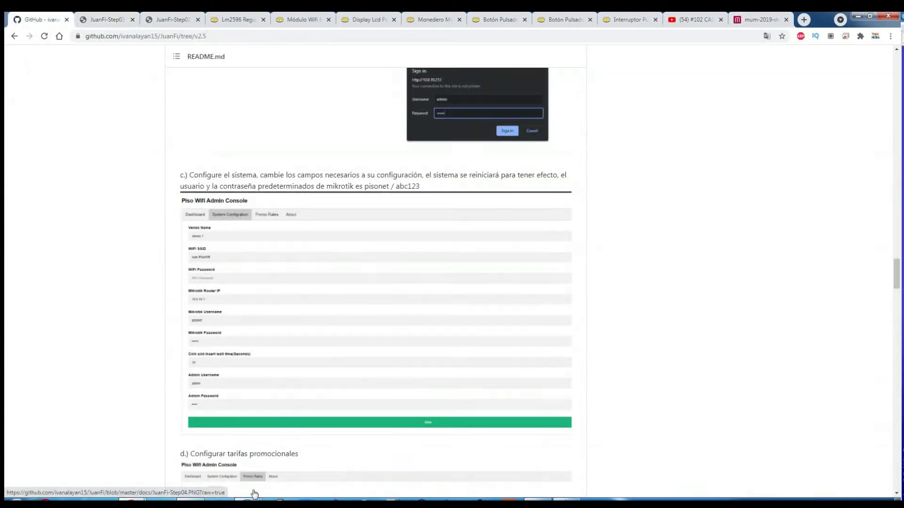
Step: Switch to WinBox and inspect the router's user list, including a blank new-user form and the existing vending user
{"action": "mouse_move", "coordinate": [249, 498]}
{"action": "left_click", "coordinate": [227, 424]}
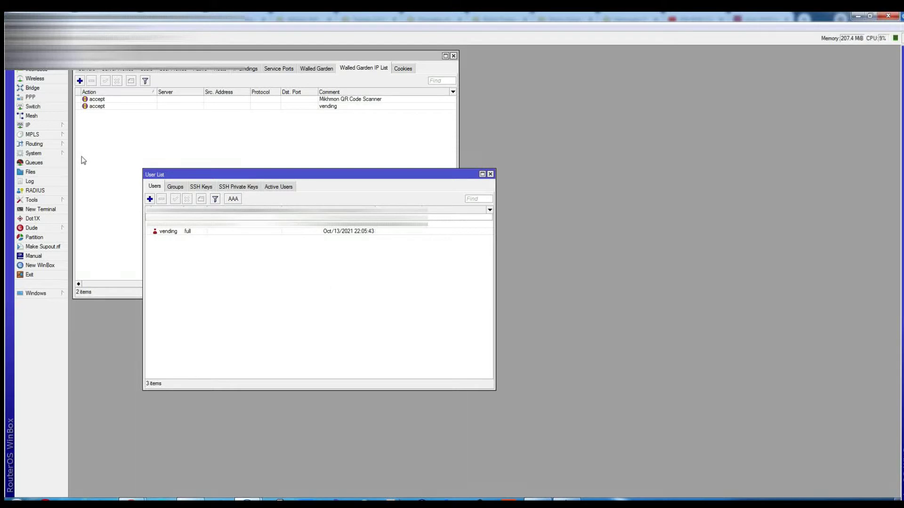
{"action": "left_click", "coordinate": [55, 153]}
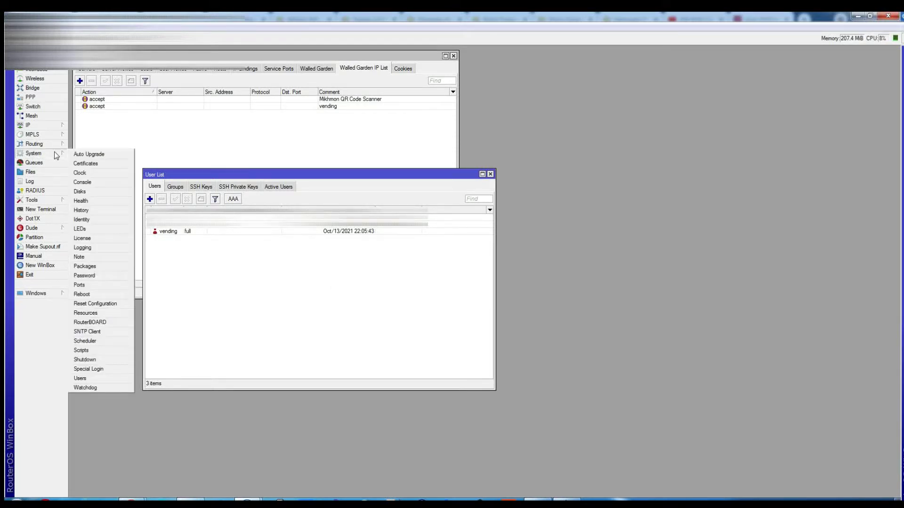
{"action": "left_click", "coordinate": [200, 297]}
{"action": "left_click", "coordinate": [150, 199]}
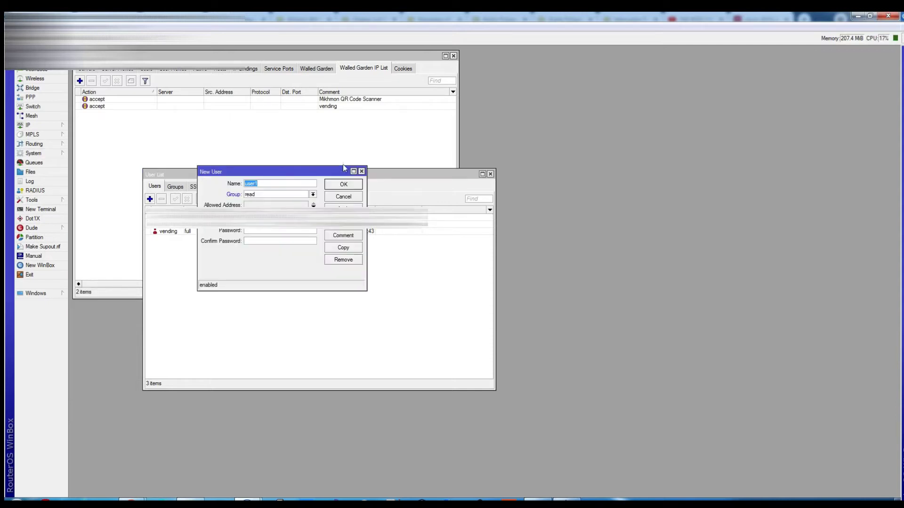
{"action": "left_click", "coordinate": [361, 171]}
{"action": "left_click", "coordinate": [171, 234]}
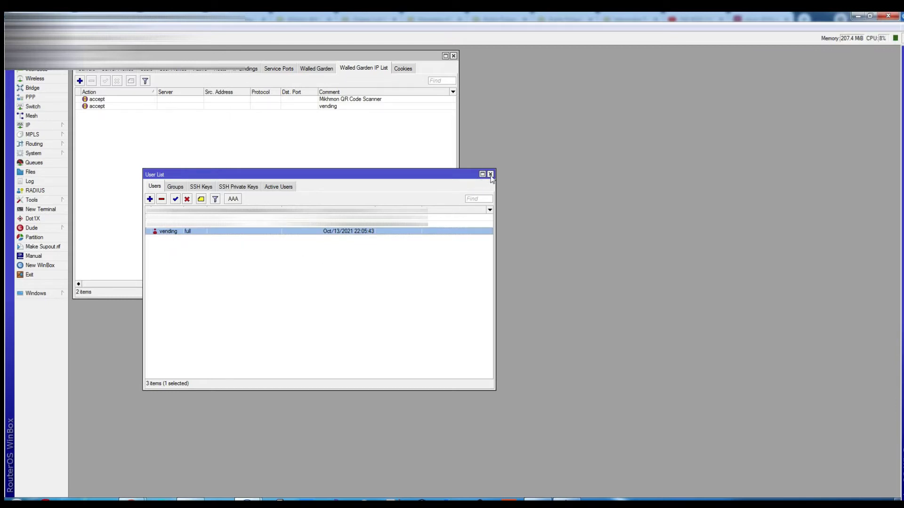
Step: Switch back to the browser and examine the remaining fields of the full-size system configuration screenshot
{"action": "left_click", "coordinate": [856, 16]}
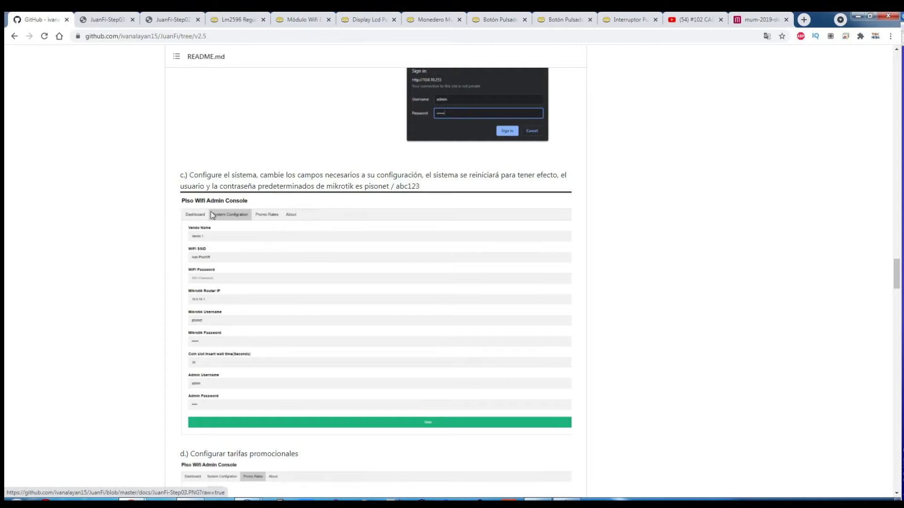
{"action": "key", "text": "ctrl+Tab"}
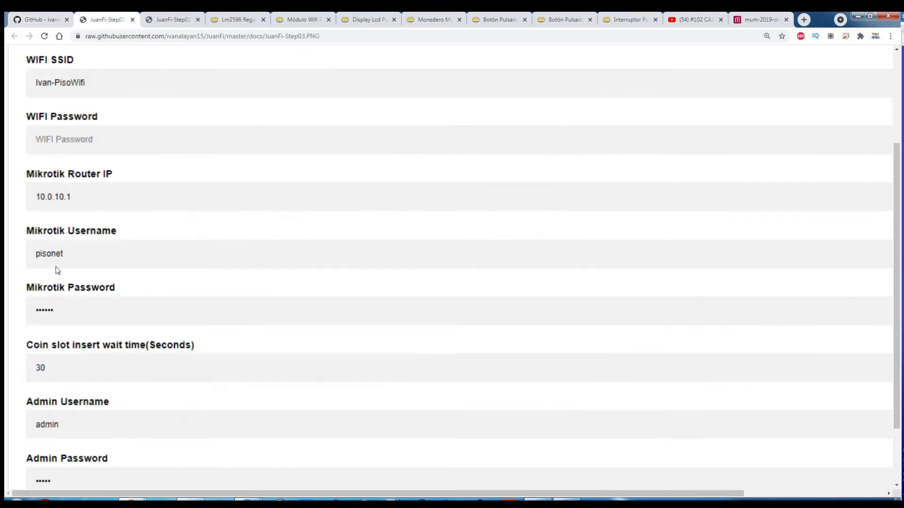
{"action": "scroll", "coordinate": [92, 263], "scroll_direction": "down", "scroll_amount": 2}
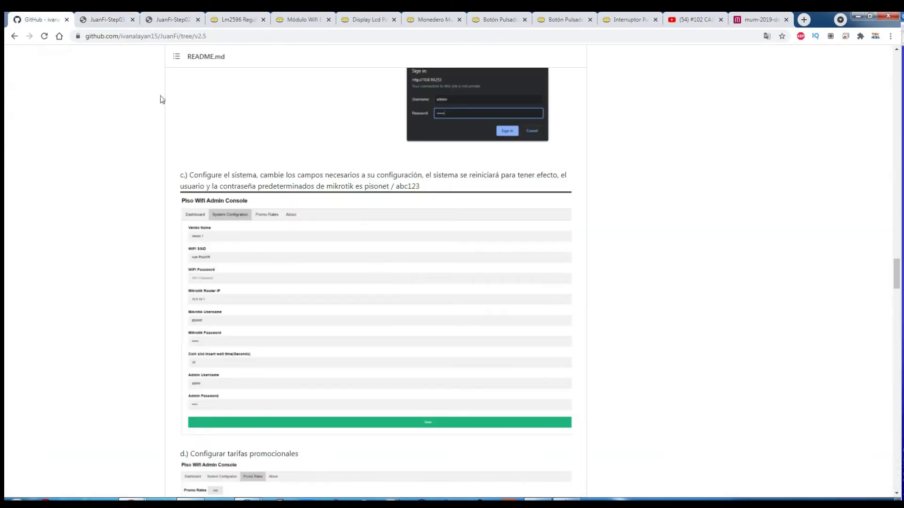
Step: Return to the README, highlight the default admin username in the sign-in instruction and compare it with the full-size system configuration screenshot
{"action": "left_click", "coordinate": [19, 20]}
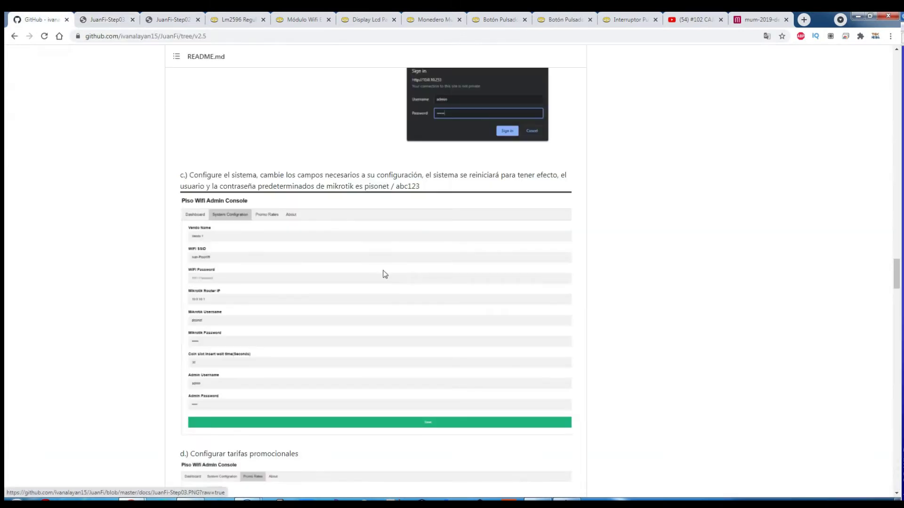
{"action": "scroll", "coordinate": [384, 270], "scroll_direction": "up", "scroll_amount": 1}
{"action": "left_click_drag", "start_coordinate": [463, 356], "coordinate": [483, 356]}
{"action": "left_click", "coordinate": [107, 19]}
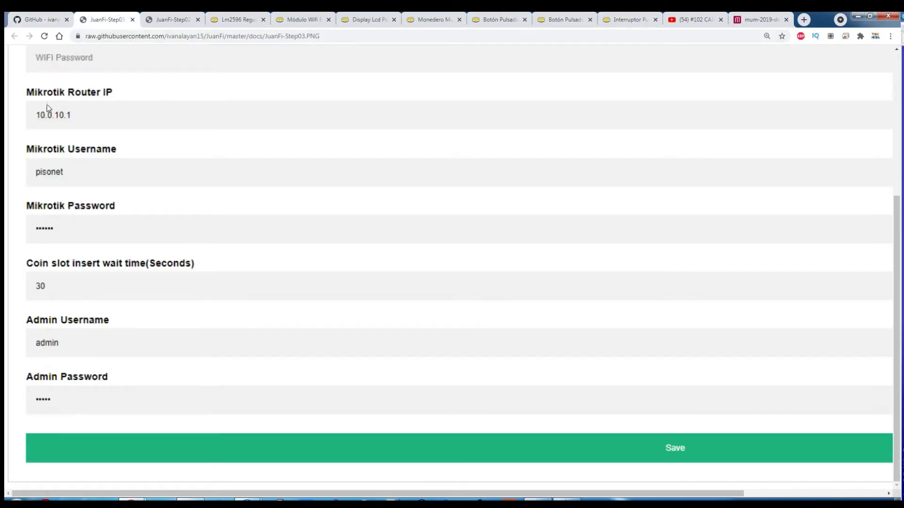
{"action": "left_click", "coordinate": [47, 15]}
Step: Go to README step d and highlight its heading about configuring promotional rates
{"action": "scroll", "coordinate": [389, 318], "scroll_direction": "down", "scroll_amount": 7}
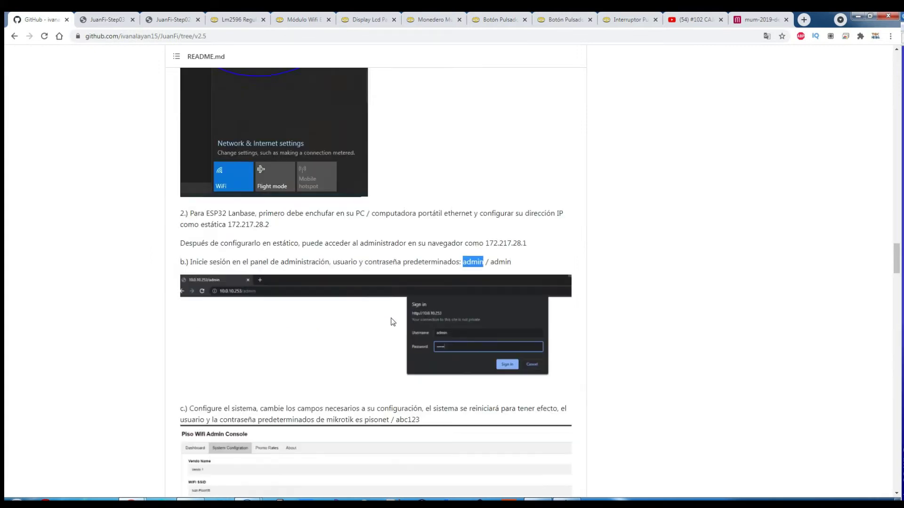
{"action": "scroll", "coordinate": [383, 226], "scroll_direction": "down", "scroll_amount": 4}
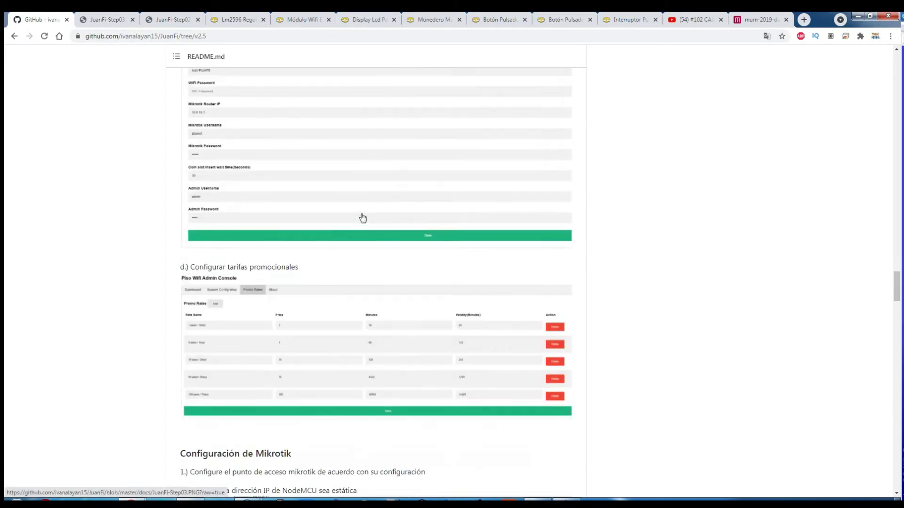
{"action": "scroll", "coordinate": [362, 217], "scroll_direction": "down", "scroll_amount": 1}
{"action": "left_click_drag", "start_coordinate": [195, 220], "coordinate": [284, 221]}
Step: Close the full-size JuanFi Step03 and Step02 screenshots and return to the README
{"action": "left_click", "coordinate": [114, 15]}
{"action": "left_click", "coordinate": [132, 20]}
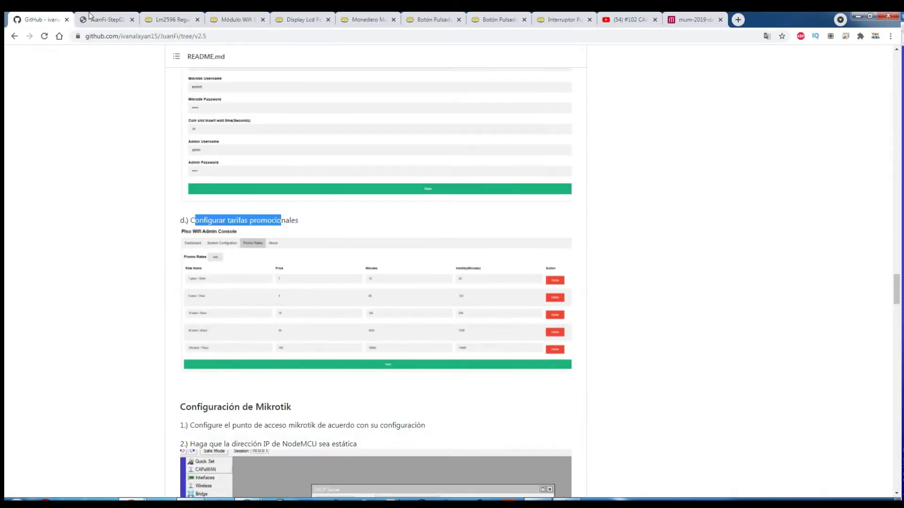
{"action": "left_click", "coordinate": [89, 15]}
{"action": "left_click", "coordinate": [132, 19]}
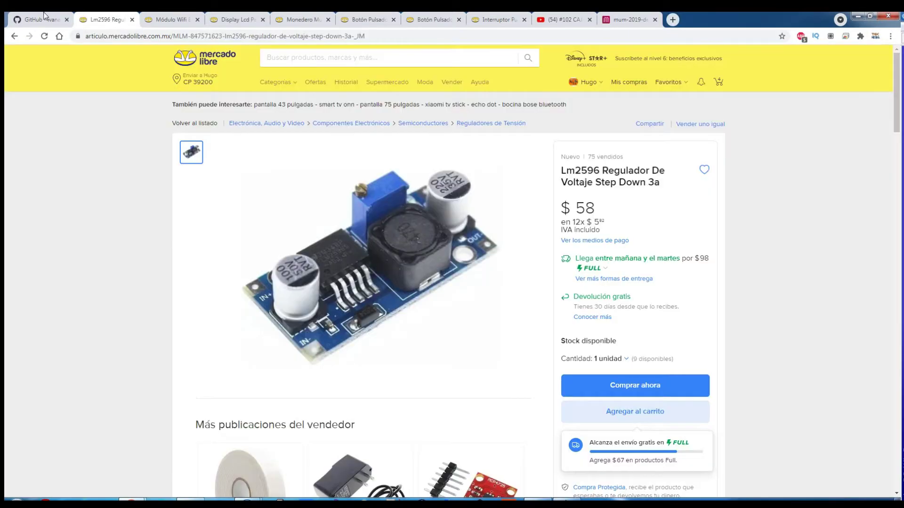
{"action": "left_click", "coordinate": [44, 14]}
Step: Open the README's promo rates screenshot at full size, examine its rate names, prices and minutes, and close it
{"action": "left_click", "coordinate": [263, 282]}
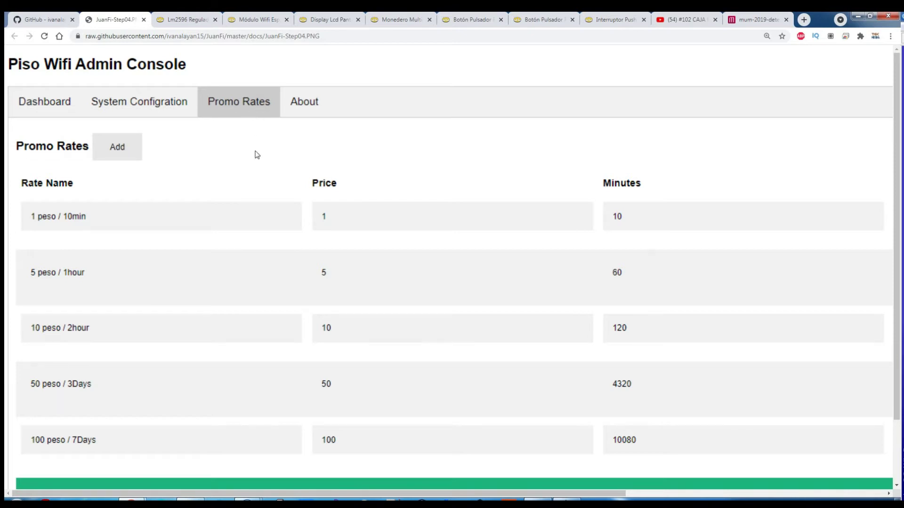
{"action": "scroll", "coordinate": [271, 214], "scroll_direction": "down", "scroll_amount": 1}
{"action": "scroll", "coordinate": [275, 198], "scroll_direction": "down", "scroll_amount": 1}
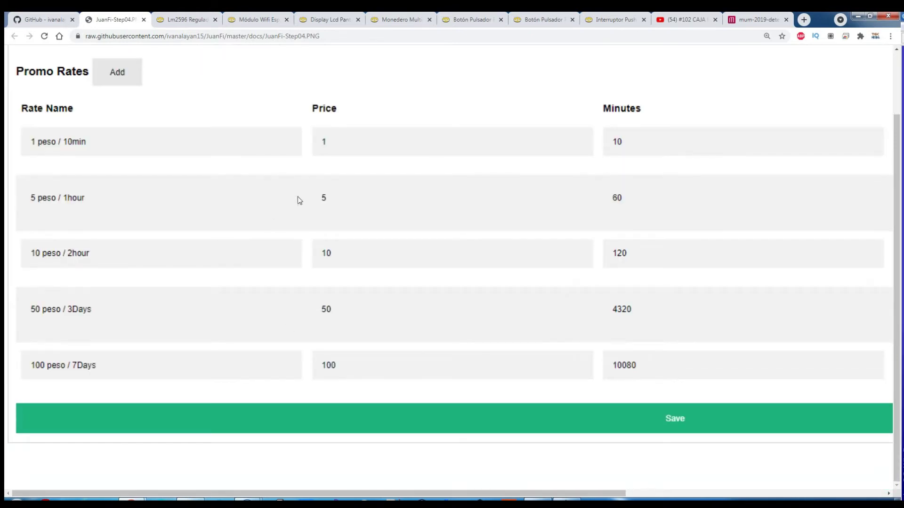
{"action": "scroll", "coordinate": [244, 240], "scroll_direction": "up", "scroll_amount": 2}
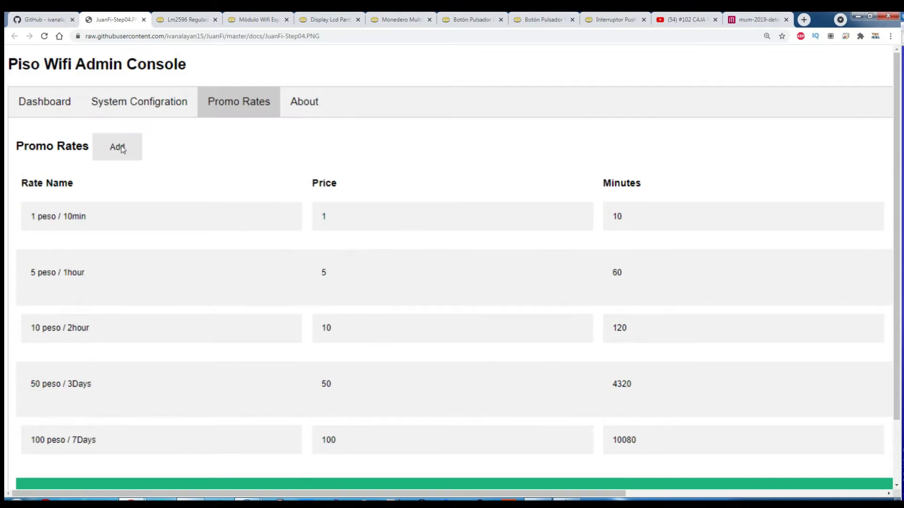
{"action": "scroll", "coordinate": [401, 294], "scroll_direction": "down", "scroll_amount": 2}
{"action": "scroll", "coordinate": [231, 113], "scroll_direction": "up", "scroll_amount": 2}
{"action": "scroll", "coordinate": [144, 160], "scroll_direction": "down", "scroll_amount": 1}
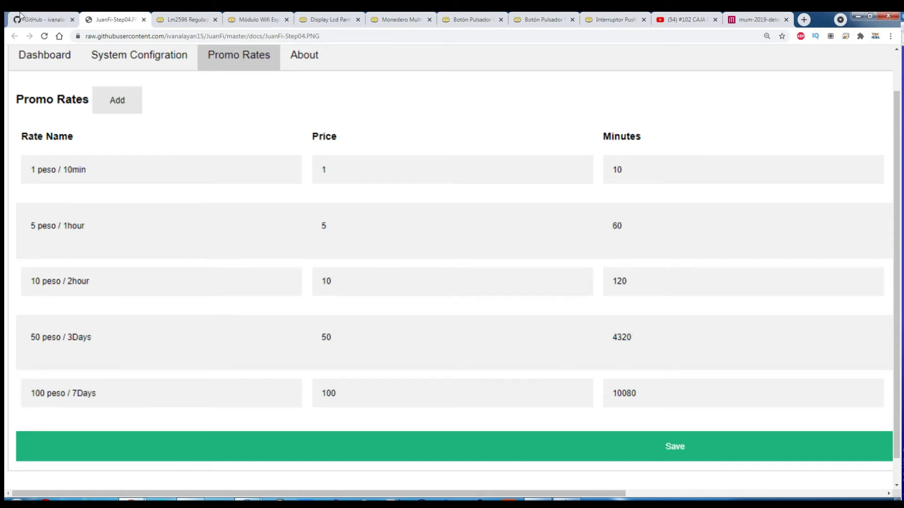
{"action": "left_click", "coordinate": [144, 19]}
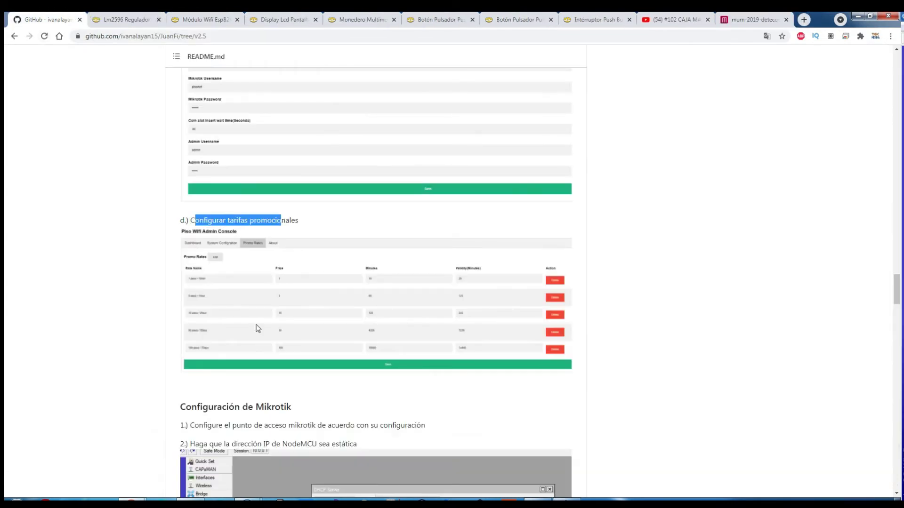
Step: Review the README from the JuanFi Setup connection and admin sign-in through system configuration and promo rates to the Mikrotik section
{"action": "scroll", "coordinate": [258, 328], "scroll_direction": "down", "scroll_amount": 6}
{"action": "scroll", "coordinate": [285, 202], "scroll_direction": "up", "scroll_amount": 1}
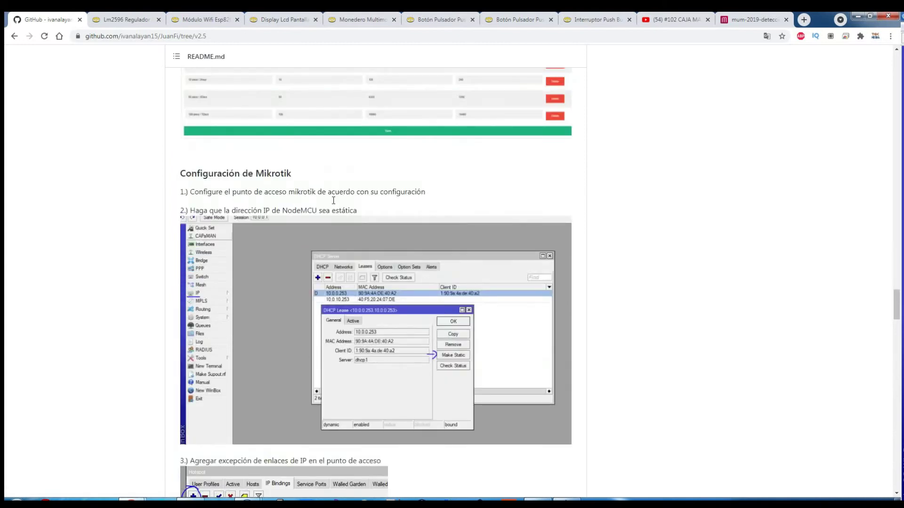
{"action": "scroll", "coordinate": [371, 194], "scroll_direction": "up", "scroll_amount": 12}
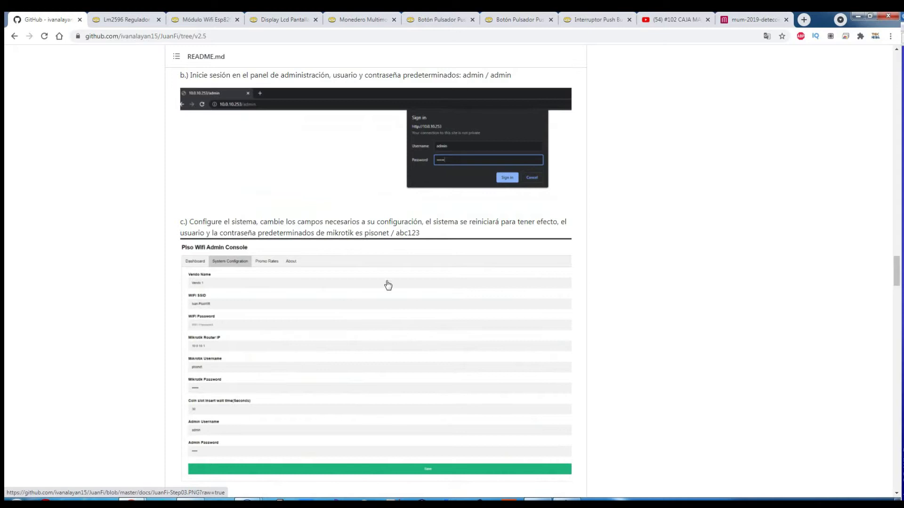
{"action": "scroll", "coordinate": [440, 264], "scroll_direction": "down", "scroll_amount": 3}
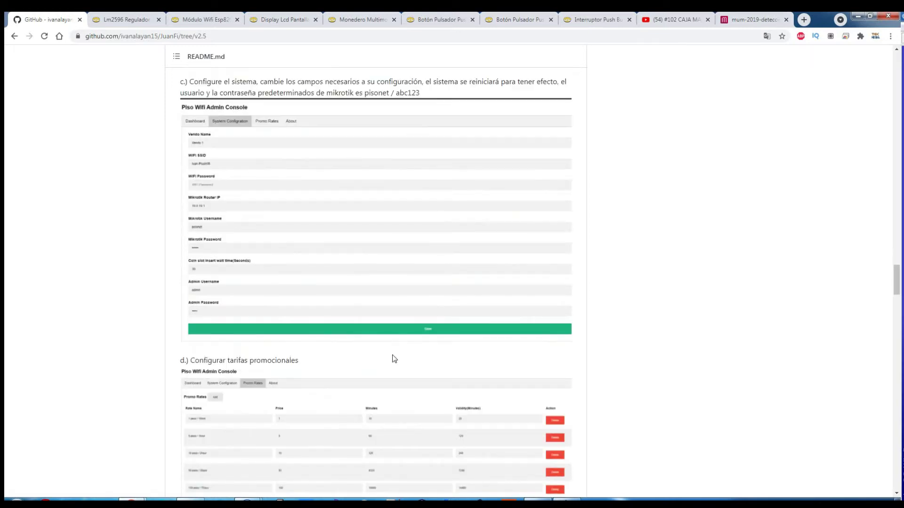
{"action": "scroll", "coordinate": [394, 359], "scroll_direction": "up", "scroll_amount": 7}
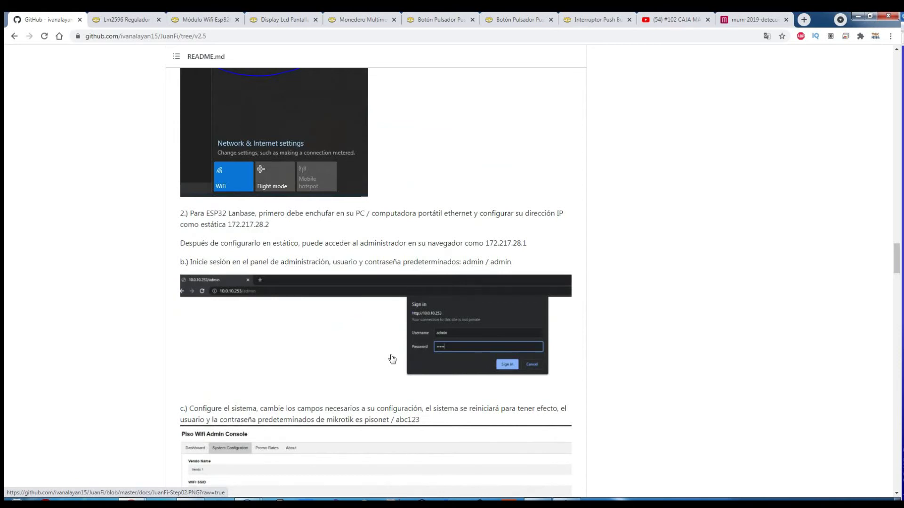
{"action": "scroll", "coordinate": [392, 359], "scroll_direction": "up", "scroll_amount": 6}
{"action": "scroll", "coordinate": [392, 360], "scroll_direction": "down", "scroll_amount": 11}
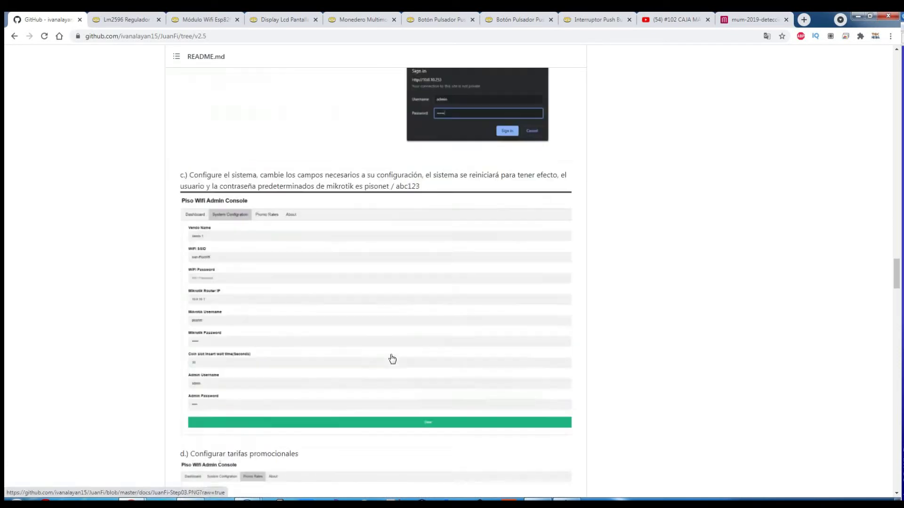
{"action": "scroll", "coordinate": [392, 360], "scroll_direction": "down", "scroll_amount": 2}
{"action": "scroll", "coordinate": [392, 359], "scroll_direction": "up", "scroll_amount": 8}
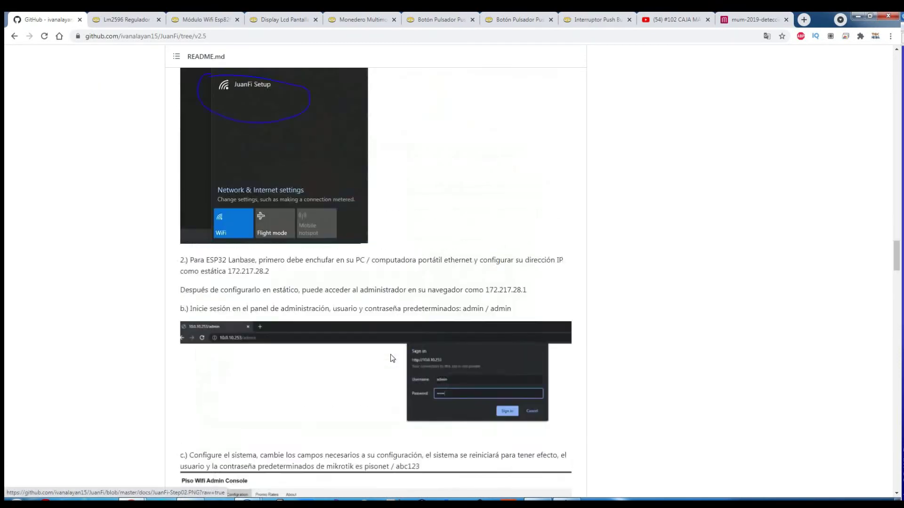
{"action": "scroll", "coordinate": [393, 359], "scroll_direction": "down", "scroll_amount": 15}
{"action": "scroll", "coordinate": [391, 359], "scroll_direction": "up", "scroll_amount": 1}
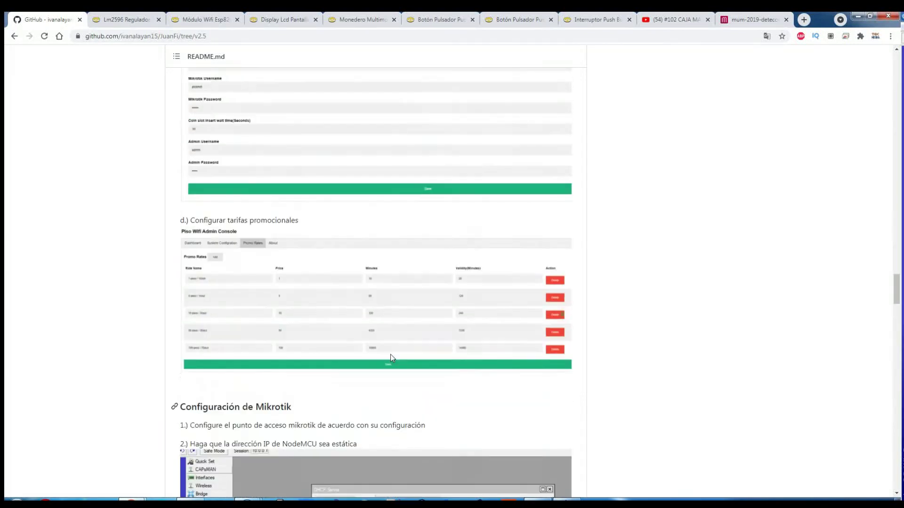
{"action": "scroll", "coordinate": [391, 357], "scroll_direction": "up", "scroll_amount": 2}
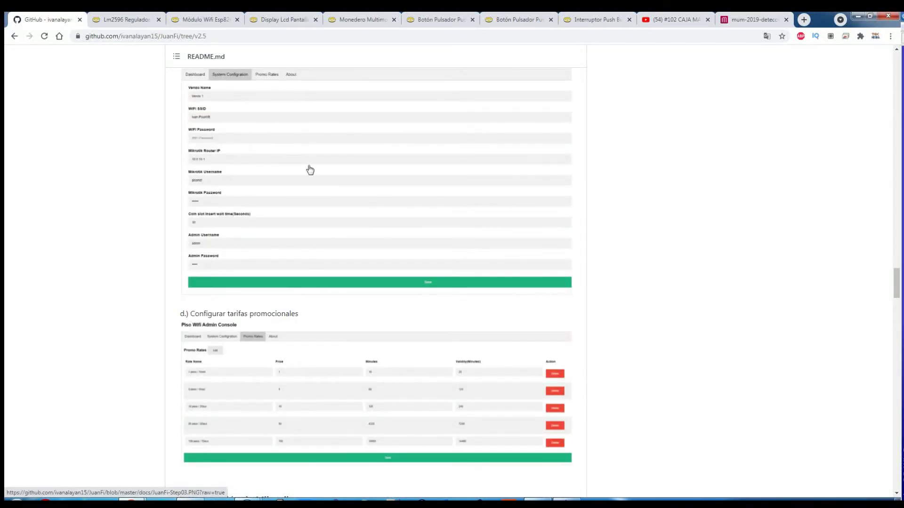
{"action": "scroll", "coordinate": [359, 305], "scroll_direction": "down", "scroll_amount": 3}
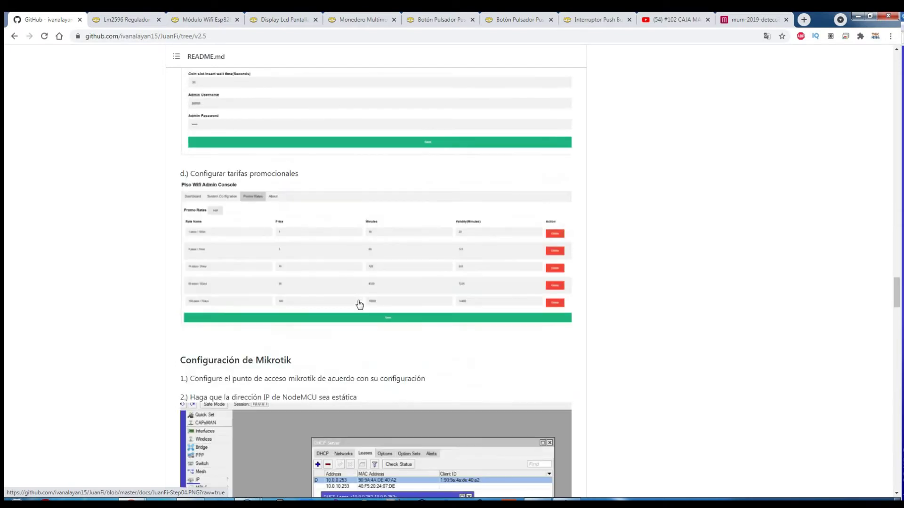
{"action": "scroll", "coordinate": [359, 305], "scroll_direction": "down", "scroll_amount": 3}
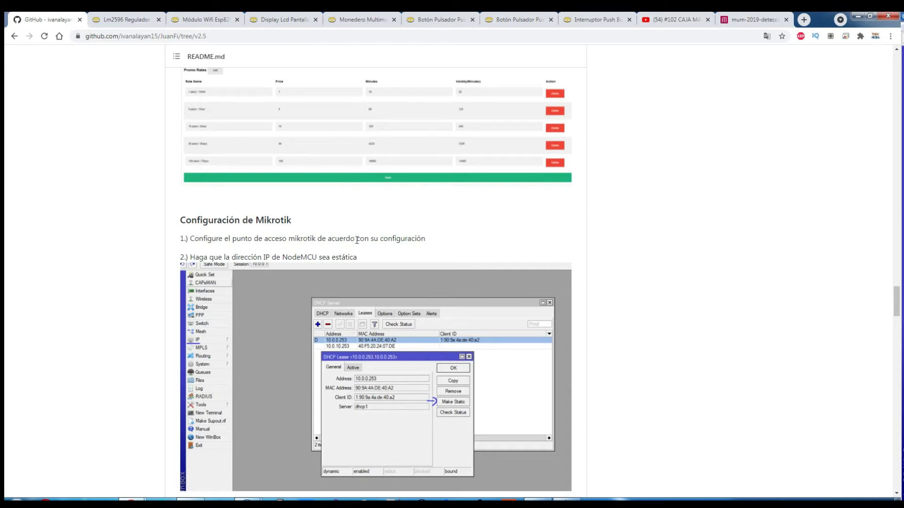
{"action": "scroll", "coordinate": [358, 241], "scroll_direction": "up", "scroll_amount": 3}
{"action": "scroll", "coordinate": [360, 240], "scroll_direction": "down", "scroll_amount": 5}
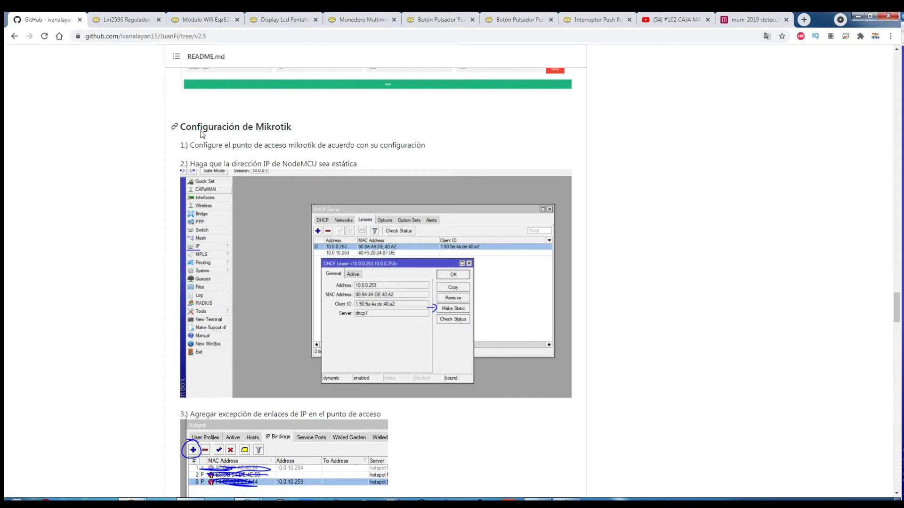
Step: Highlight the Mikrotik configuration heading and the word NodeMCU in its static IP instruction, and open that instruction's DHCP lease screenshot at full size
{"action": "left_click_drag", "start_coordinate": [180, 127], "coordinate": [296, 121]}
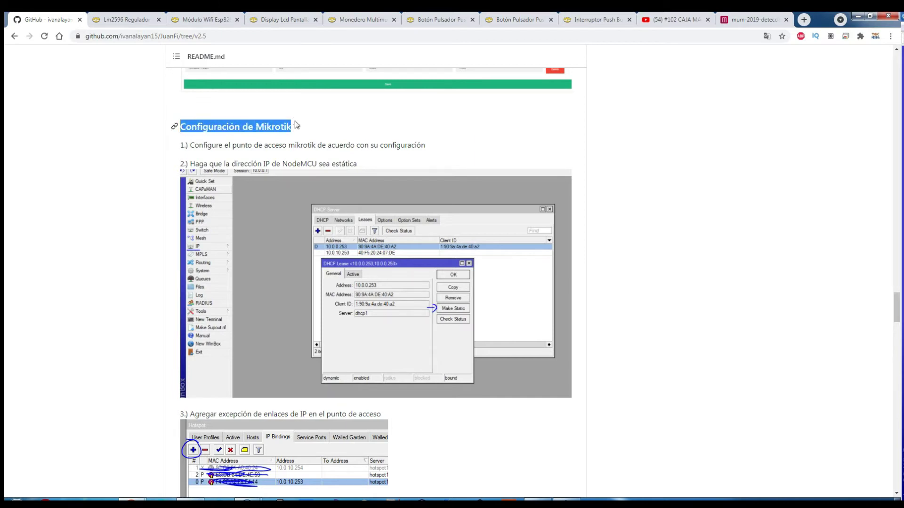
{"action": "scroll", "coordinate": [347, 191], "scroll_direction": "down", "scroll_amount": 1}
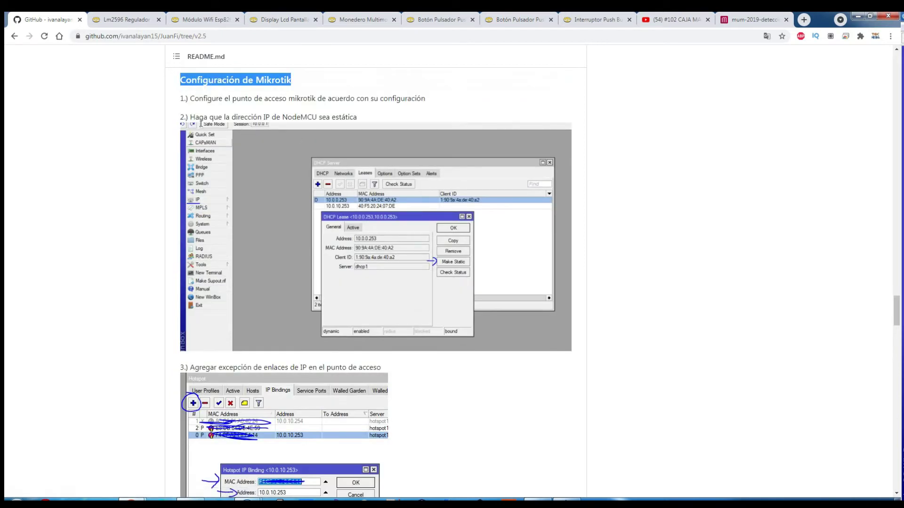
{"action": "left_click", "coordinate": [307, 104]}
{"action": "double_click", "coordinate": [289, 115]}
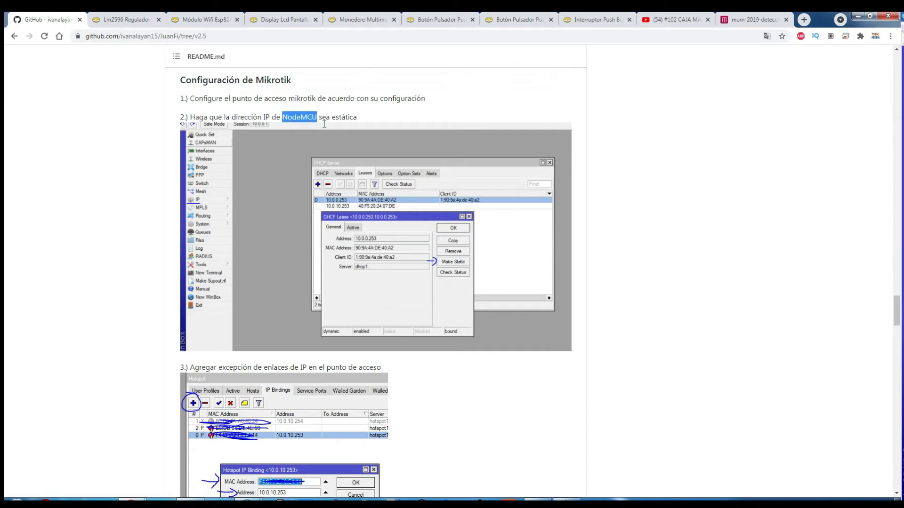
{"action": "left_click", "coordinate": [374, 208]}
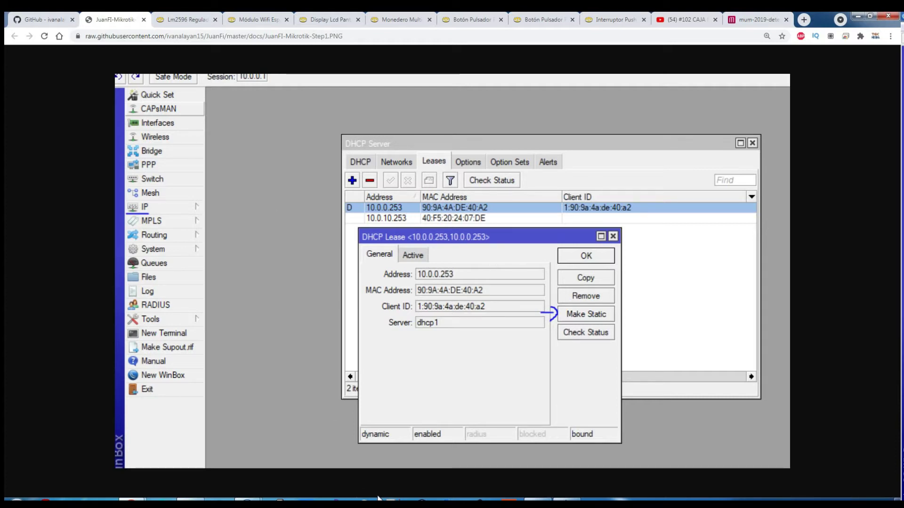
Step: Switch to WinBox and open the lease list of the router's DHCP server
{"action": "mouse_move", "coordinate": [248, 502]}
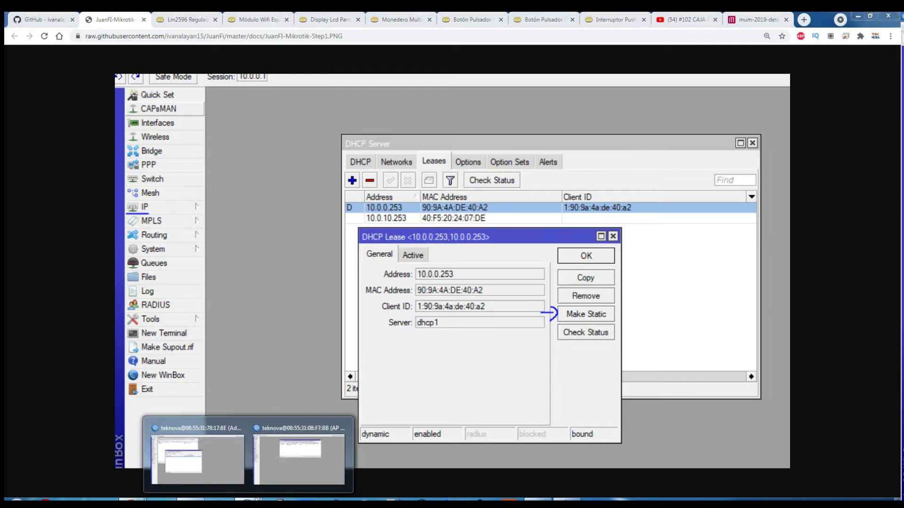
{"action": "left_click", "coordinate": [225, 470]}
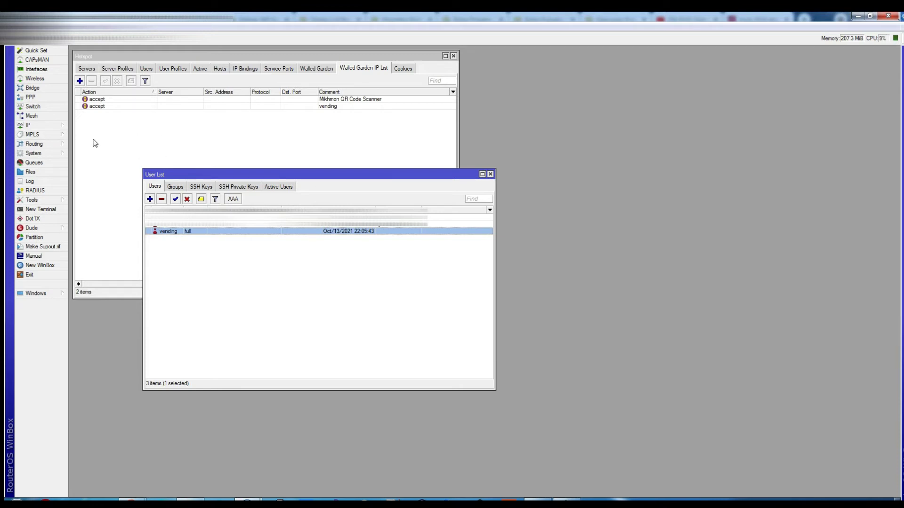
{"action": "left_click", "coordinate": [51, 125]}
{"action": "left_click", "coordinate": [92, 183]}
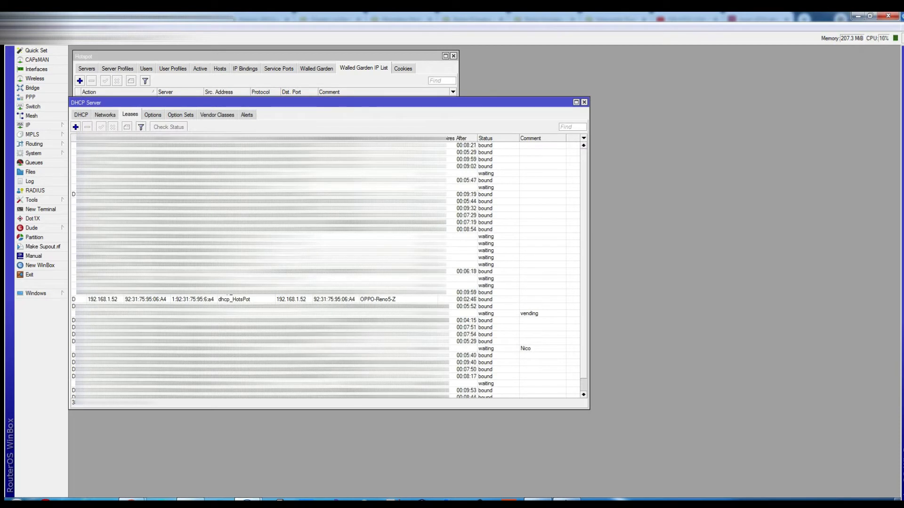
Step: Select the DHCP lease commented vending and show its Make Static option without applying it
{"action": "left_click", "coordinate": [259, 313]}
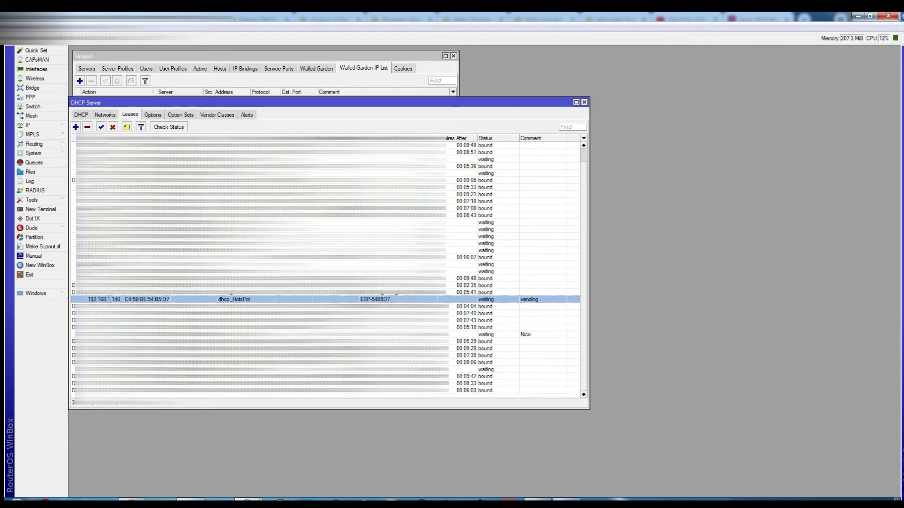
{"action": "right_click", "coordinate": [98, 301]}
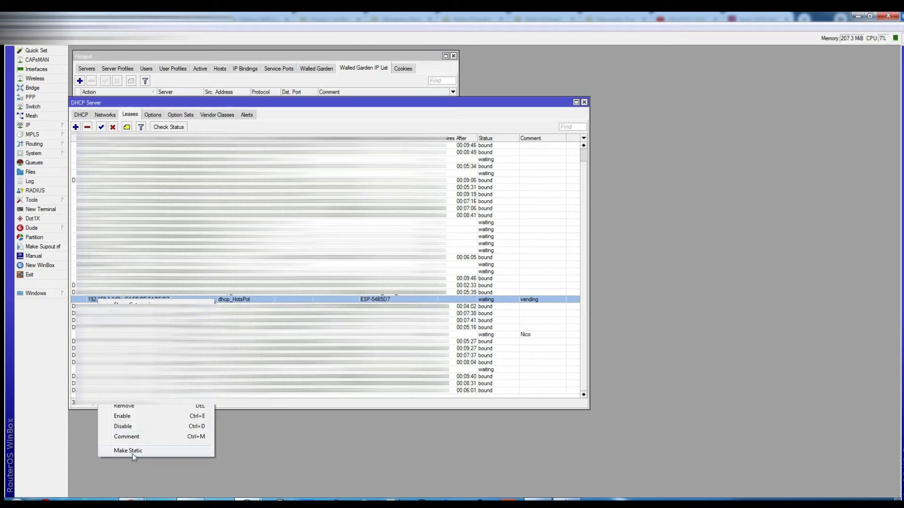
{"action": "left_click", "coordinate": [136, 469]}
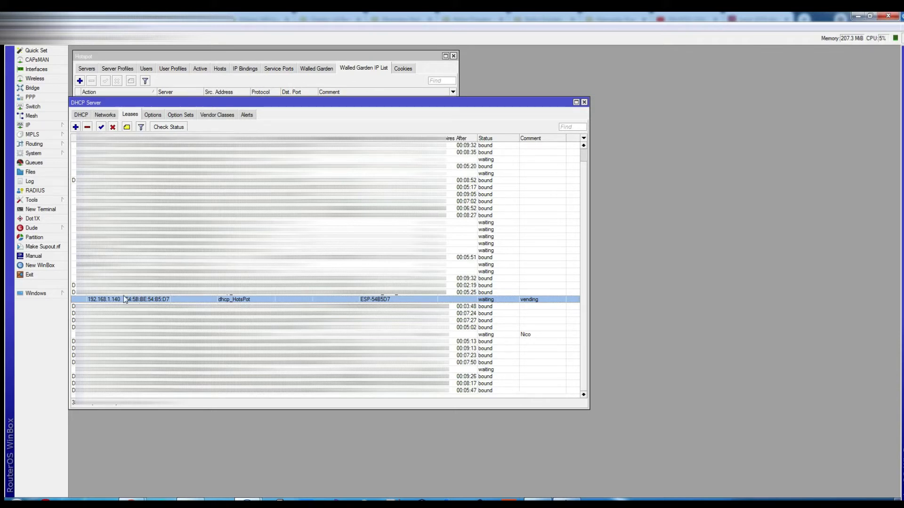
Step: Close the DHCP server window, then switch back to the browser's README, closing the full-size DHCP lease screenshot
{"action": "left_click", "coordinate": [584, 102]}
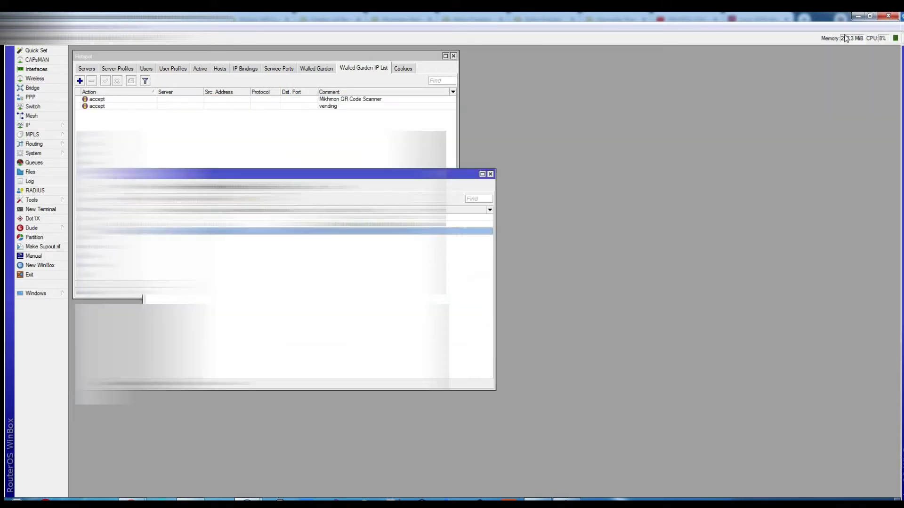
{"action": "left_click", "coordinate": [857, 16]}
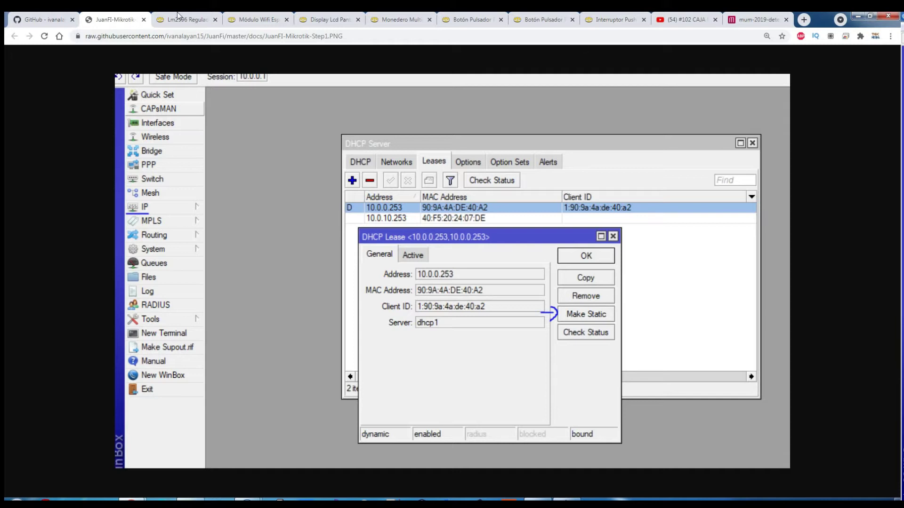
{"action": "left_click", "coordinate": [144, 20]}
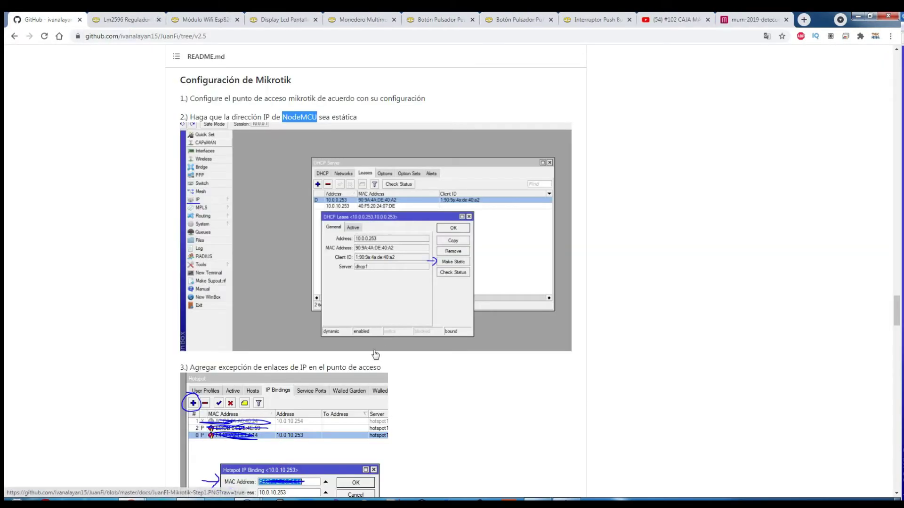
Step: Read the README's IP binding exception instruction, then switch to WinBox and show the hotspot's IP bindings list
{"action": "scroll", "coordinate": [373, 358], "scroll_direction": "down", "scroll_amount": 5}
{"action": "scroll", "coordinate": [288, 305], "scroll_direction": "down", "scroll_amount": 1}
{"action": "scroll", "coordinate": [302, 205], "scroll_direction": "up", "scroll_amount": 2}
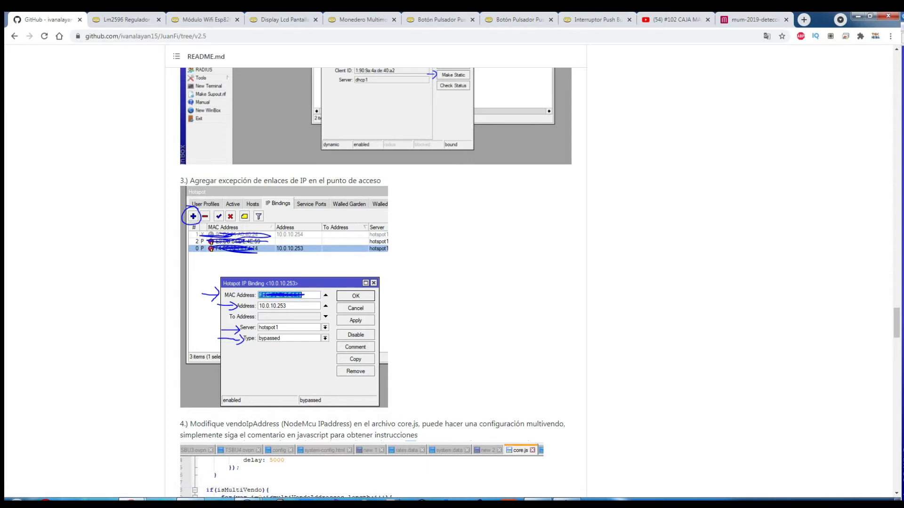
{"action": "left_click", "coordinate": [239, 473]}
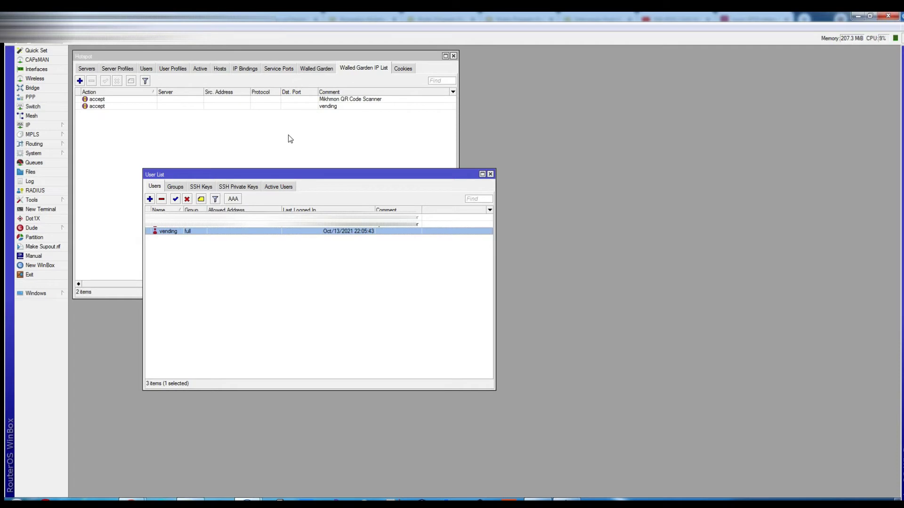
{"action": "left_click", "coordinate": [203, 114]}
{"action": "left_click", "coordinate": [47, 125]}
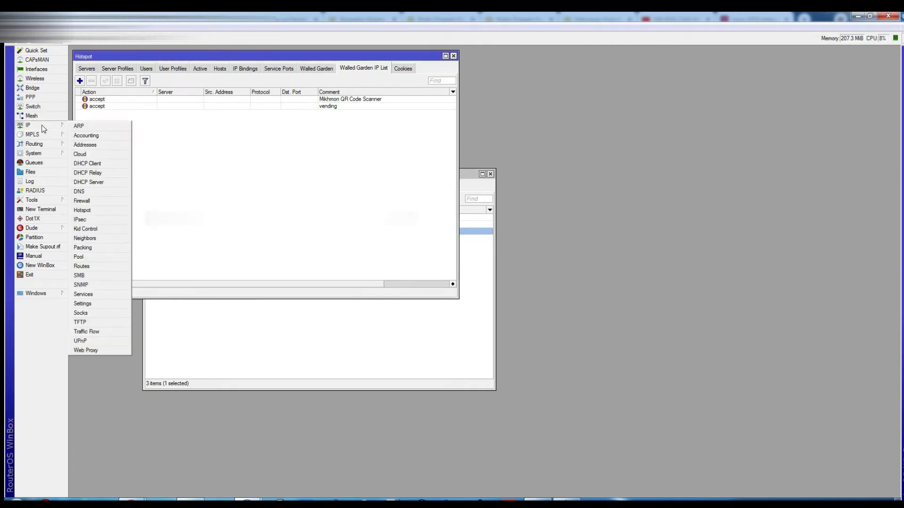
{"action": "left_click", "coordinate": [82, 210]}
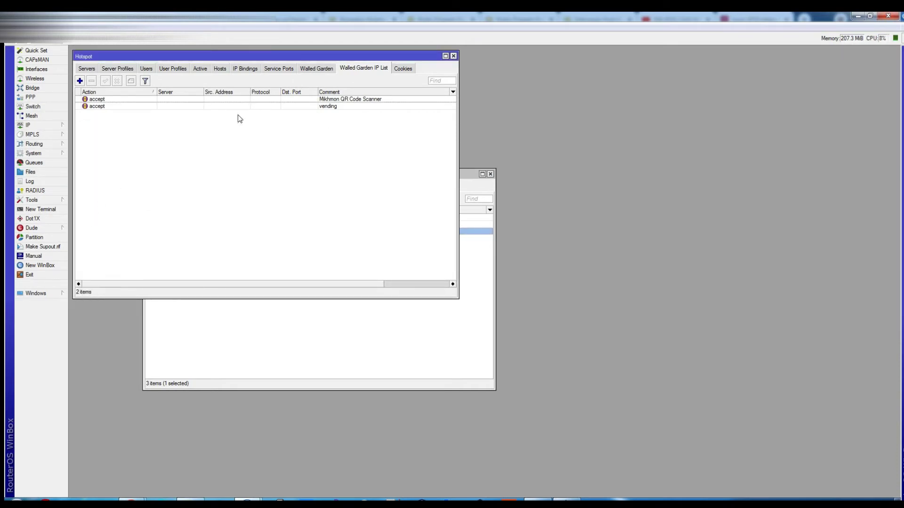
{"action": "left_click", "coordinate": [249, 69]}
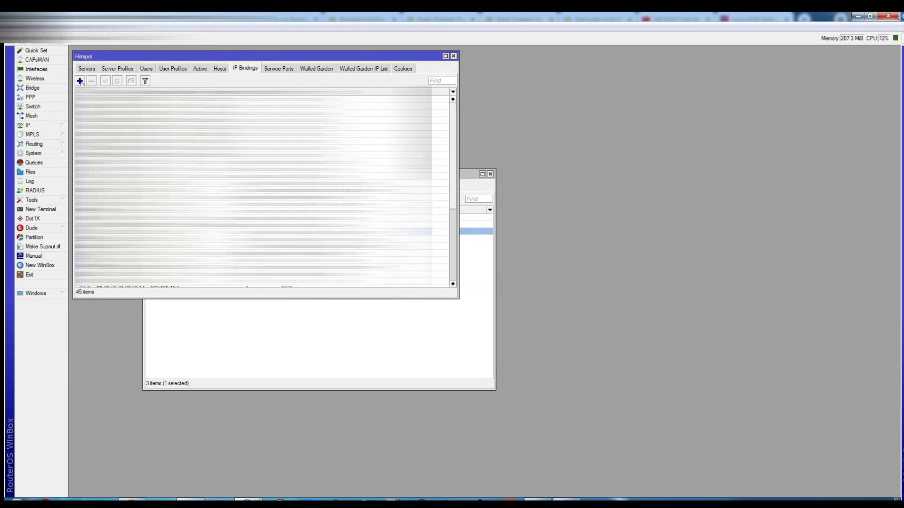
Step: Open a blank hotspot IP binding form, place it beside the list, and open the router's DHCP lease list
{"action": "left_click", "coordinate": [80, 81]}
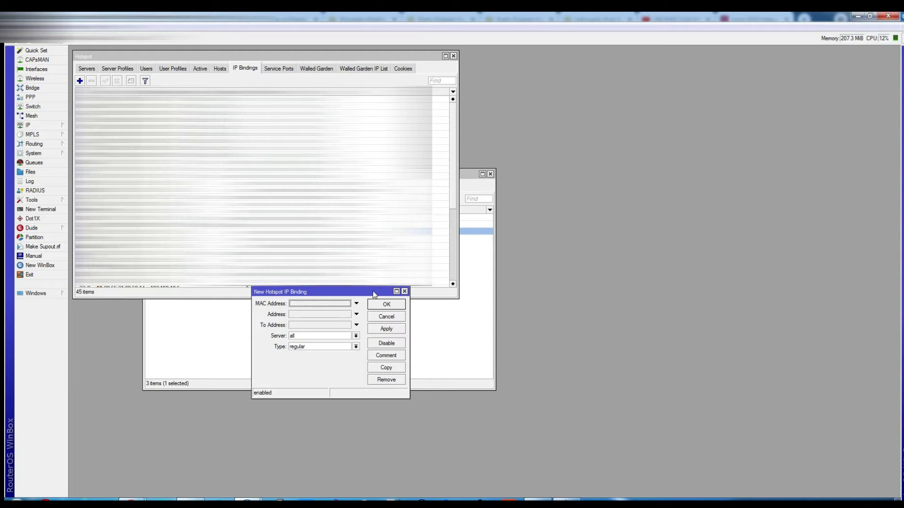
{"action": "left_click_drag", "start_coordinate": [329, 292], "coordinate": [625, 154]}
{"action": "left_click", "coordinate": [35, 126]}
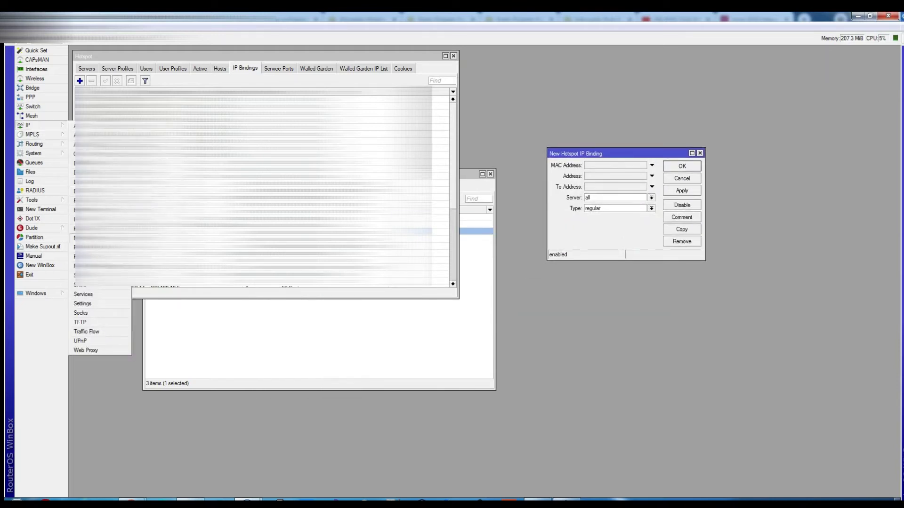
{"action": "left_click", "coordinate": [89, 182]}
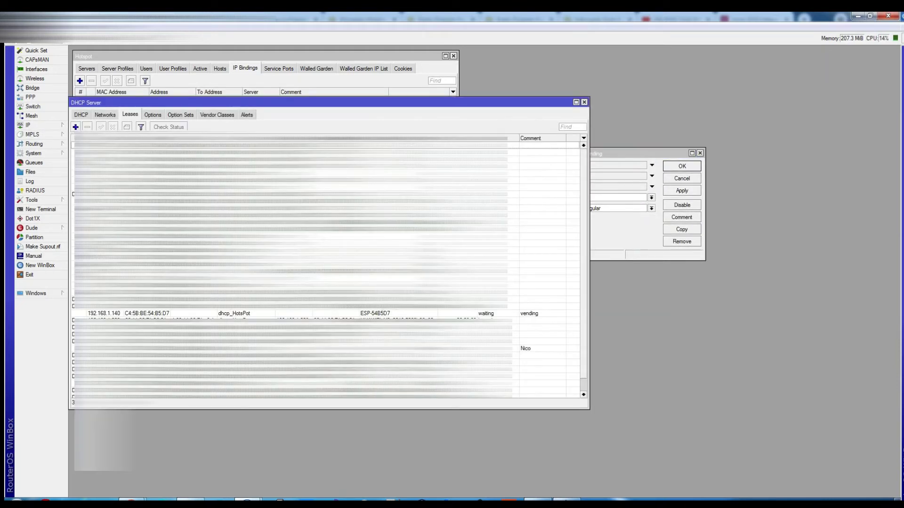
Step: Open the DHCP lease commented vending and copy its MAC address from the general settings
{"action": "left_click", "coordinate": [120, 315]}
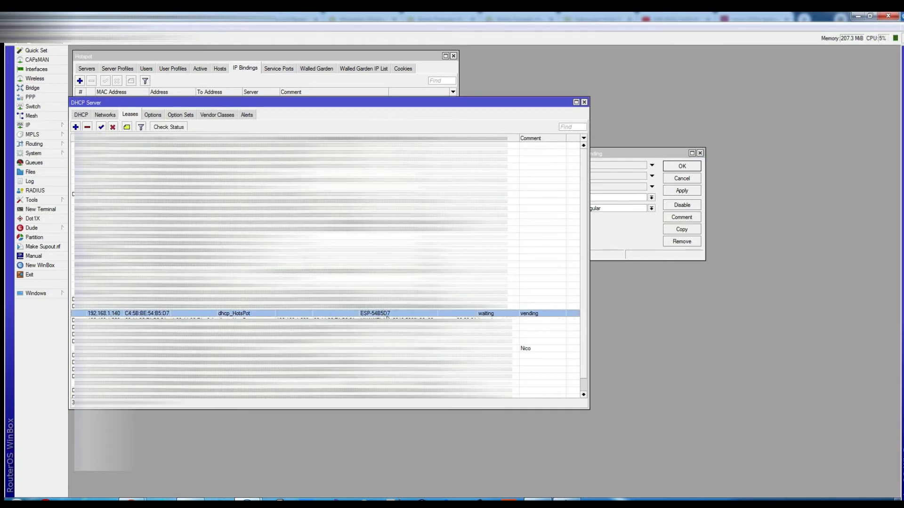
{"action": "double_click", "coordinate": [120, 315]}
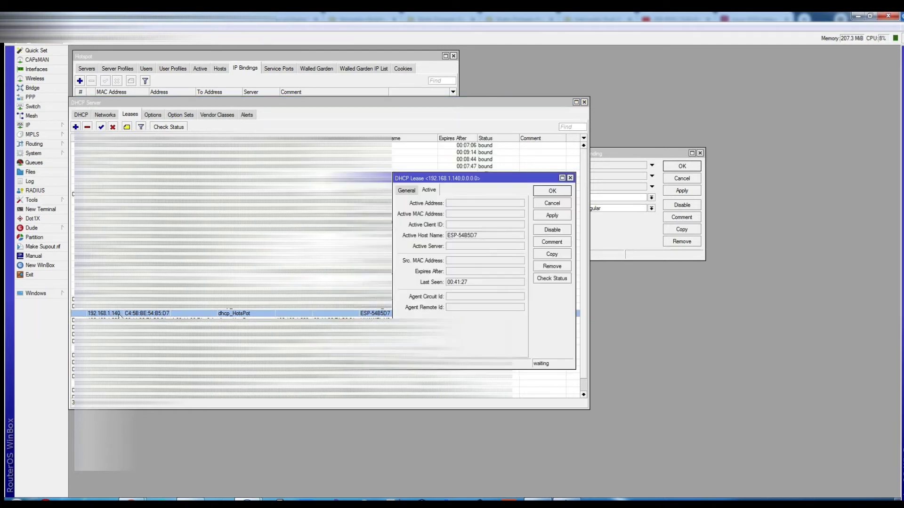
{"action": "left_click", "coordinate": [408, 190]}
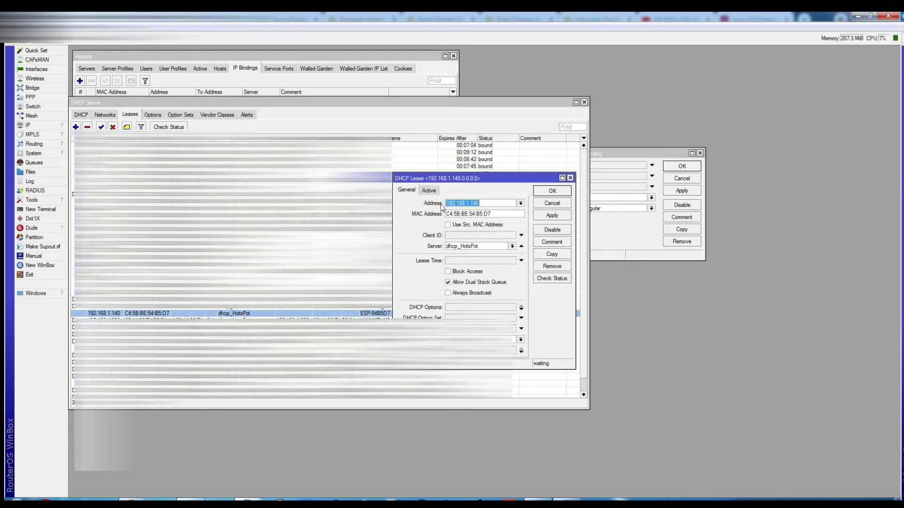
{"action": "double_click", "coordinate": [462, 213]}
{"action": "right_click", "coordinate": [462, 214]}
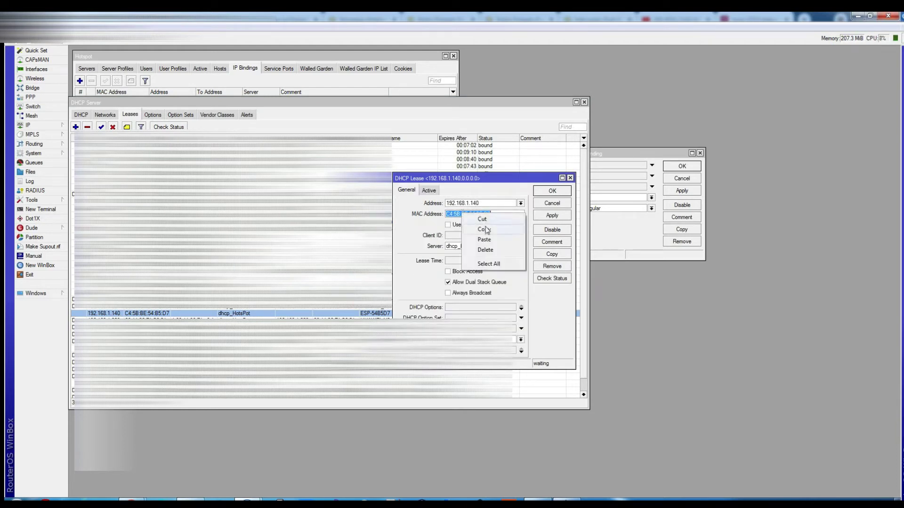
{"action": "left_click", "coordinate": [485, 228]}
Step: Close the DHCP lease and DHCP server windows, and discard the blank hotspot IP binding forms
{"action": "left_click", "coordinate": [626, 160]}
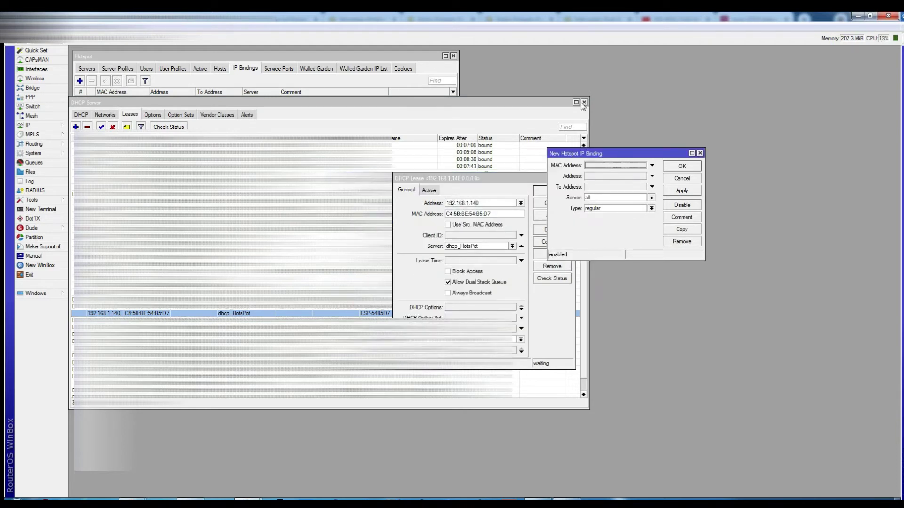
{"action": "left_click", "coordinate": [502, 207]}
{"action": "left_click", "coordinate": [571, 179]}
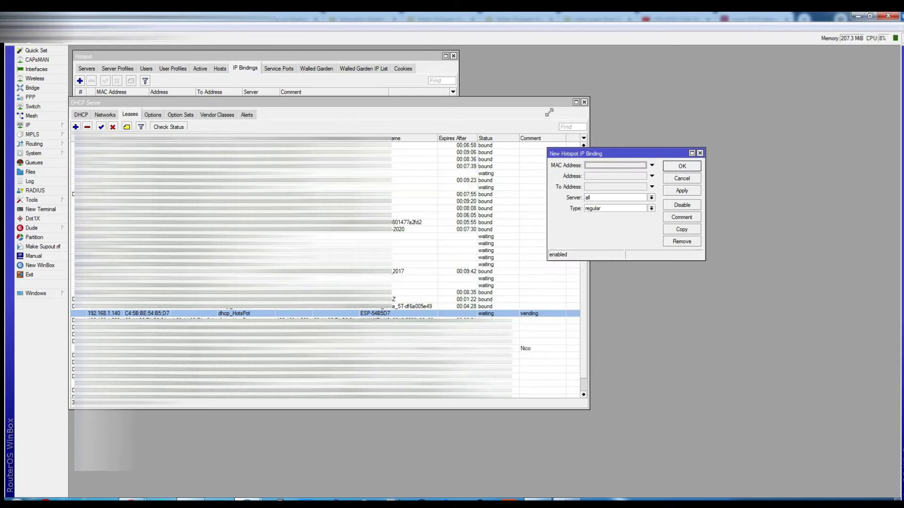
{"action": "left_click", "coordinate": [546, 104]}
{"action": "left_click", "coordinate": [585, 102]}
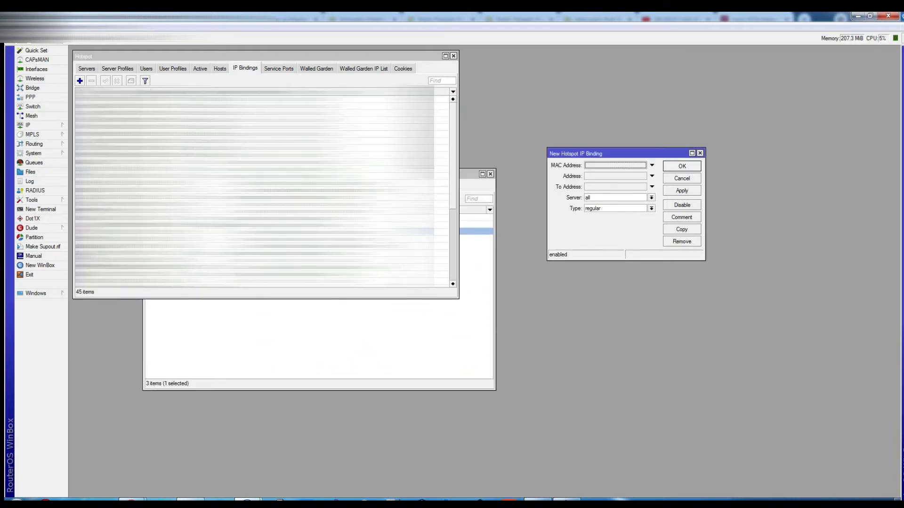
{"action": "left_click", "coordinate": [248, 69]}
{"action": "left_click", "coordinate": [80, 81]}
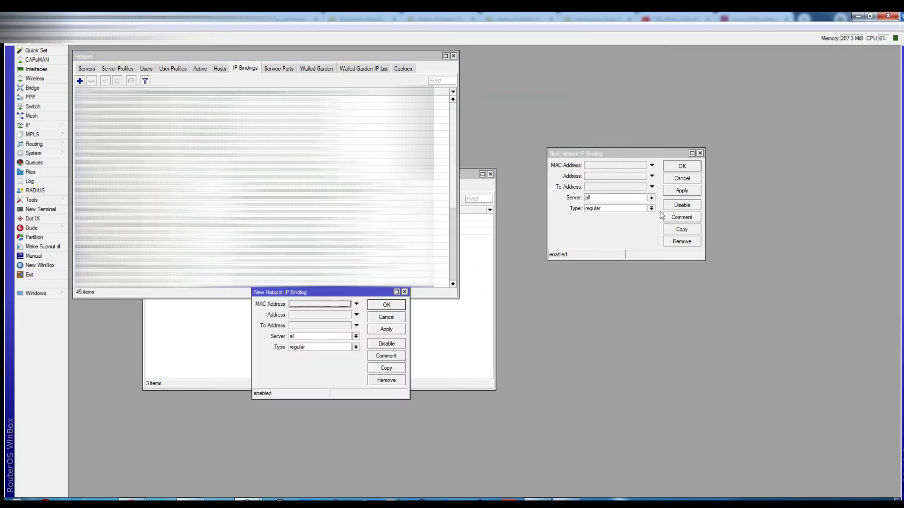
{"action": "left_click", "coordinate": [700, 154]}
{"action": "left_click", "coordinate": [405, 292]}
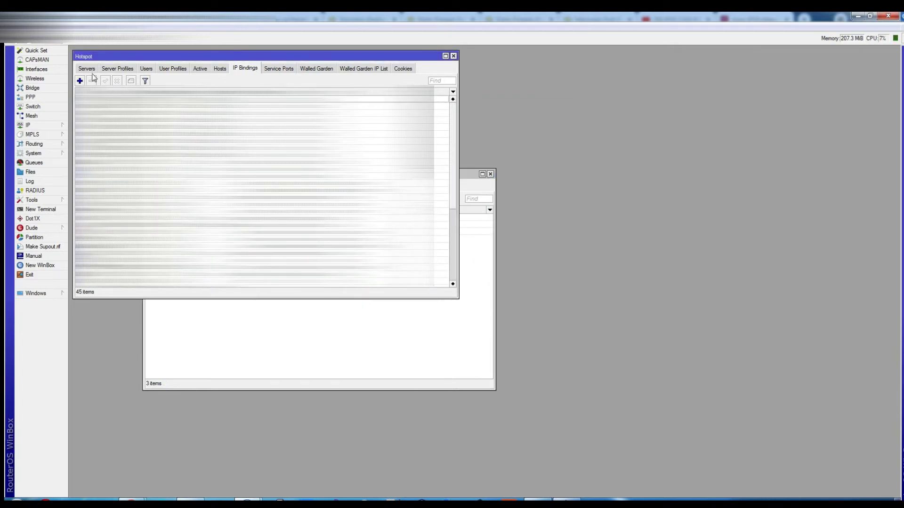
Step: Start a new hotspot IP binding with the copied vending MAC address and the address 192.168.1.140
{"action": "left_click", "coordinate": [80, 81]}
{"action": "left_click", "coordinate": [297, 305]}
{"action": "right_click", "coordinate": [295, 304]}
{"action": "left_click", "coordinate": [318, 329]}
{"action": "left_click", "coordinate": [310, 314]}
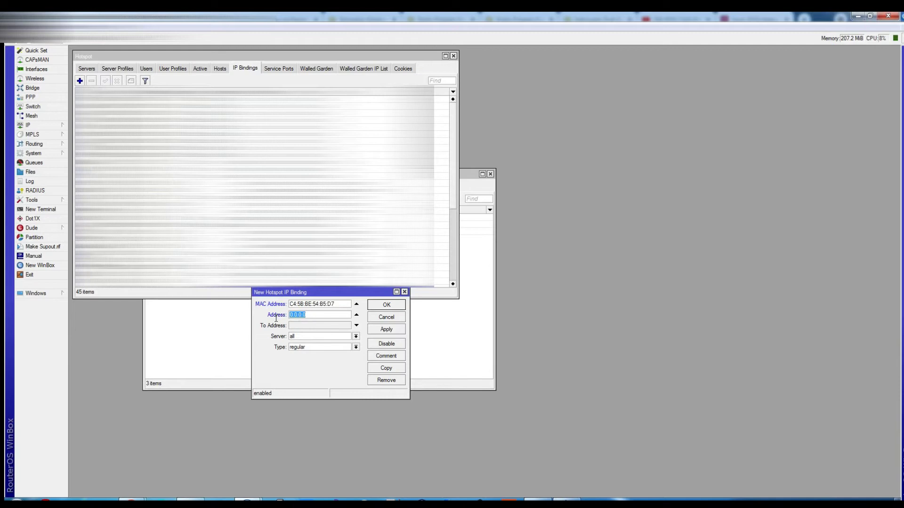
{"action": "type", "text": "192.168.1.140"}
Step: Choose server all and type bypassed for the new IP binding, then close it without saving
{"action": "left_click", "coordinate": [299, 338]}
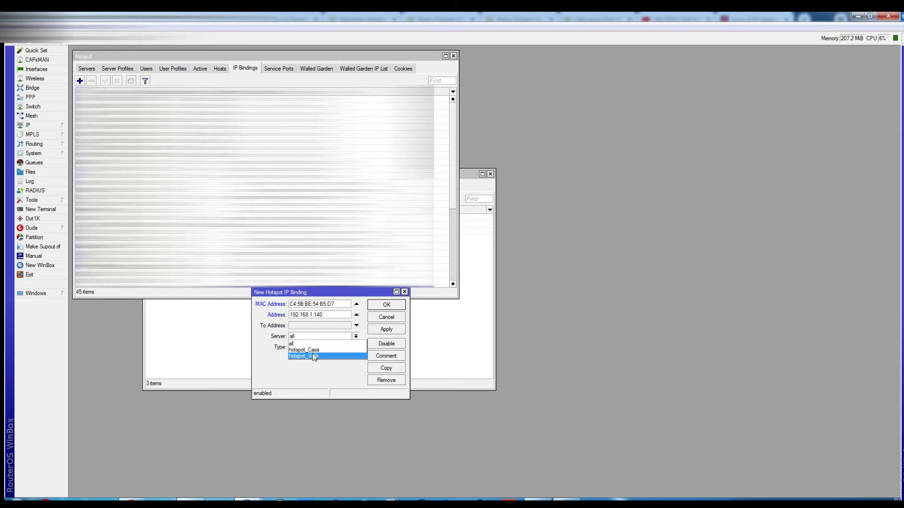
{"action": "left_click", "coordinate": [292, 345]}
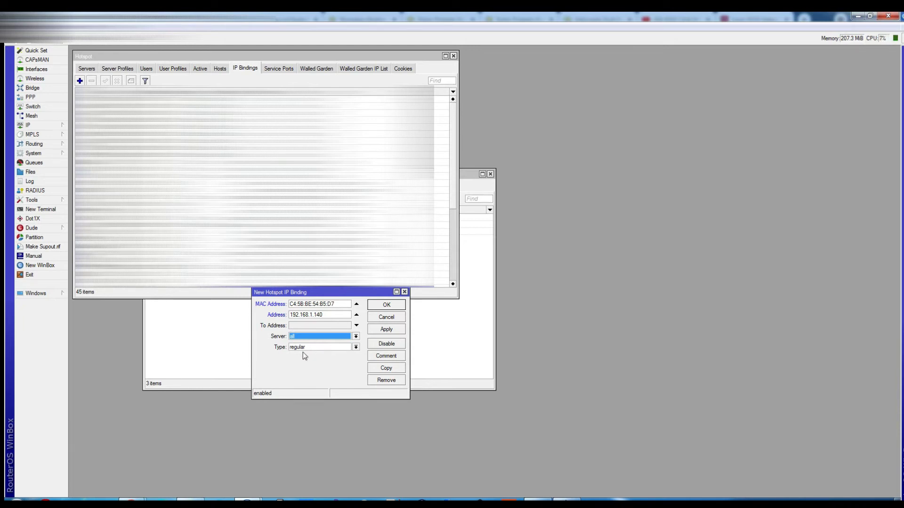
{"action": "left_click", "coordinate": [305, 347]}
{"action": "left_click", "coordinate": [306, 361]}
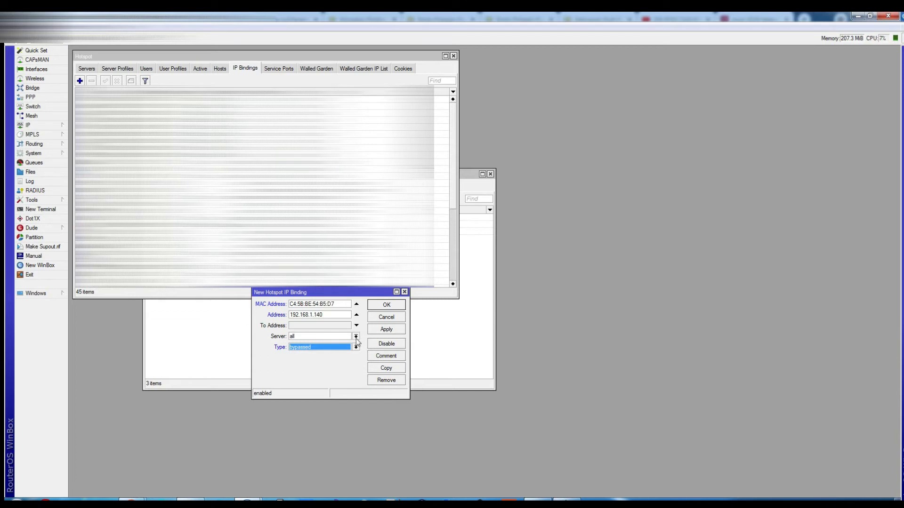
{"action": "left_click", "coordinate": [405, 293]}
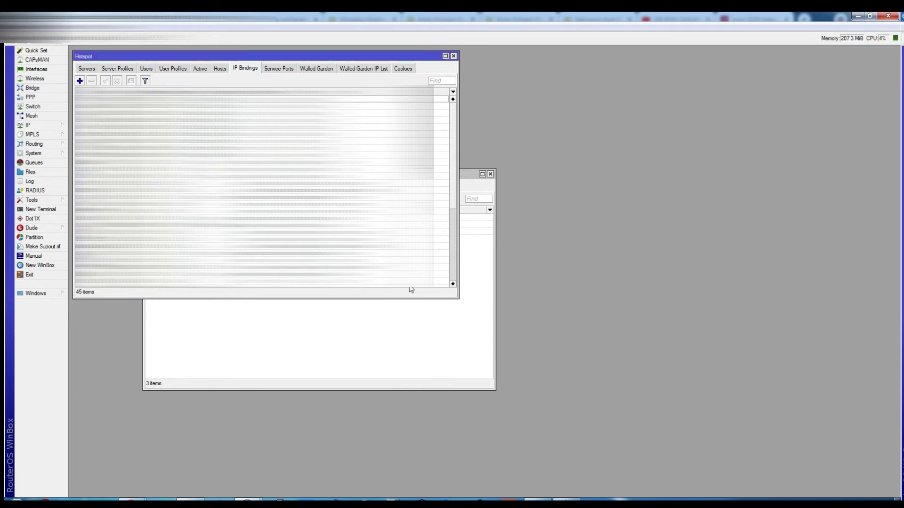
Step: Open the existing hotspot IP binding for 192.168.1.140 to review its settings, then close it
{"action": "scroll", "coordinate": [450, 130], "scroll_direction": "up", "scroll_amount": 3}
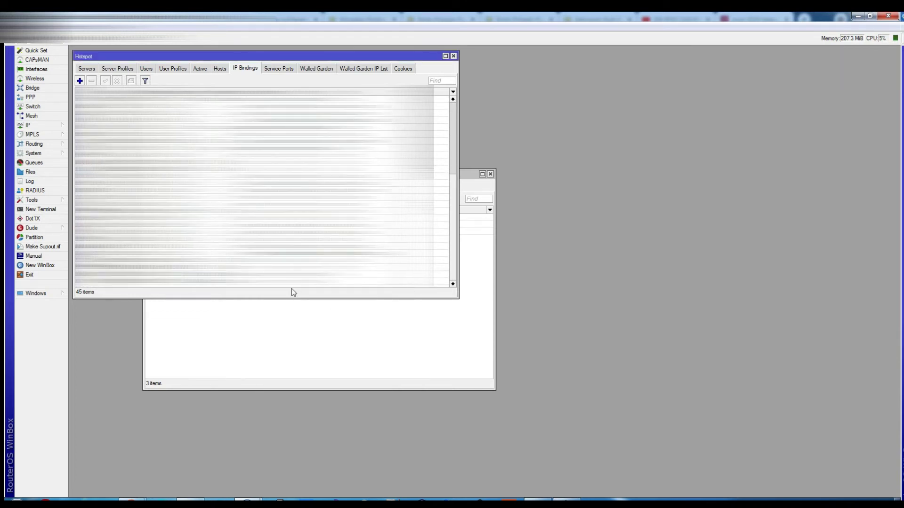
{"action": "left_click", "coordinate": [255, 267]}
{"action": "double_click", "coordinate": [254, 266]}
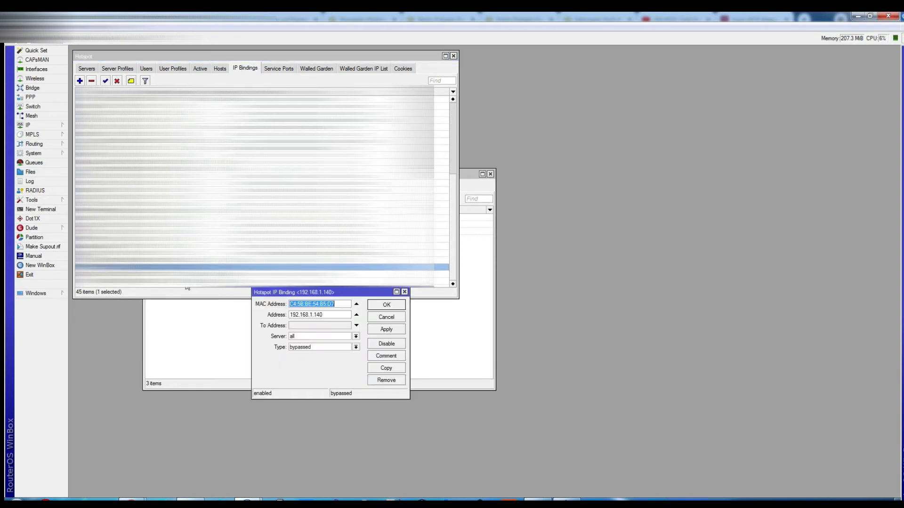
{"action": "left_click", "coordinate": [404, 292]}
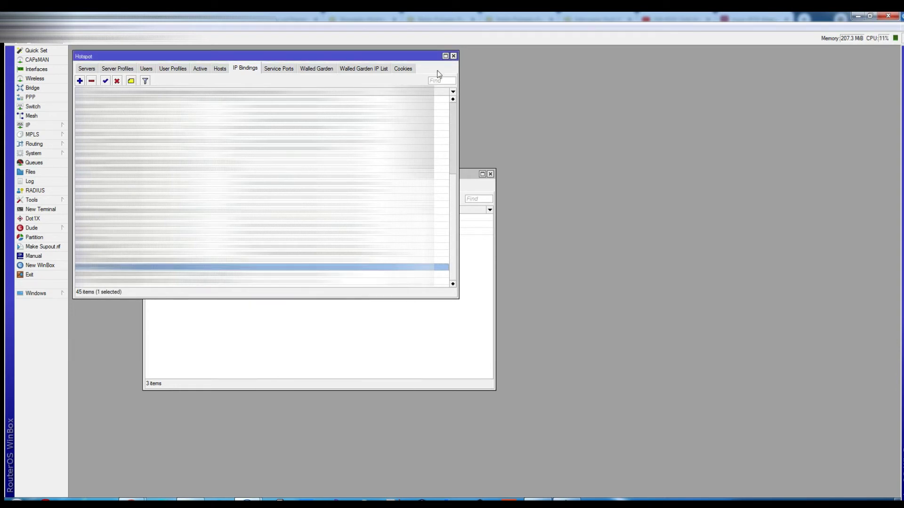
Step: Return to the README in the browser and read instruction 4 about modifying vendoIpAddress in core.js
{"action": "left_click", "coordinate": [854, 17]}
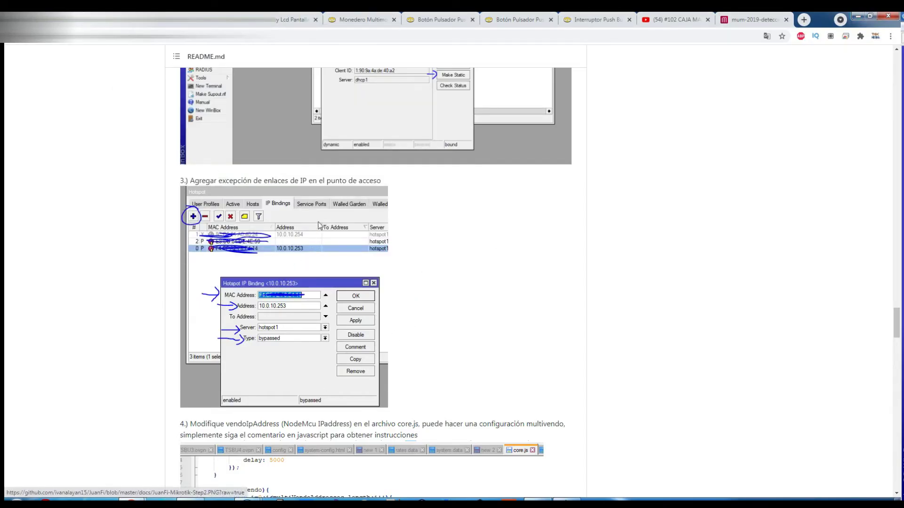
{"action": "scroll", "coordinate": [359, 256], "scroll_direction": "down", "scroll_amount": 4}
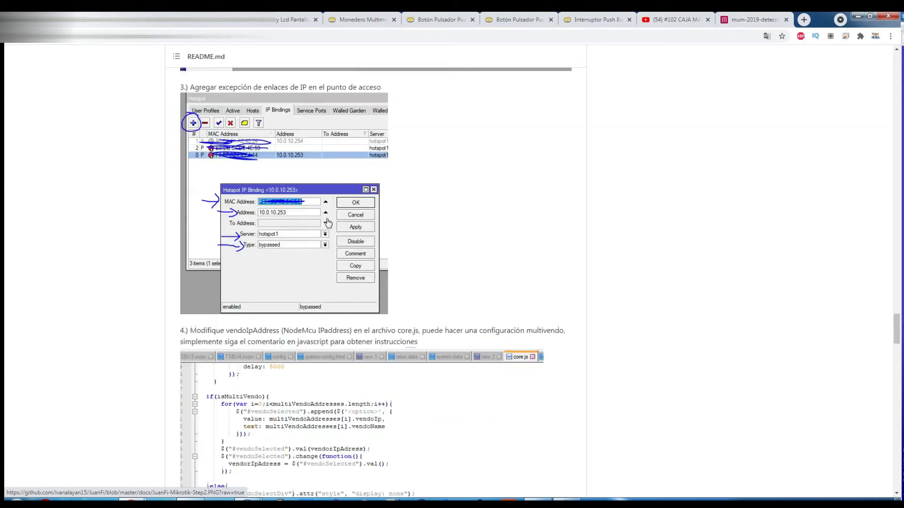
{"action": "scroll", "coordinate": [360, 282], "scroll_direction": "down", "scroll_amount": 2}
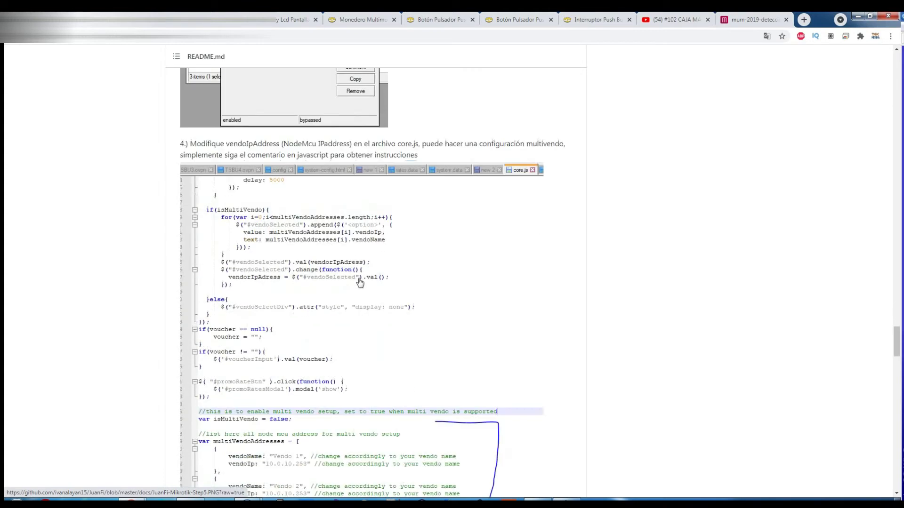
{"action": "scroll", "coordinate": [360, 281], "scroll_direction": "down", "scroll_amount": 1}
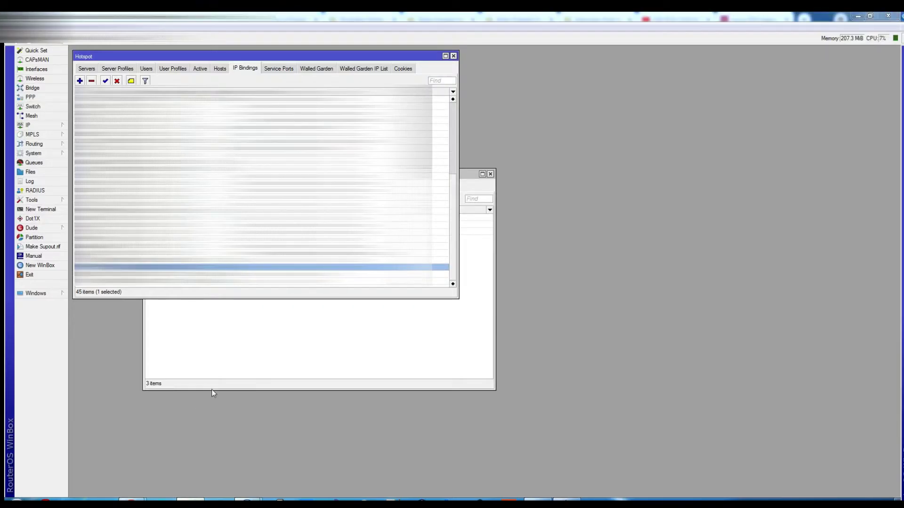
Step: Switch to Windows Explorer, open the mikrotik-template folder inside JuanFi-2.5, and select all its contents
{"action": "right_click", "coordinate": [169, 502]}
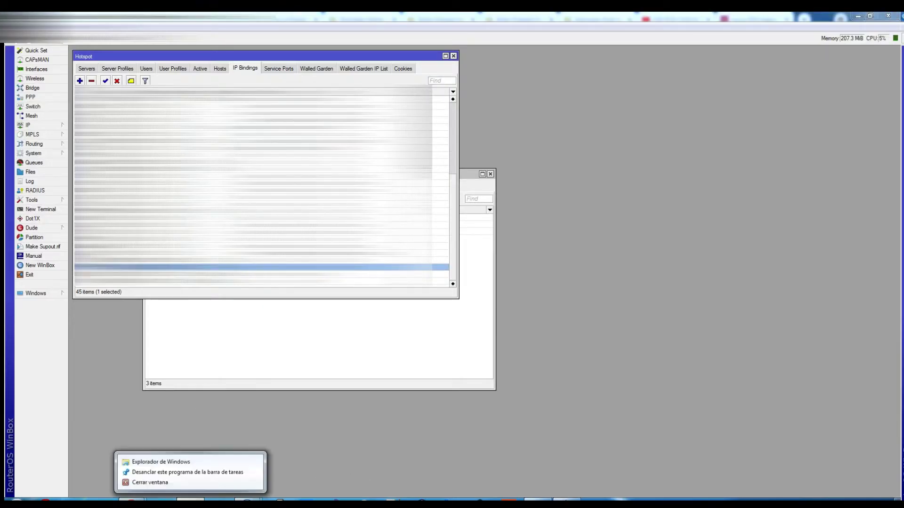
{"action": "key", "text": "Escape"}
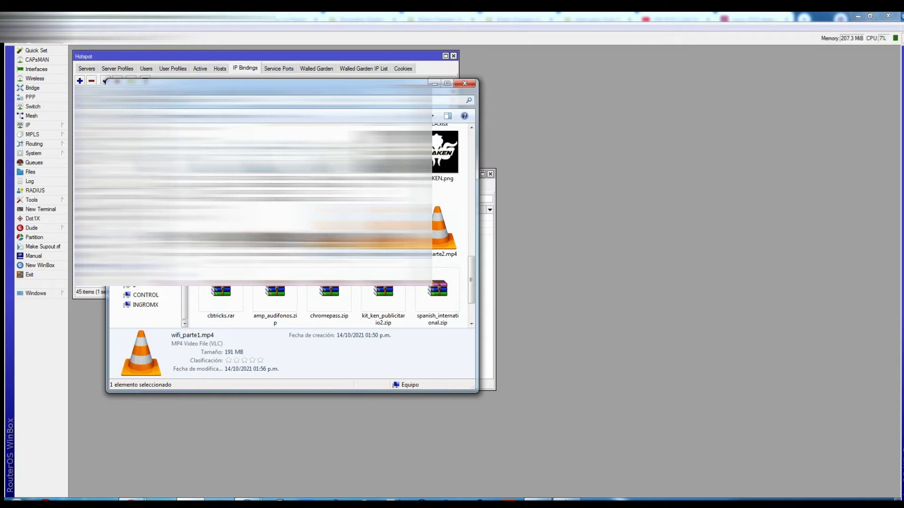
{"action": "scroll", "coordinate": [146, 306], "scroll_direction": "up", "scroll_amount": 2}
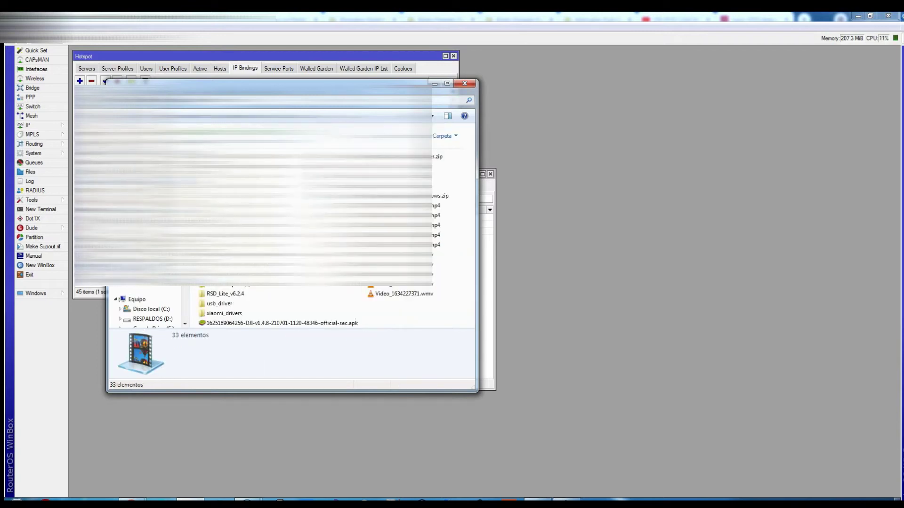
{"action": "double_click", "coordinate": [227, 215]}
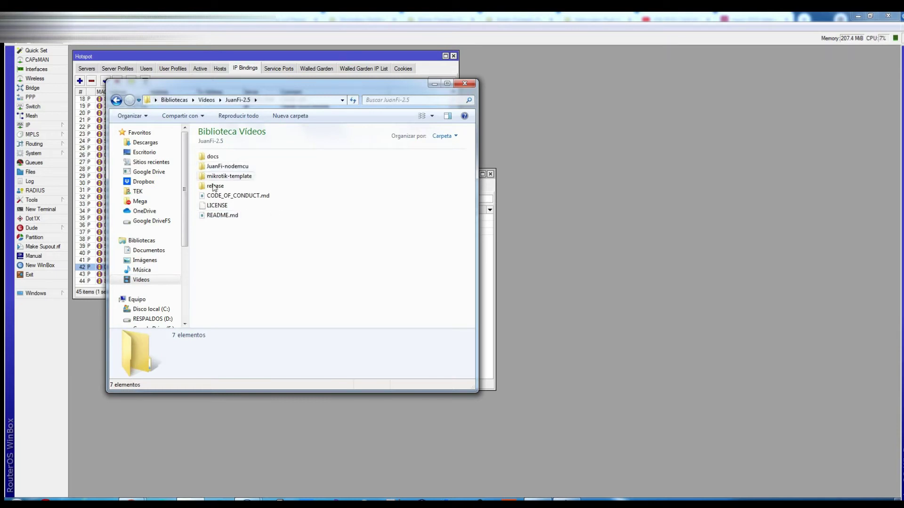
{"action": "double_click", "coordinate": [239, 177]}
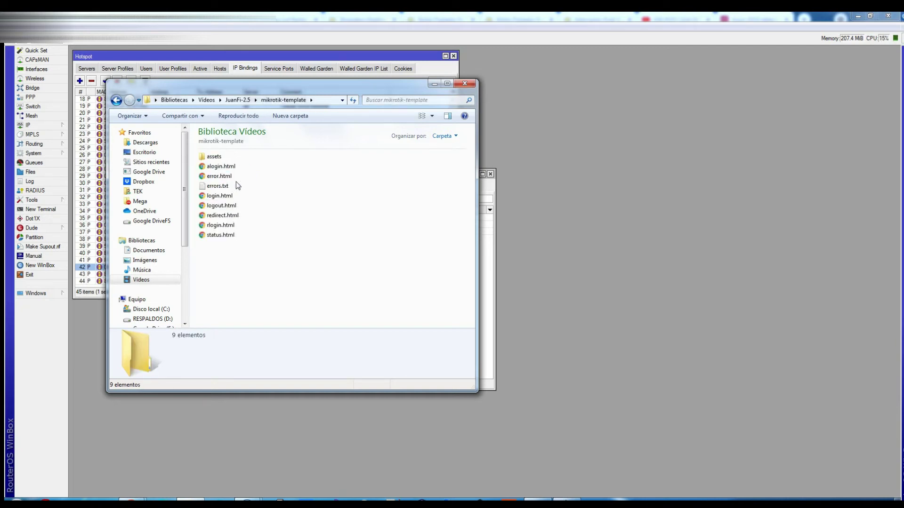
{"action": "left_click_drag", "start_coordinate": [245, 264], "coordinate": [202, 159]}
{"action": "left_click_drag", "start_coordinate": [203, 160], "coordinate": [203, 160]}
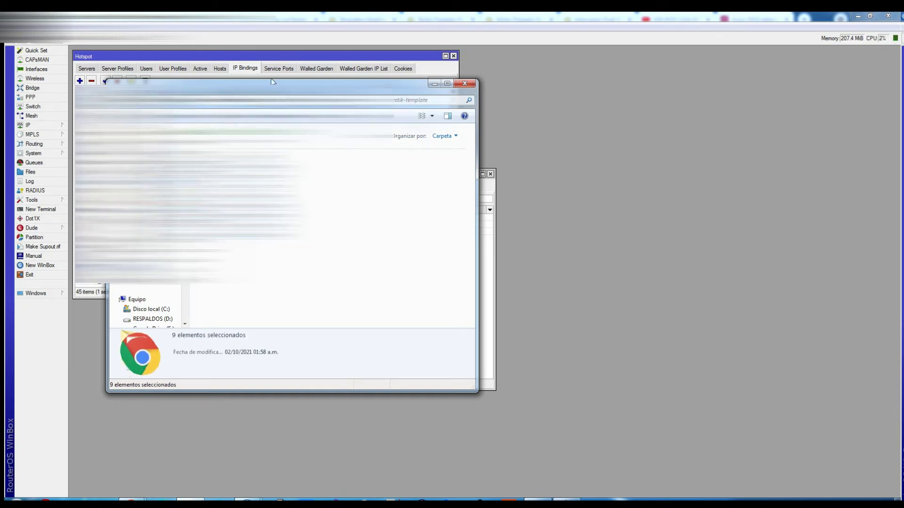
Step: Open the router's file list in WinBox and highlight the entries from flash/hotspot through flash/skins, then clear the selection
{"action": "left_click_drag", "start_coordinate": [271, 82], "coordinate": [576, 116]}
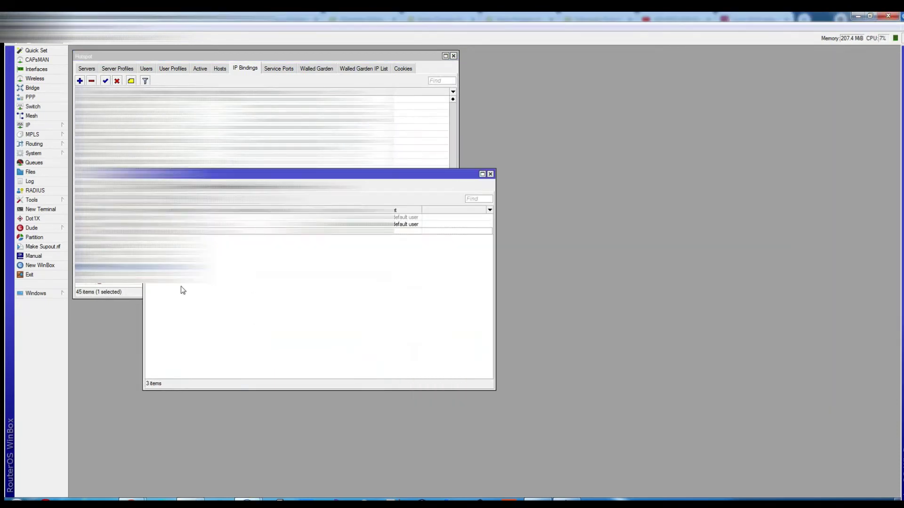
{"action": "left_click", "coordinate": [30, 171]}
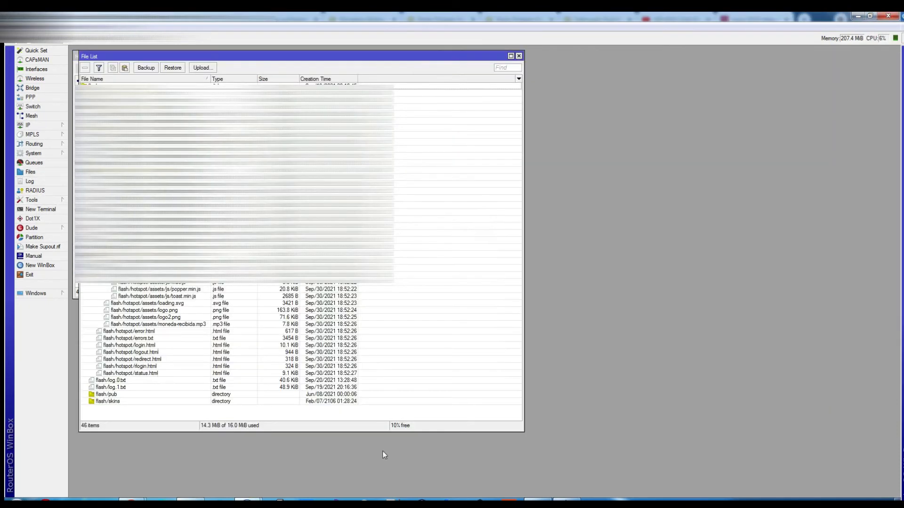
{"action": "left_click", "coordinate": [210, 495]}
{"action": "left_click", "coordinate": [120, 414]}
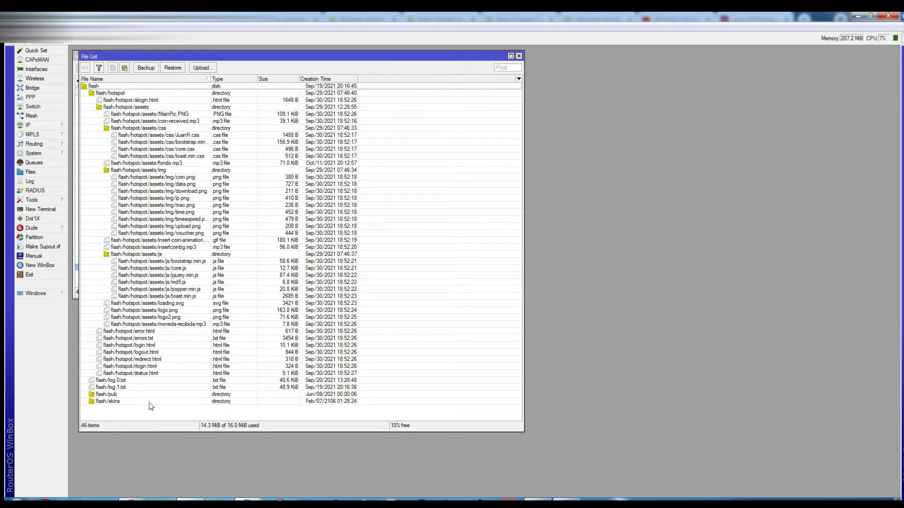
{"action": "left_click", "coordinate": [124, 402]}
{"action": "left_click", "coordinate": [117, 94], "text": "shift"}
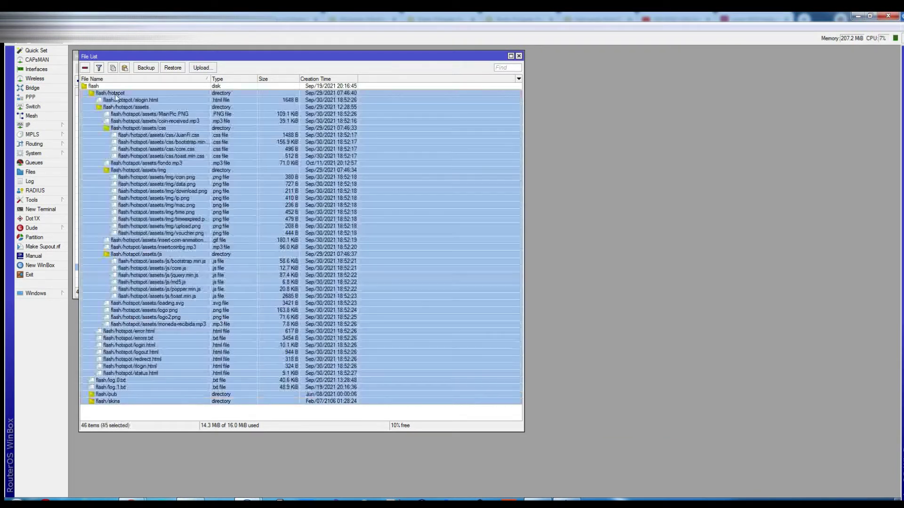
{"action": "left_click", "coordinate": [209, 417]}
Step: Check the mikrotik-template folder's contents against the router's file list, then return to the README's core.js instruction in the browser
{"action": "key", "text": "alt+Tab"}
{"action": "left_click", "coordinate": [527, 197]}
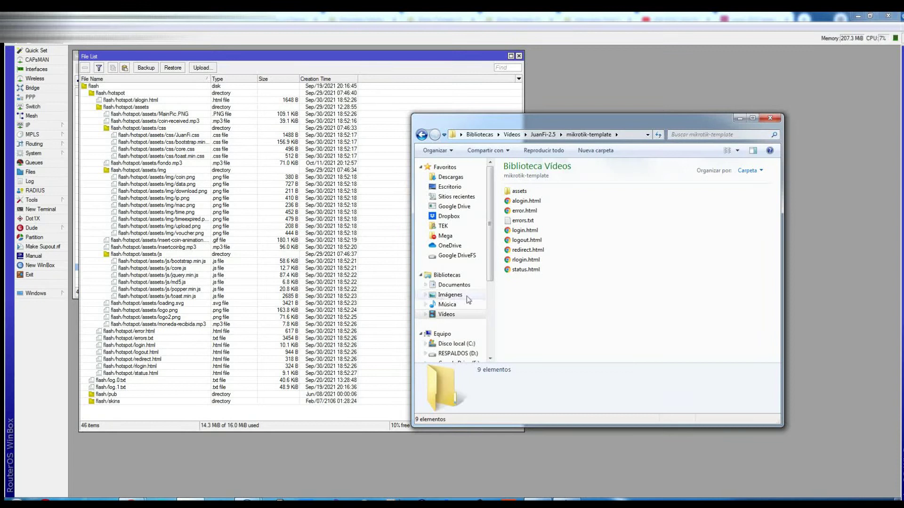
{"action": "key", "text": "alt+Tab"}
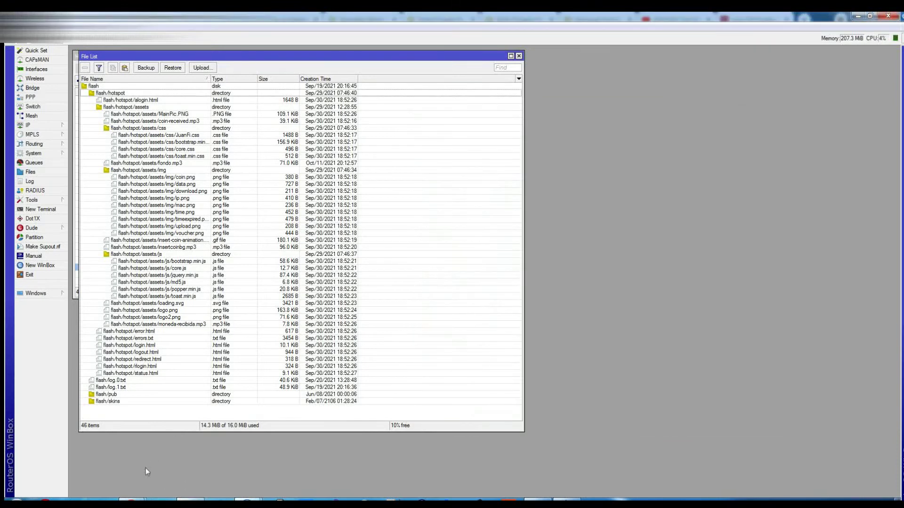
{"action": "mouse_move", "coordinate": [140, 503]}
{"action": "left_click", "coordinate": [202, 452]}
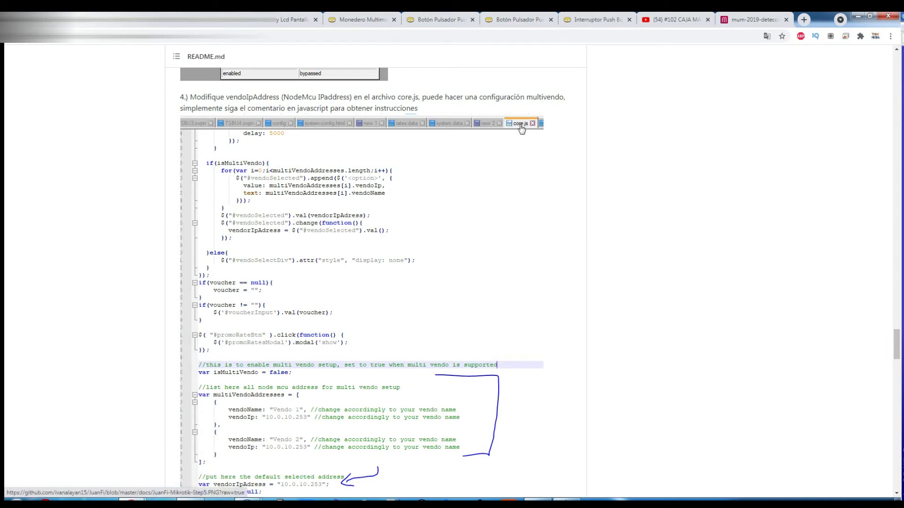
Step: Switch to Windows Explorer and open the js folder inside mikrotik-template's assets folder
{"action": "left_click", "coordinate": [280, 500]}
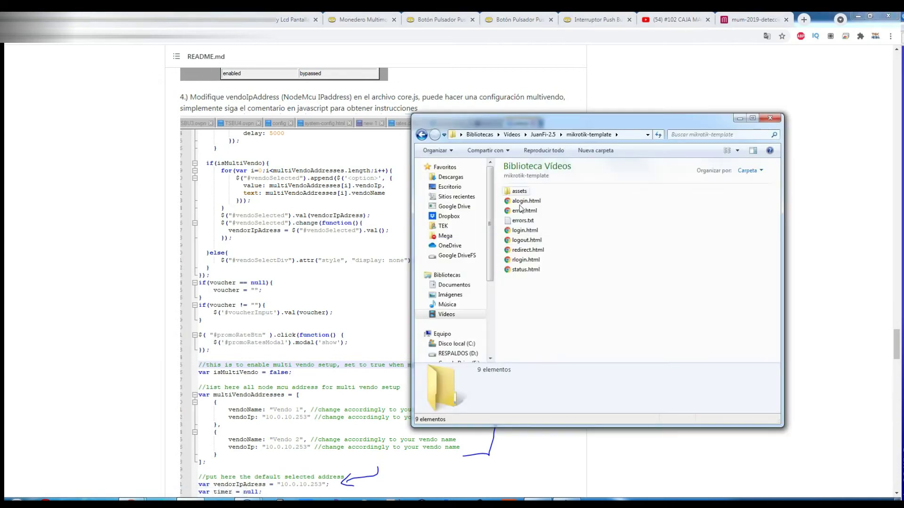
{"action": "left_click_drag", "start_coordinate": [524, 120], "coordinate": [270, 108]}
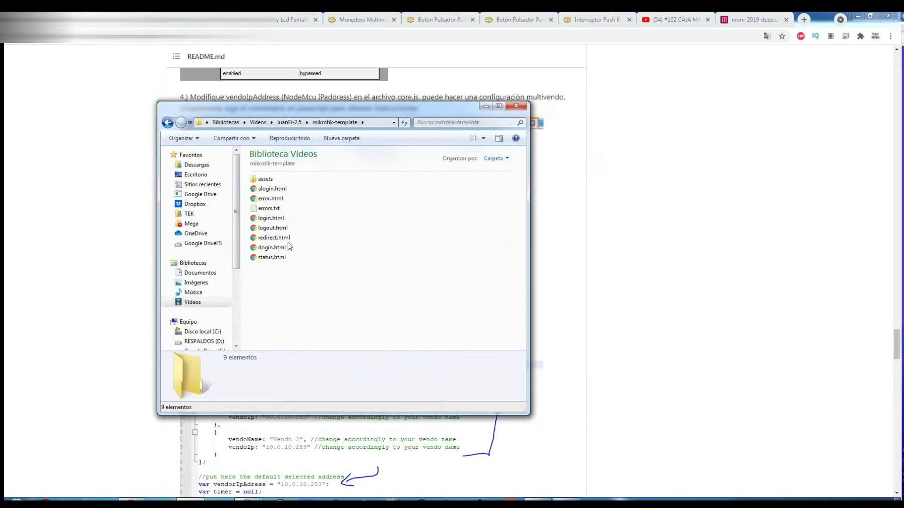
{"action": "double_click", "coordinate": [265, 180]}
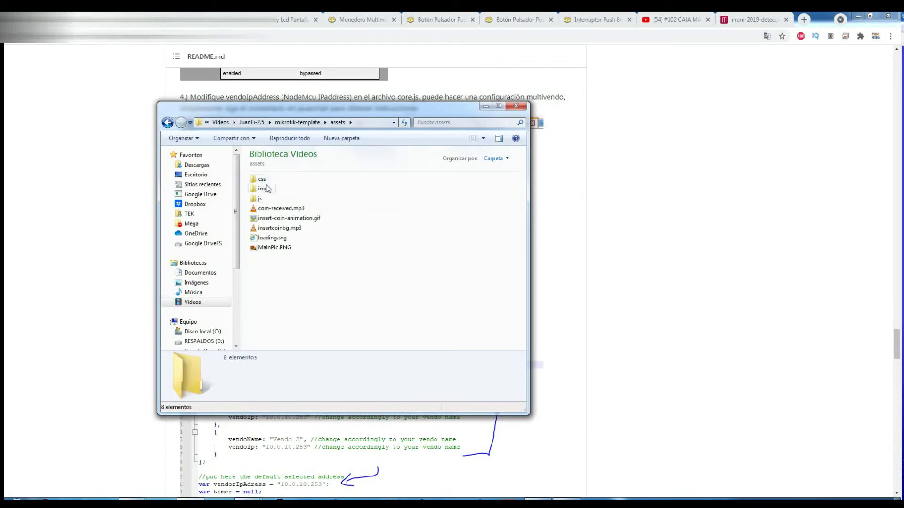
{"action": "double_click", "coordinate": [260, 200]}
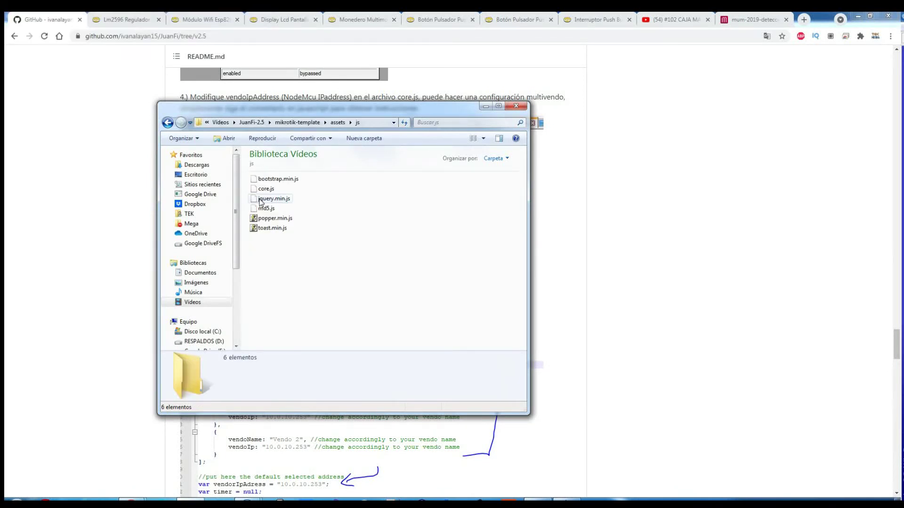
Step: Close the system.data file in Notepad++ and open core.js from the js folder there
{"action": "left_click", "coordinate": [266, 189]}
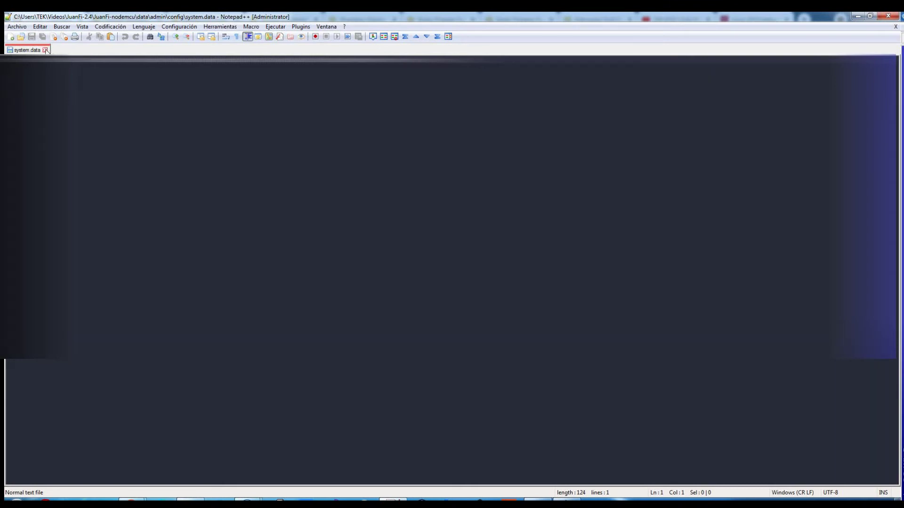
{"action": "left_click", "coordinate": [46, 50]}
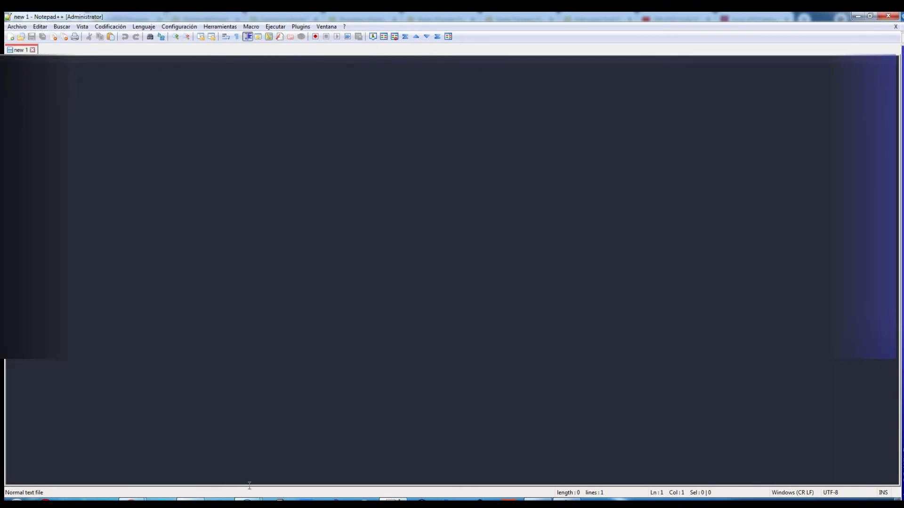
{"action": "key", "text": "alt+Tab"}
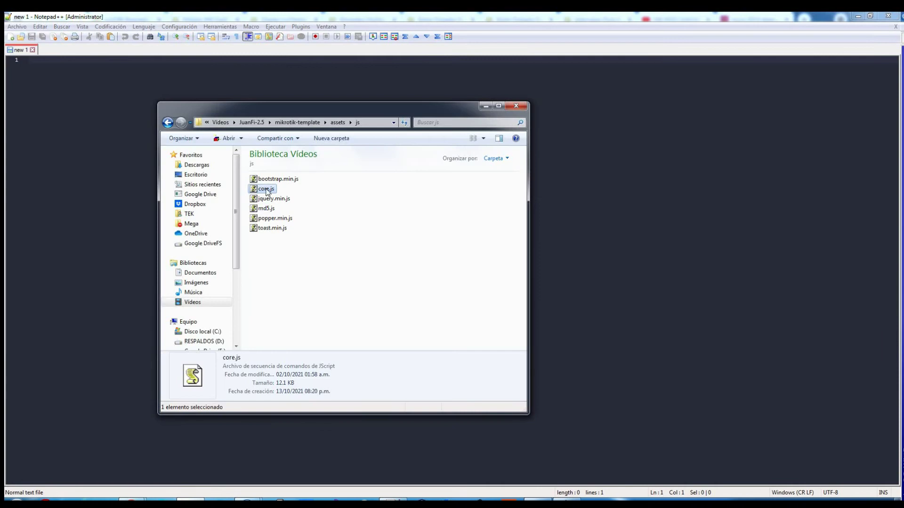
{"action": "key", "text": "Return"}
{"action": "left_click", "coordinate": [289, 191]}
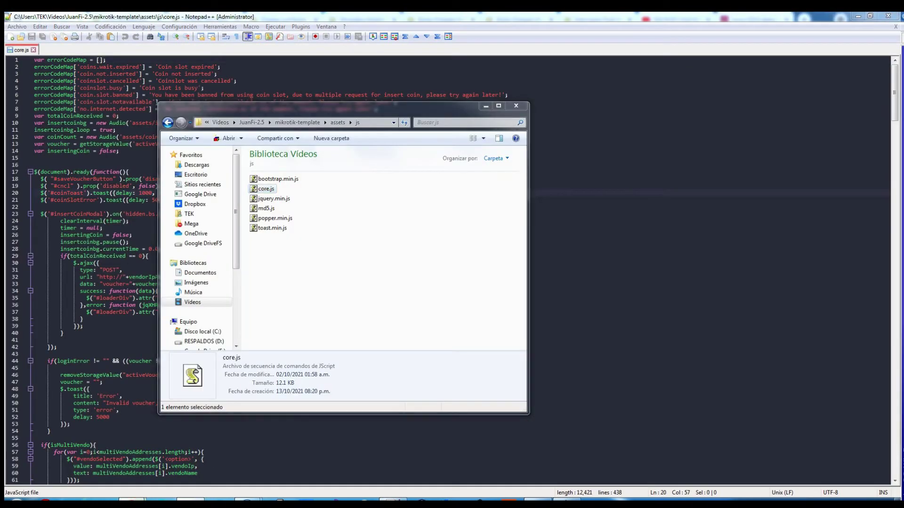
Step: Review the README's vendor address example and instructions 5 and 6, then close the WinBox file list and return to core.js
{"action": "left_click", "coordinate": [183, 463]}
{"action": "scroll", "coordinate": [325, 264], "scroll_direction": "down", "scroll_amount": 4}
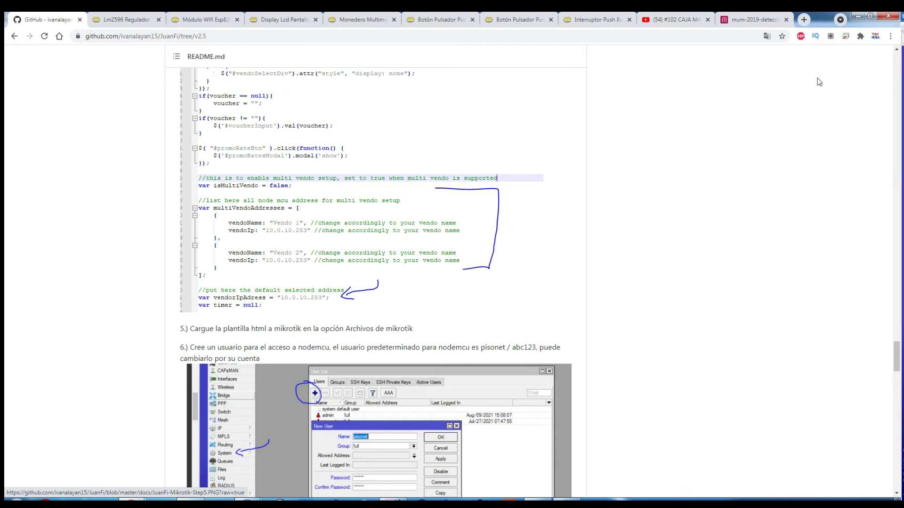
{"action": "left_click", "coordinate": [856, 16]}
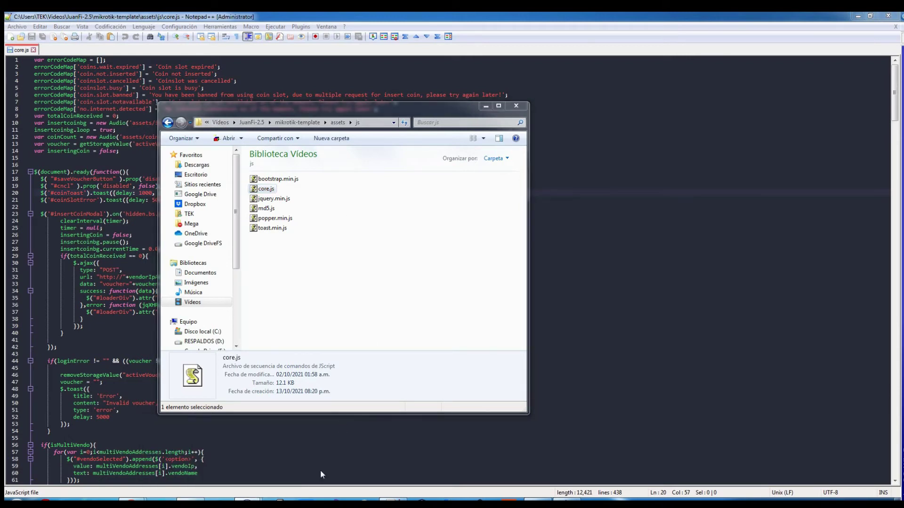
{"action": "left_click", "coordinate": [280, 460]}
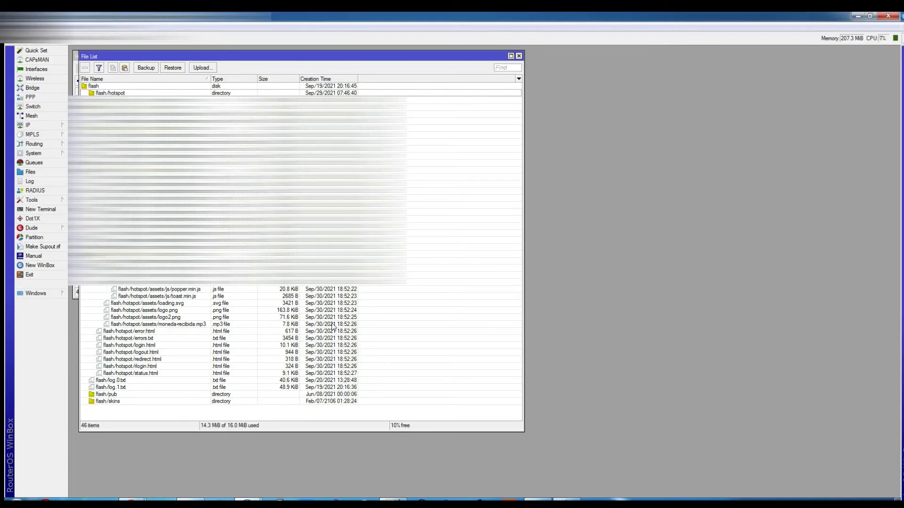
{"action": "left_click", "coordinate": [518, 56]}
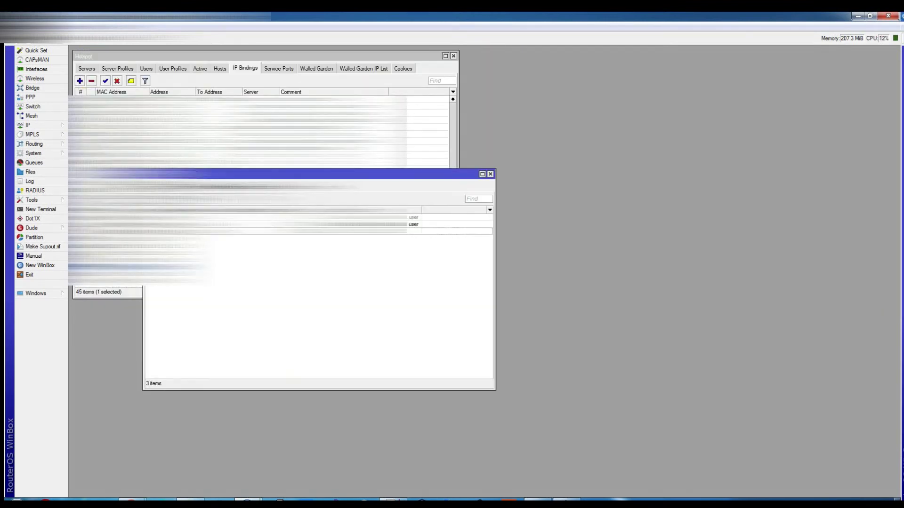
{"action": "left_click", "coordinate": [858, 16]}
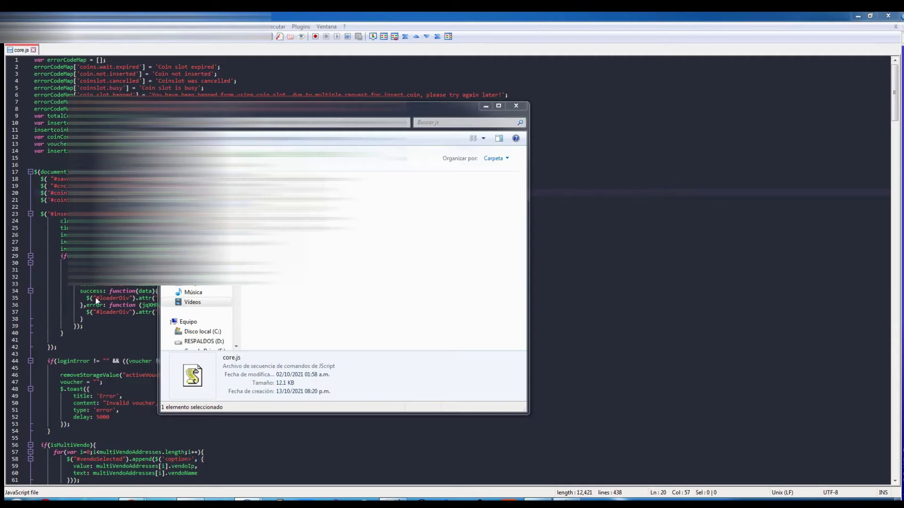
Step: Locate the multiVendoAddresses and vendorIpAddress lines in core.js and compare them with the README's example
{"action": "left_click", "coordinate": [97, 242]}
{"action": "scroll", "coordinate": [336, 279], "scroll_direction": "down", "scroll_amount": 20}
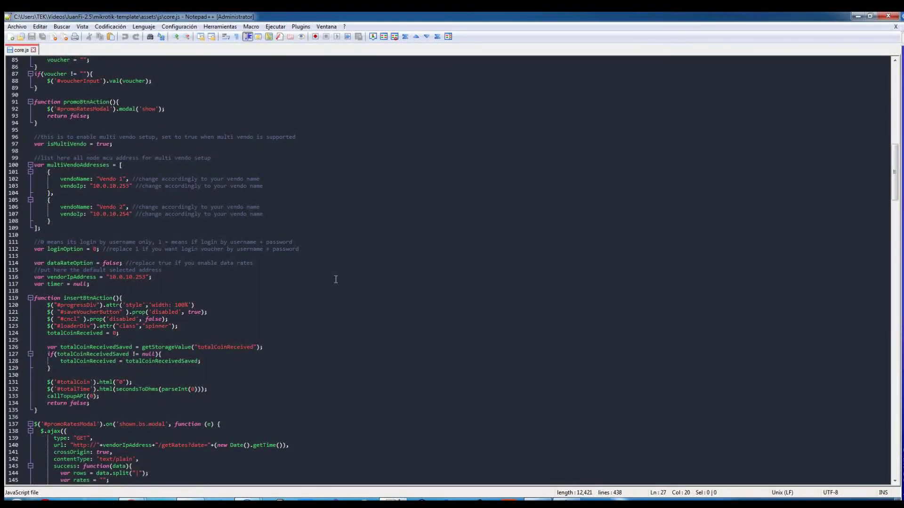
{"action": "scroll", "coordinate": [335, 280], "scroll_direction": "down", "scroll_amount": 3}
{"action": "left_click", "coordinate": [125, 103]}
{"action": "scroll", "coordinate": [120, 137], "scroll_direction": "up", "scroll_amount": 2}
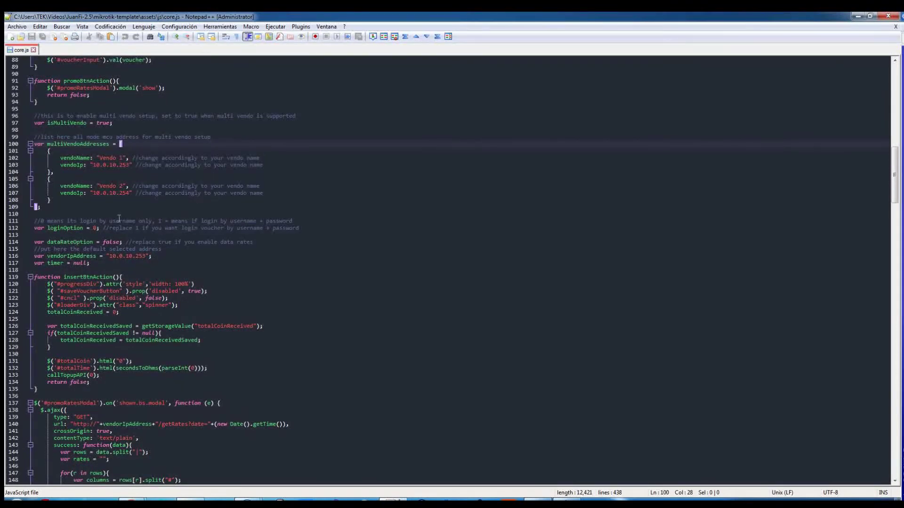
{"action": "mouse_move", "coordinate": [132, 504]}
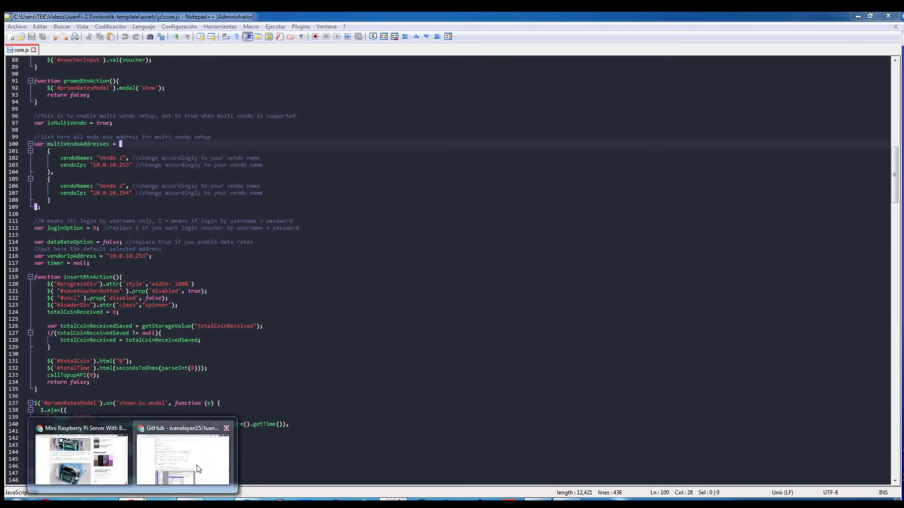
{"action": "left_click", "coordinate": [207, 451]}
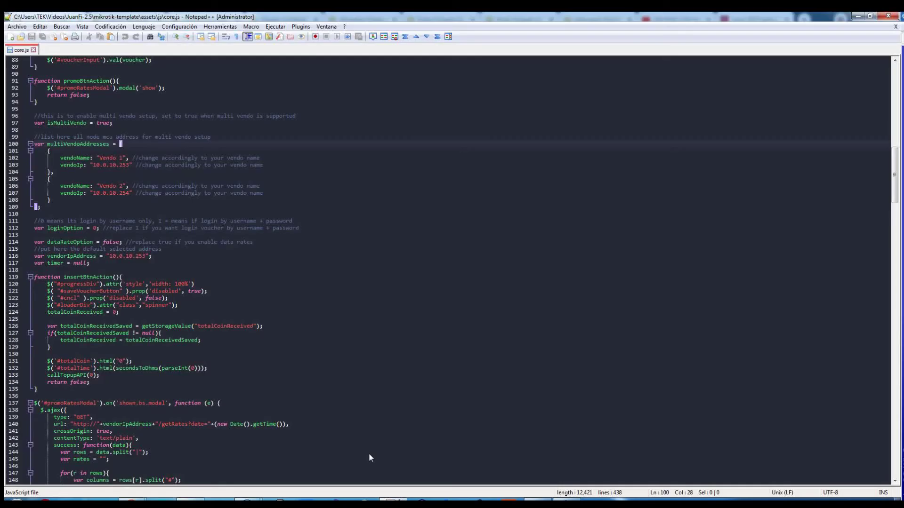
Step: Set the default vendorIpAddress on line 116 of core.js to 192.168.1.140
{"action": "double_click", "coordinate": [66, 256]}
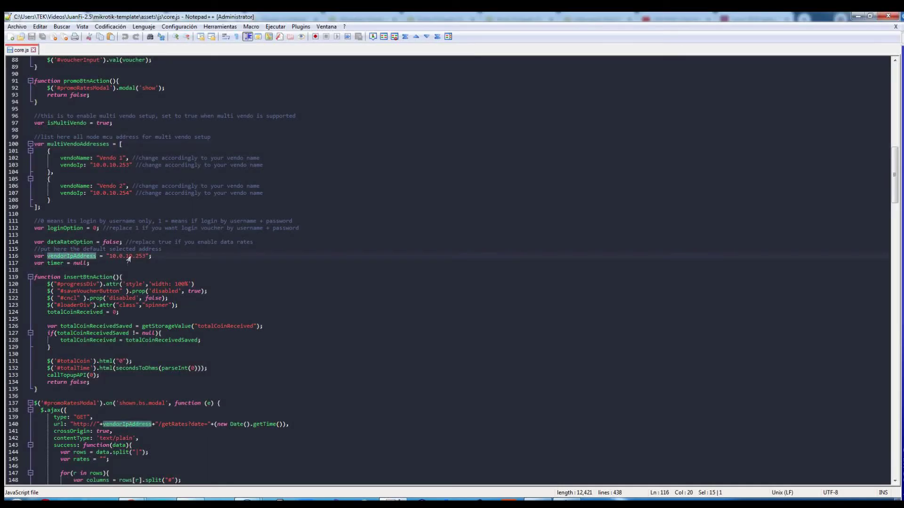
{"action": "left_click_drag", "start_coordinate": [110, 256], "coordinate": [146, 255]}
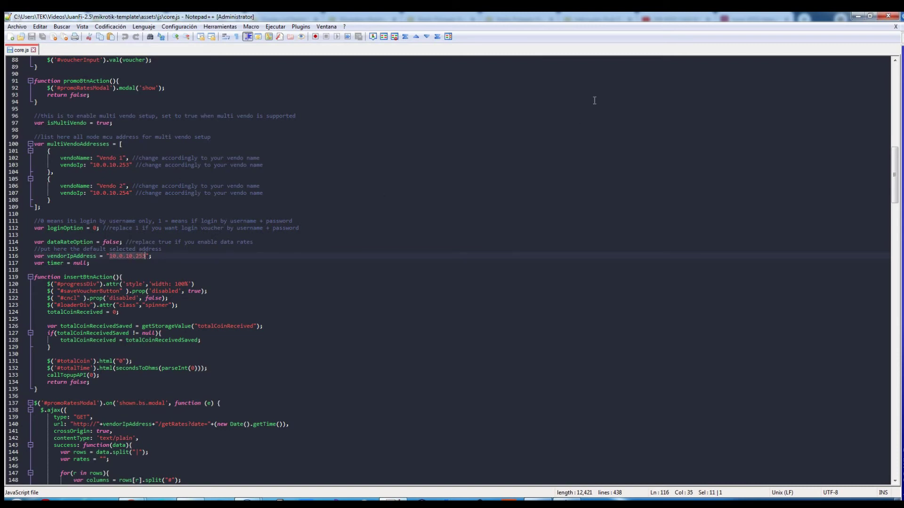
{"action": "type", "text": "1.14"}
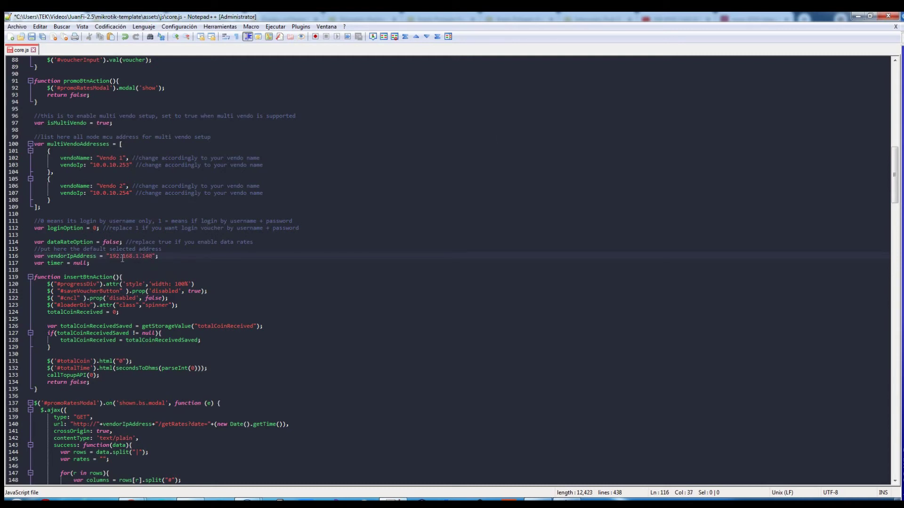
Step: Copy the vendorIpAddress value 192.168.1.140 and replace the vendoIp of Vendo 2 with it
{"action": "left_click_drag", "start_coordinate": [109, 257], "coordinate": [150, 258]}
{"action": "right_click", "coordinate": [151, 258]}
{"action": "left_click", "coordinate": [170, 268]}
{"action": "left_click_drag", "start_coordinate": [93, 193], "coordinate": [131, 196]}
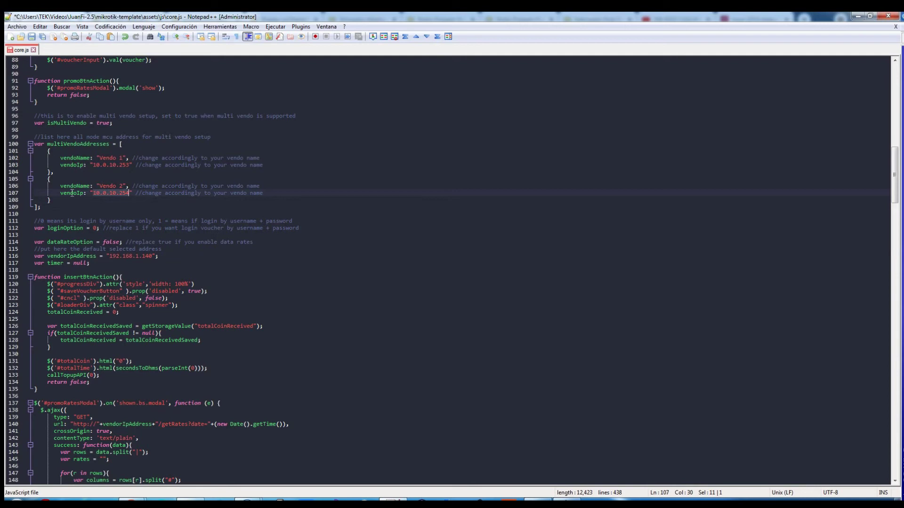
{"action": "right_click", "coordinate": [109, 191]}
{"action": "left_click", "coordinate": [136, 218]}
Step: Replace the vendoIp of Vendo 1 with the copied address 192.168.1.140
{"action": "left_click_drag", "start_coordinate": [93, 166], "coordinate": [125, 166]}
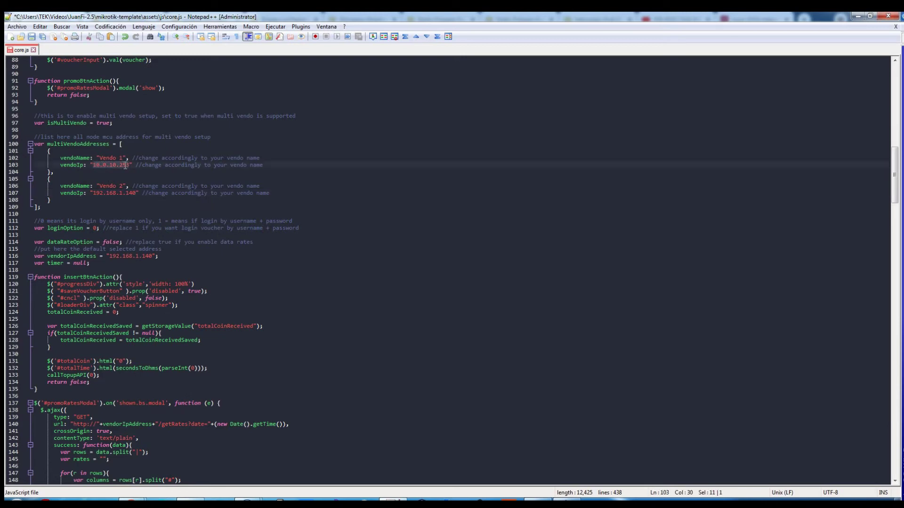
{"action": "right_click", "coordinate": [128, 165]}
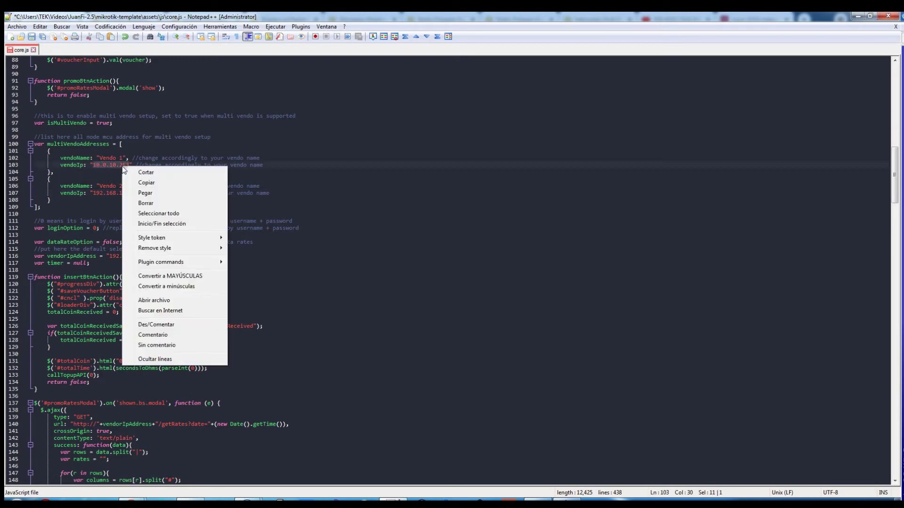
{"action": "left_click", "coordinate": [148, 192]}
{"action": "left_click", "coordinate": [132, 146]}
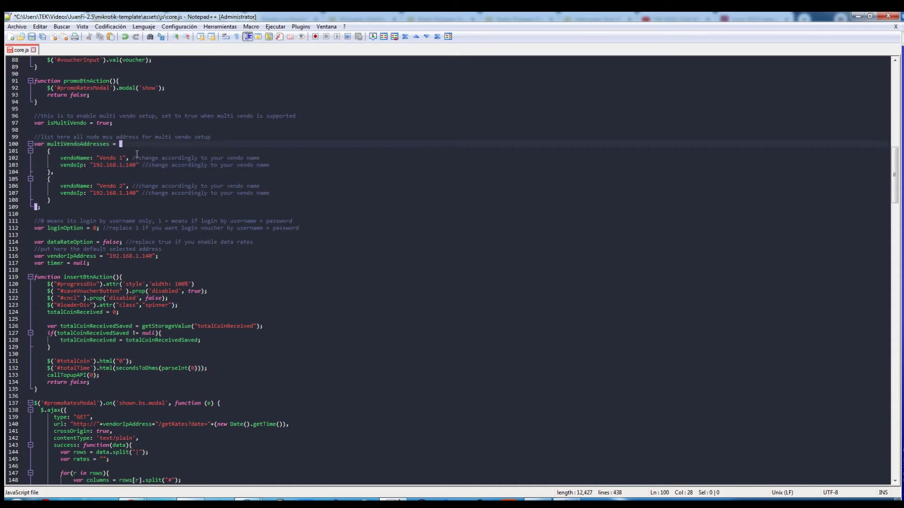
Step: Enlarge the code and highlight the block from multiVendoAddresses to vendorIpAddress to review the edited addresses
{"action": "scroll", "coordinate": [137, 154], "scroll_direction": "up", "scroll_amount": 8}
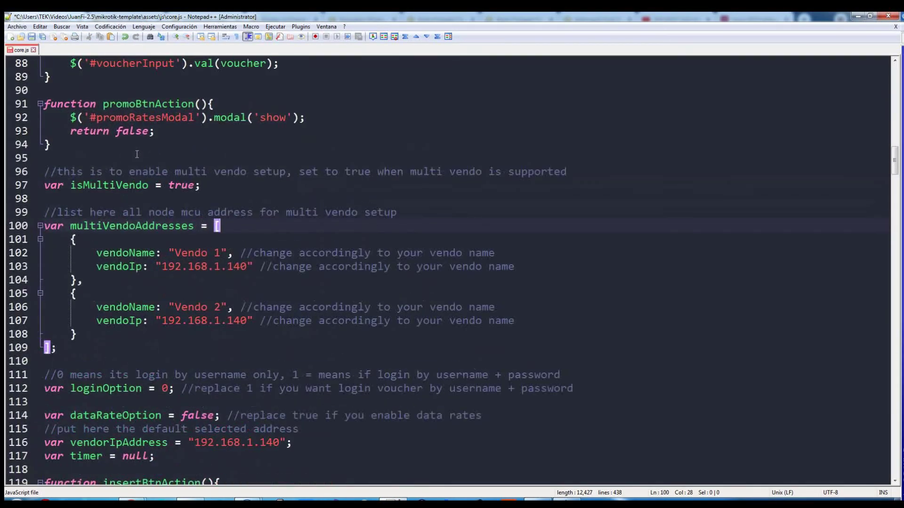
{"action": "scroll", "coordinate": [137, 154], "scroll_direction": "down", "scroll_amount": 3}
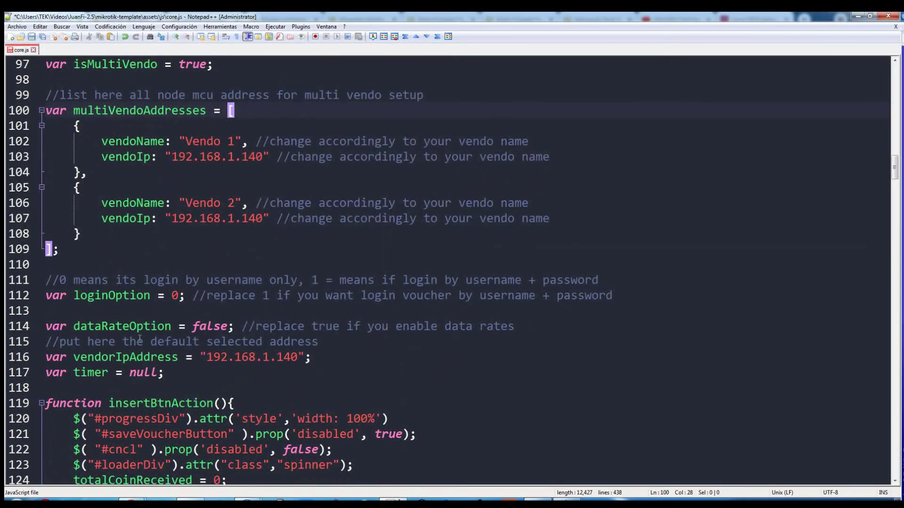
{"action": "left_click_drag", "start_coordinate": [82, 101], "coordinate": [291, 403]}
{"action": "left_click", "coordinate": [302, 385]}
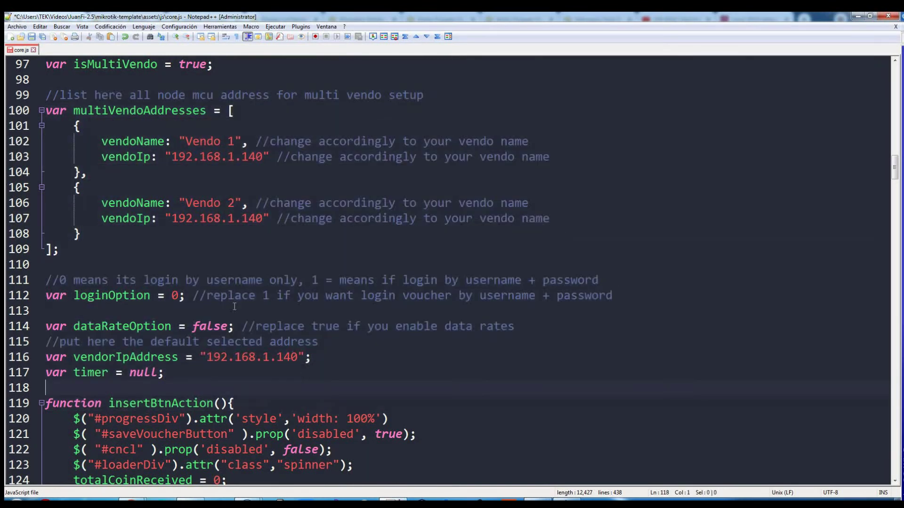
{"action": "left_click", "coordinate": [240, 110]}
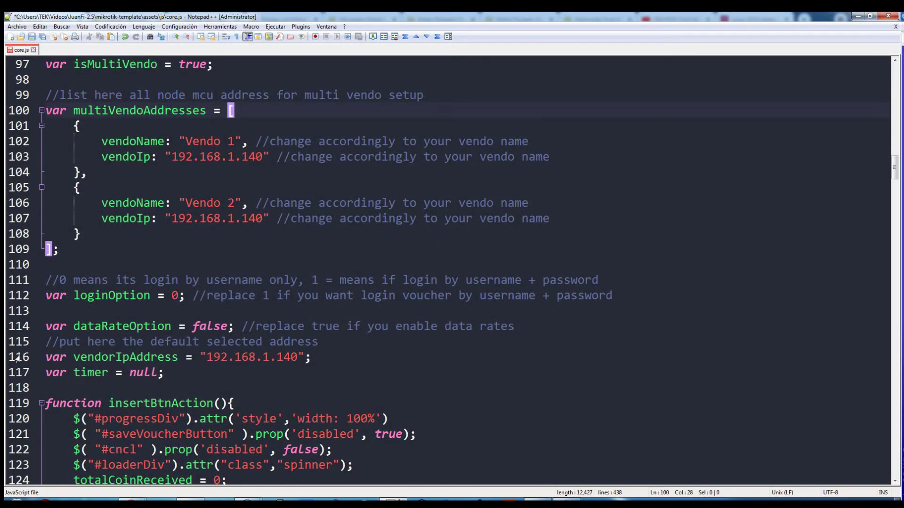
Step: Highlight the vendorIpAddress and vendoIp entries in core.js, checking WinBox and moving its user list clear of the Hotspot window in between
{"action": "left_click_drag", "start_coordinate": [207, 357], "coordinate": [298, 357]}
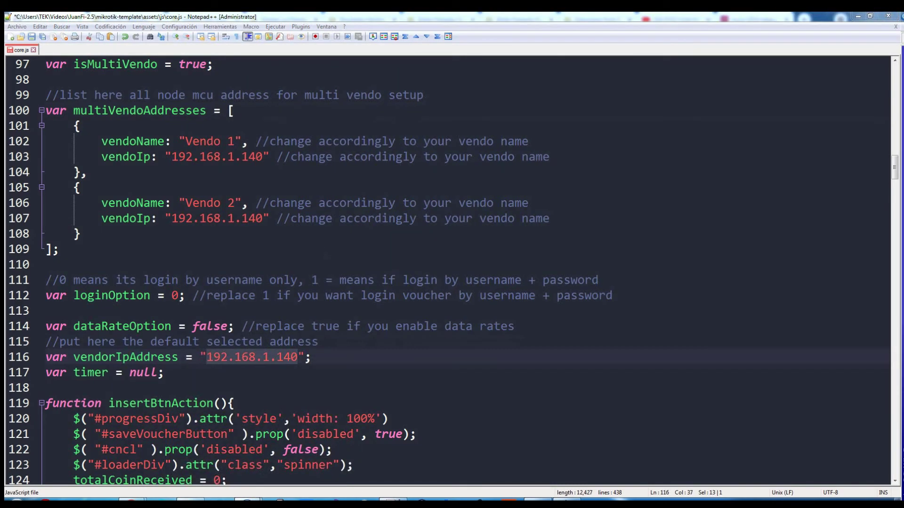
{"action": "left_click", "coordinate": [217, 456]}
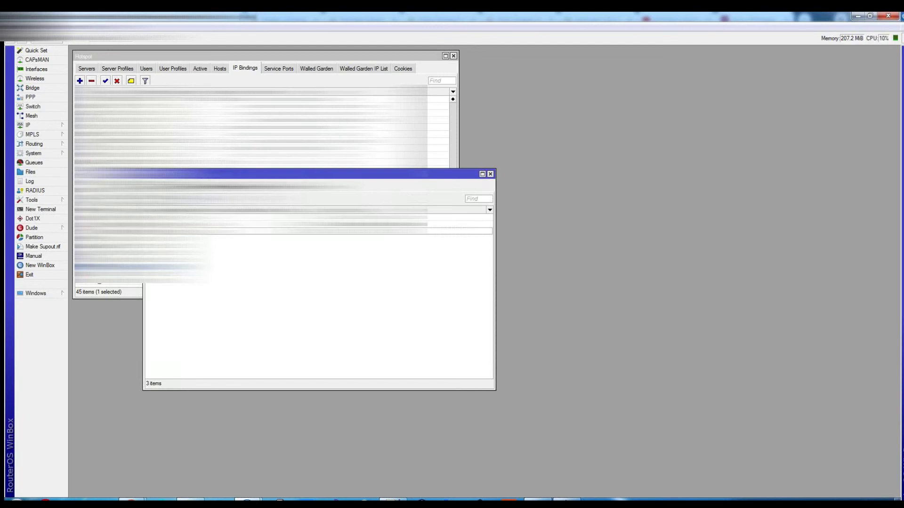
{"action": "left_click_drag", "start_coordinate": [234, 172], "coordinate": [468, 217]}
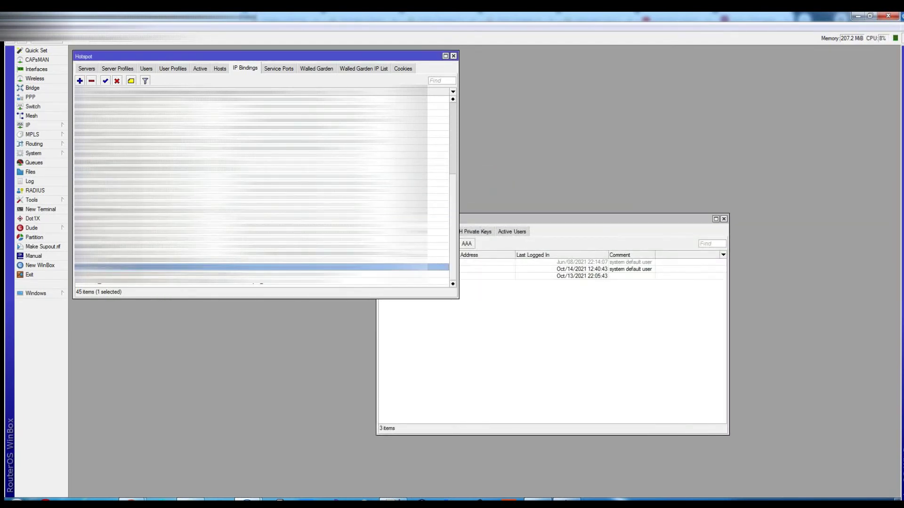
{"action": "left_click", "coordinate": [858, 16]}
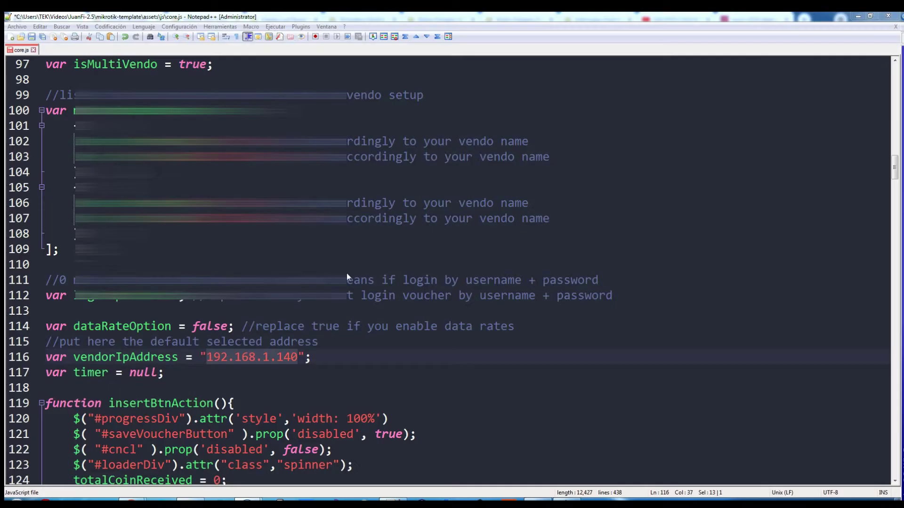
{"action": "double_click", "coordinate": [264, 357]}
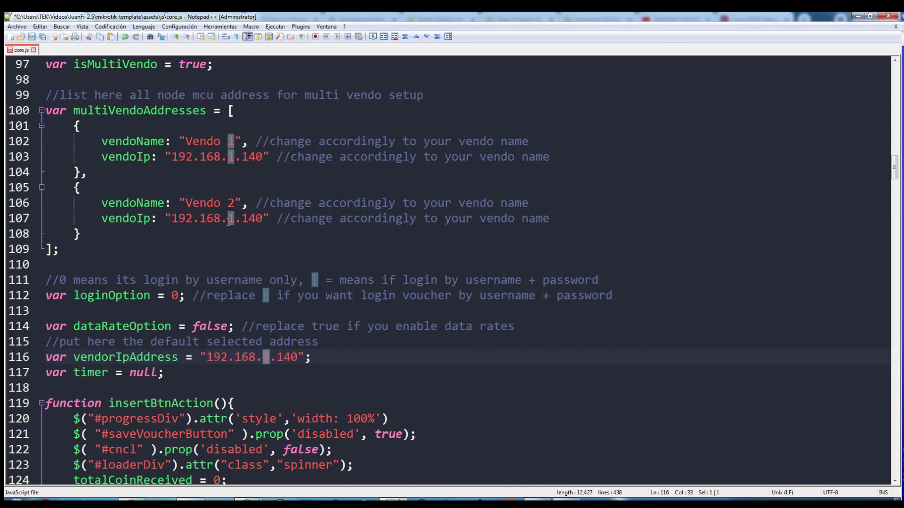
{"action": "double_click", "coordinate": [210, 156]}
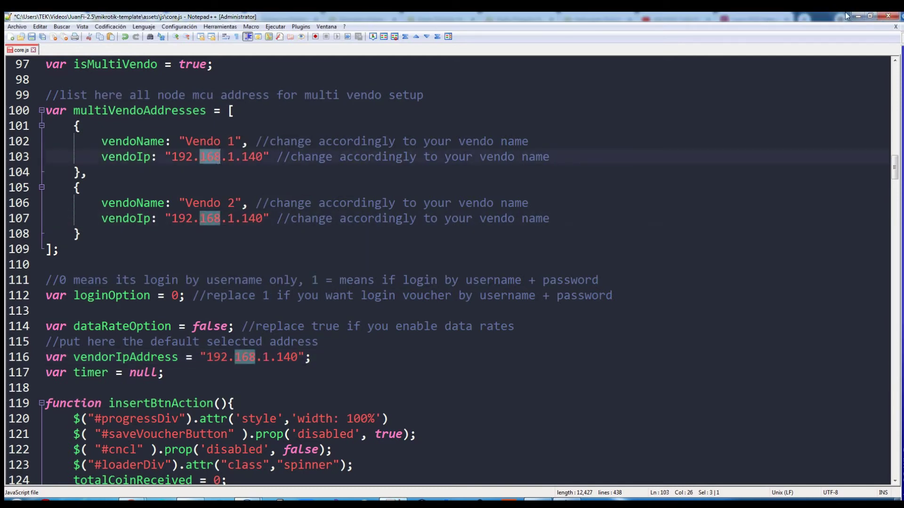
Step: Close core.js without saving the changes and exit the text editor
{"action": "left_click", "coordinate": [891, 16]}
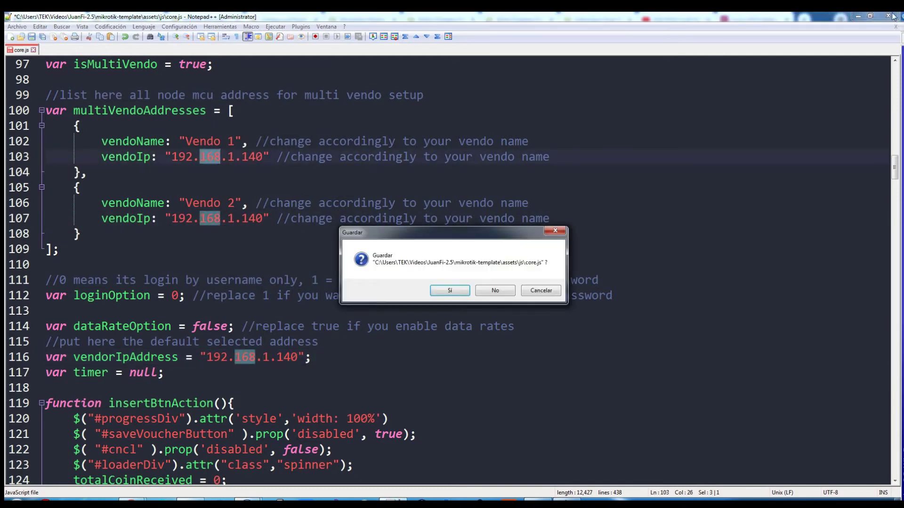
{"action": "left_click", "coordinate": [495, 291]}
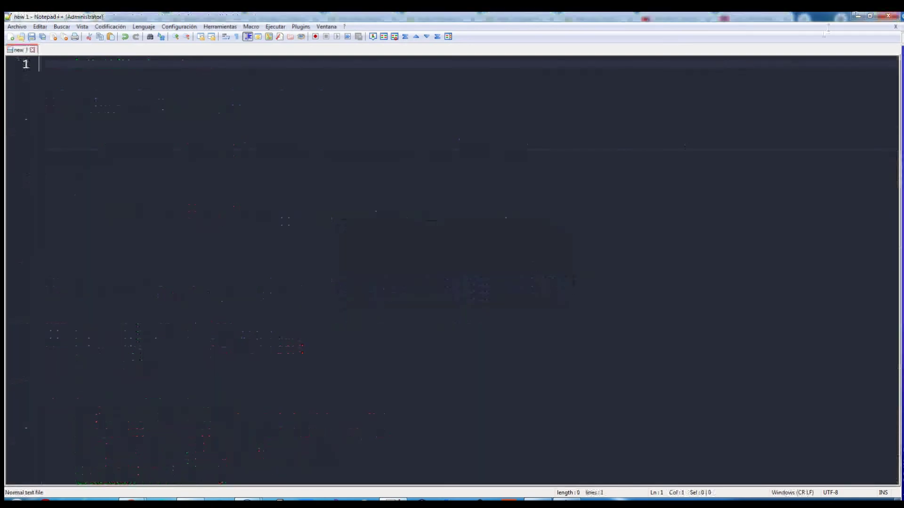
{"action": "left_click", "coordinate": [888, 16]}
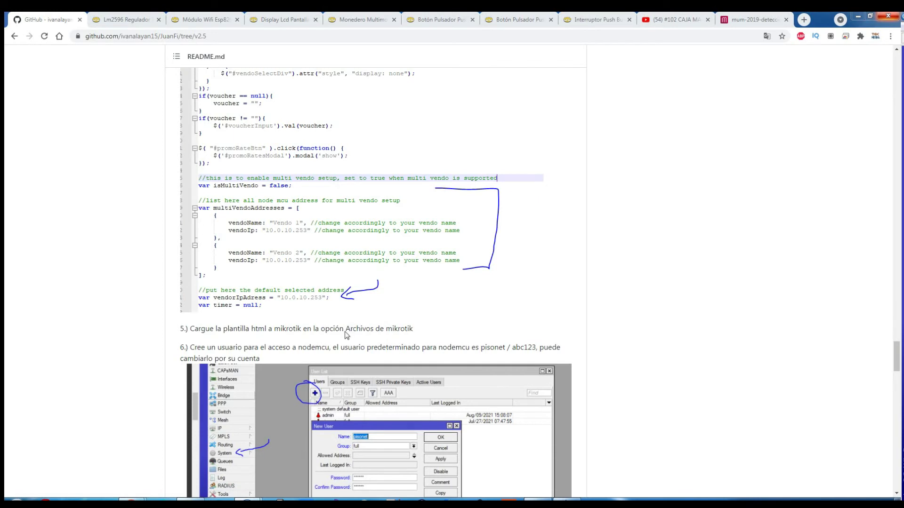
Step: Switch to WinBox, place the mikrotik-template folder window over it and select all the template files and the assets folder
{"action": "scroll", "coordinate": [602, 334], "scroll_direction": "down", "scroll_amount": 3}
{"action": "left_click", "coordinate": [248, 501]}
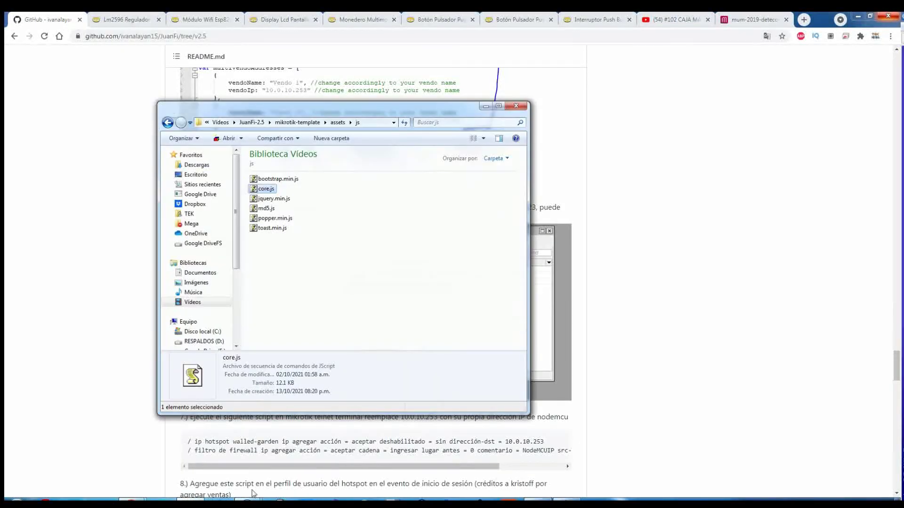
{"action": "mouse_move", "coordinate": [205, 496]}
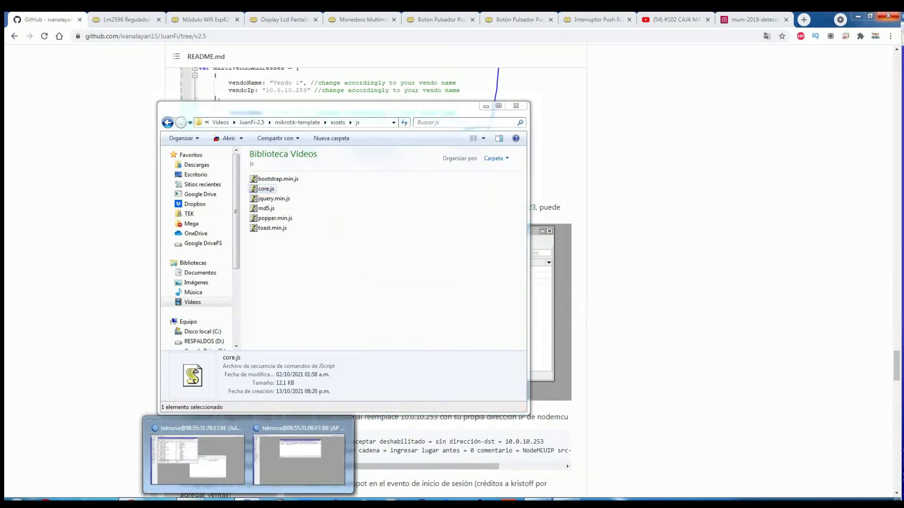
{"action": "left_click", "coordinate": [197, 447]}
{"action": "left_click", "coordinate": [512, 323]}
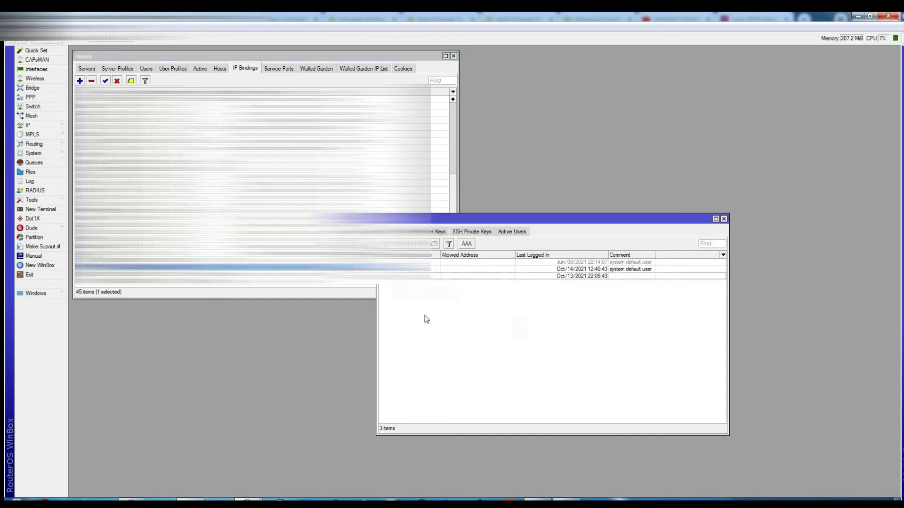
{"action": "left_click", "coordinate": [219, 498]}
{"action": "key", "text": "BackSpace"}
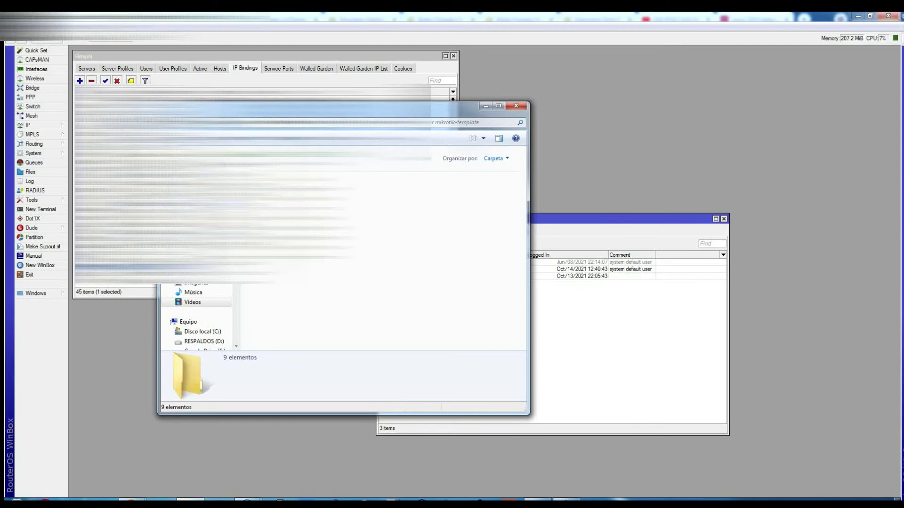
{"action": "left_click_drag", "start_coordinate": [376, 105], "coordinate": [588, 103]}
{"action": "left_click_drag", "start_coordinate": [510, 278], "coordinate": [455, 168]}
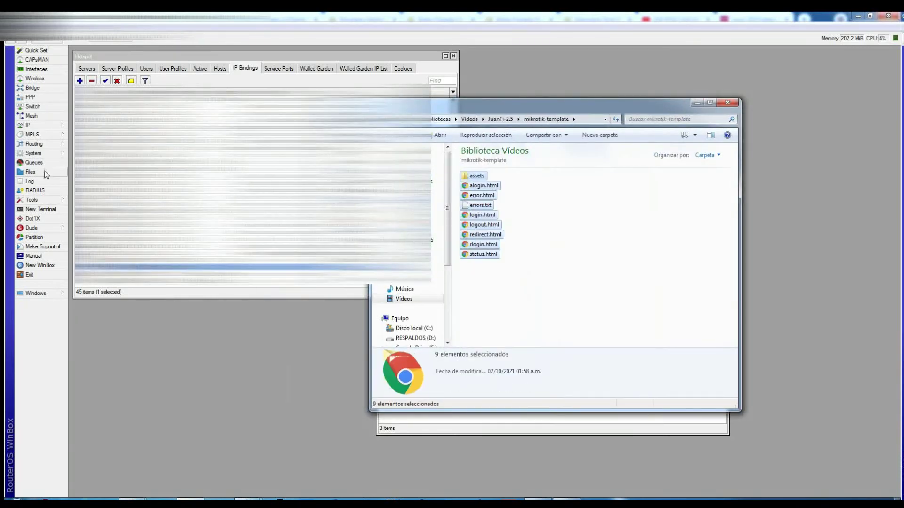
Step: Open the router's file list beside the mikrotik-template folder to examine where the template files go, and close both windows
{"action": "left_click", "coordinate": [46, 174]}
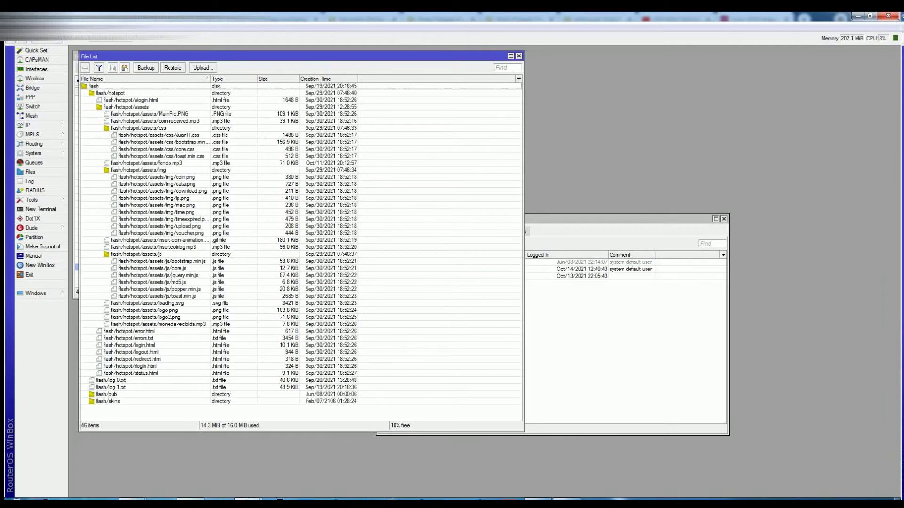
{"action": "key", "text": "alt+Tab"}
{"action": "left_click_drag", "start_coordinate": [484, 181], "coordinate": [600, 302]}
{"action": "left_click", "coordinate": [574, 274]}
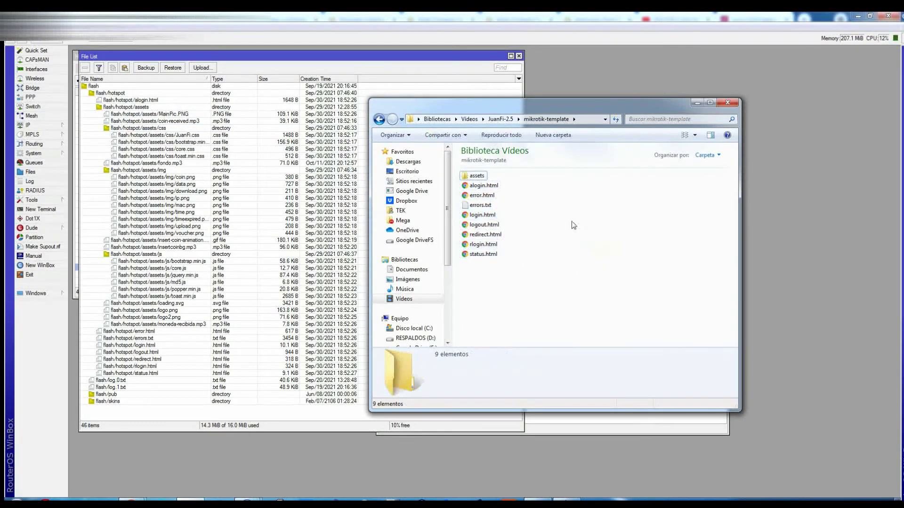
{"action": "left_click", "coordinate": [732, 104]}
{"action": "left_click", "coordinate": [518, 56]}
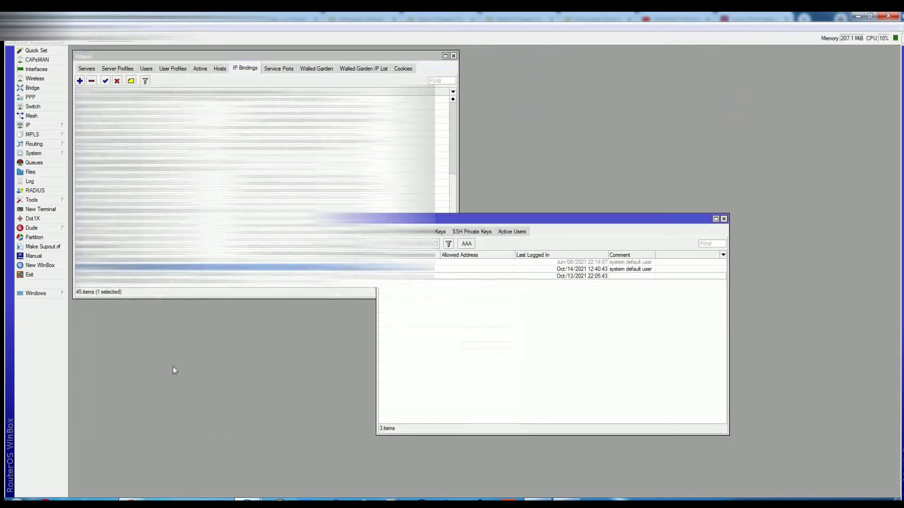
Step: Return to the JuanFi README in the browser and examine steps 4 to 8 of the Mikrotik configuration
{"action": "mouse_move", "coordinate": [132, 502]}
{"action": "left_click", "coordinate": [201, 459]}
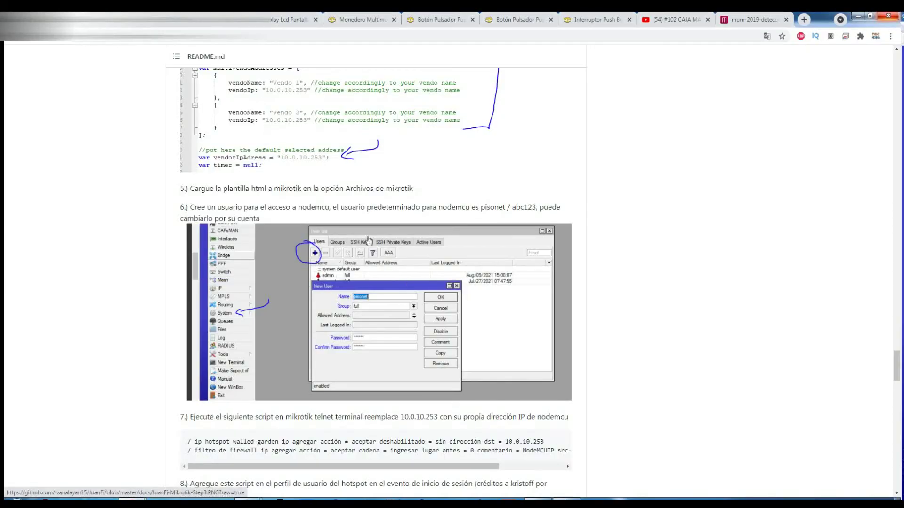
{"action": "left_click_drag", "start_coordinate": [395, 210], "coordinate": [469, 209]}
{"action": "scroll", "coordinate": [469, 212], "scroll_direction": "down", "scroll_amount": 2}
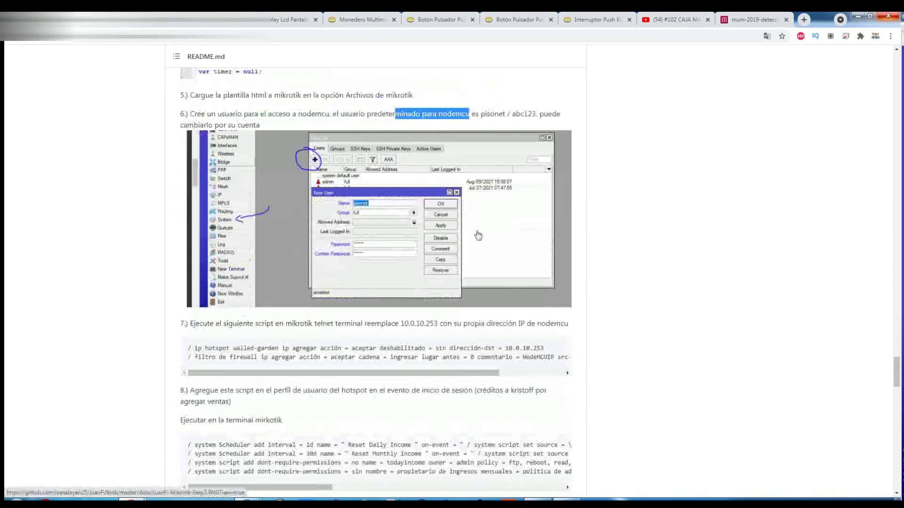
{"action": "scroll", "coordinate": [473, 232], "scroll_direction": "up", "scroll_amount": 2}
{"action": "scroll", "coordinate": [473, 233], "scroll_direction": "up", "scroll_amount": 3}
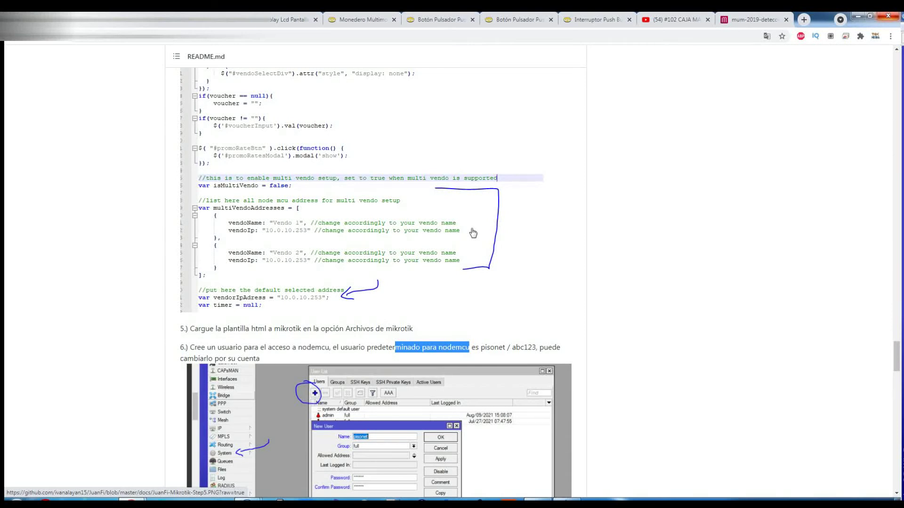
{"action": "scroll", "coordinate": [473, 233], "scroll_direction": "down", "scroll_amount": 6}
{"action": "scroll", "coordinate": [473, 229], "scroll_direction": "up", "scroll_amount": 3}
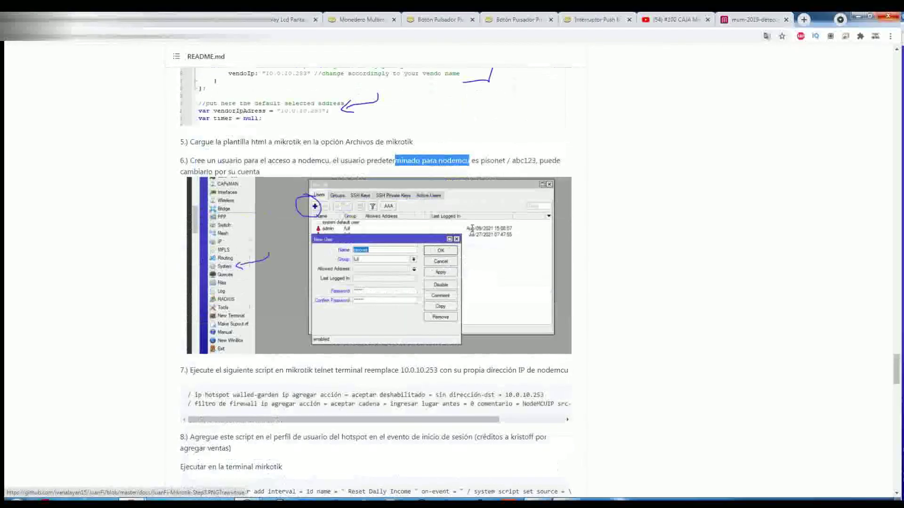
{"action": "scroll", "coordinate": [472, 228], "scroll_direction": "up", "scroll_amount": 3}
Step: Highlight the default NodeMCU username and password given in step 6 of the README
{"action": "left_click_drag", "start_coordinate": [215, 301], "coordinate": [507, 302]}
{"action": "scroll", "coordinate": [515, 304], "scroll_direction": "down", "scroll_amount": 1}
{"action": "double_click", "coordinate": [526, 257]}
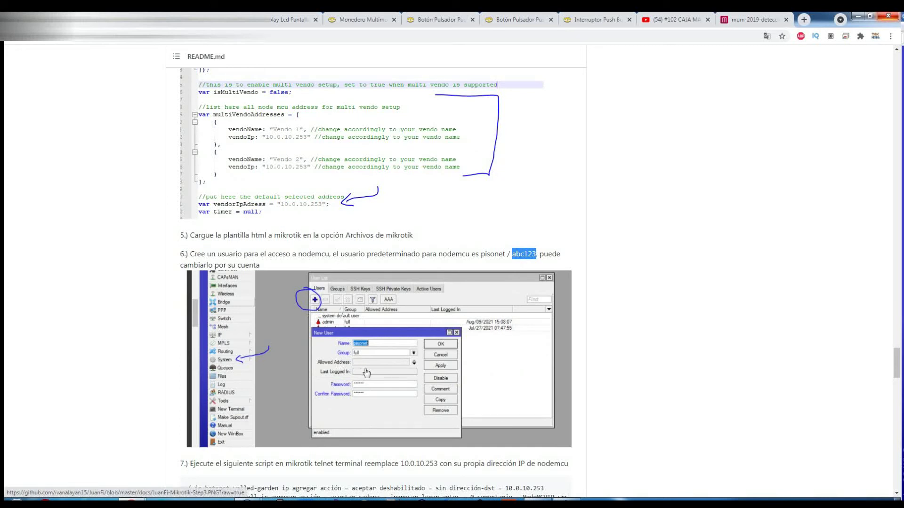
{"action": "left_click_drag", "start_coordinate": [481, 254], "coordinate": [536, 254]}
{"action": "scroll", "coordinate": [314, 290], "scroll_direction": "down", "scroll_amount": 3}
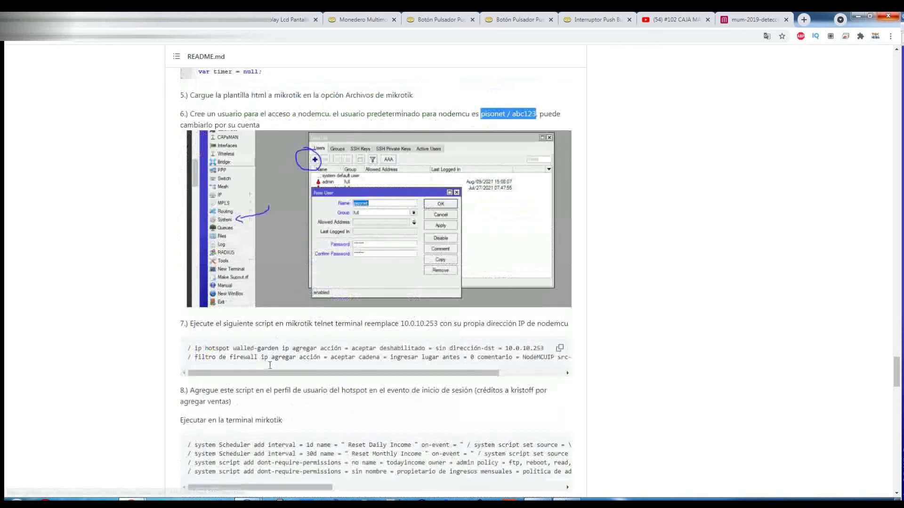
Step: Switch to WinBox and select the last user in the router's user list
{"action": "mouse_move", "coordinate": [247, 482]}
{"action": "left_click", "coordinate": [301, 449]}
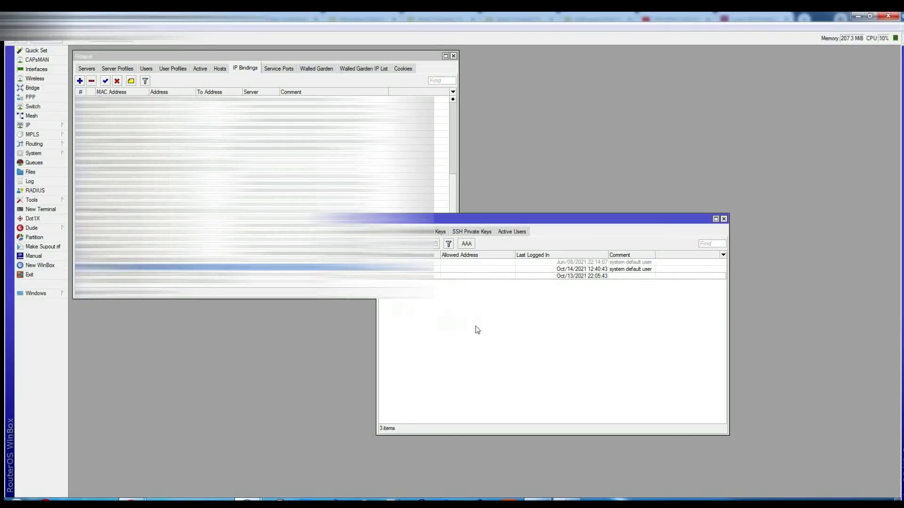
{"action": "left_click", "coordinate": [581, 275]}
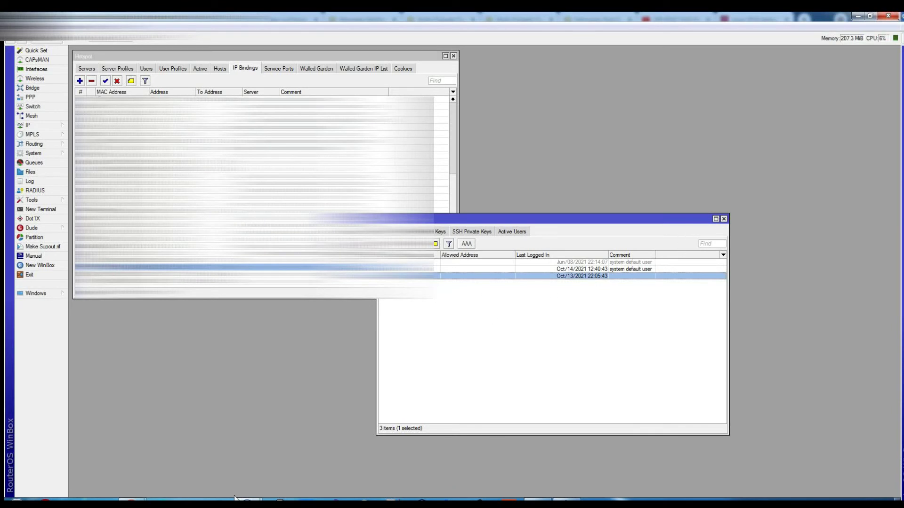
Step: Return to the README and copy the two-line walled-garden and firewall filter script from step 7
{"action": "left_click", "coordinate": [175, 464]}
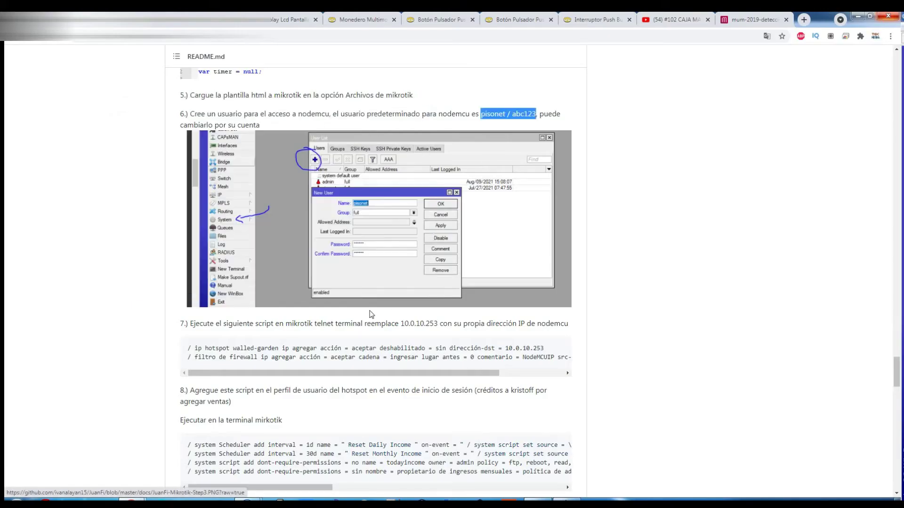
{"action": "left_click_drag", "start_coordinate": [345, 324], "coordinate": [376, 324]}
{"action": "scroll", "coordinate": [376, 323], "scroll_direction": "down", "scroll_amount": 2}
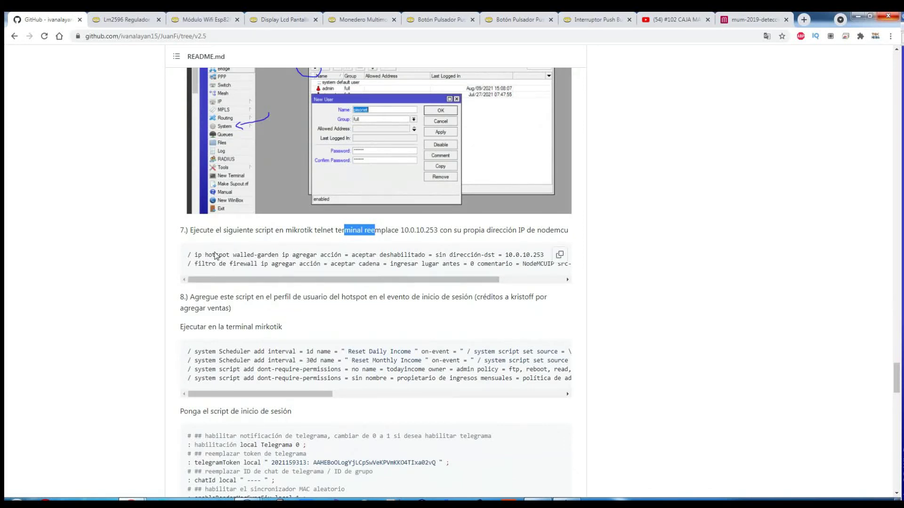
{"action": "left_click", "coordinate": [188, 255]}
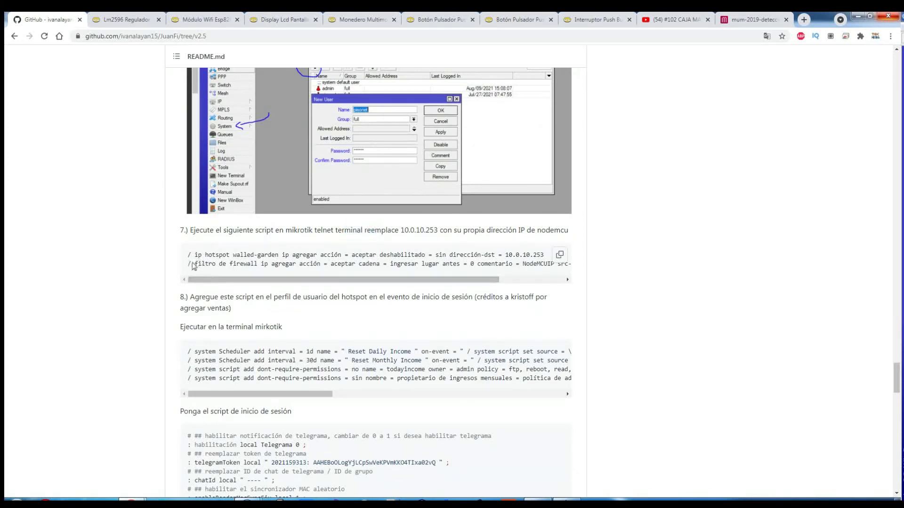
{"action": "left_click_drag", "start_coordinate": [189, 255], "coordinate": [580, 267]}
{"action": "right_click", "coordinate": [448, 256]}
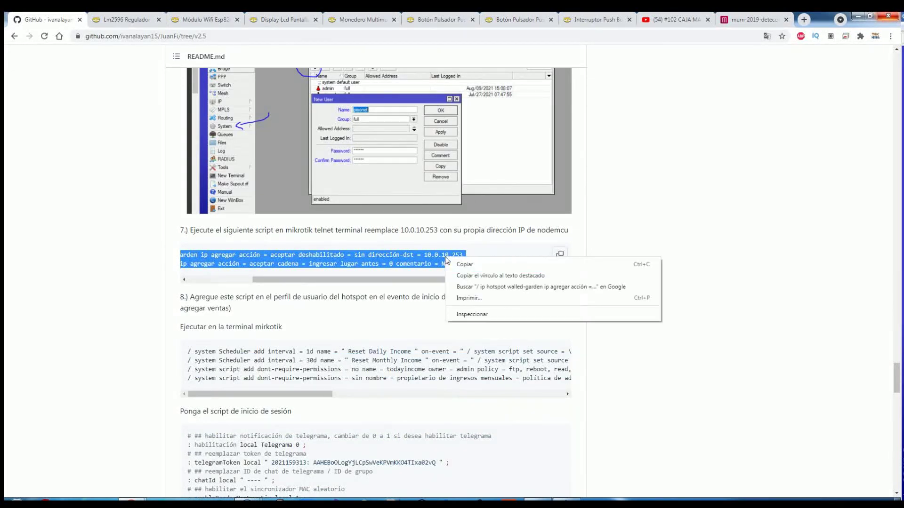
{"action": "left_click", "coordinate": [461, 266]}
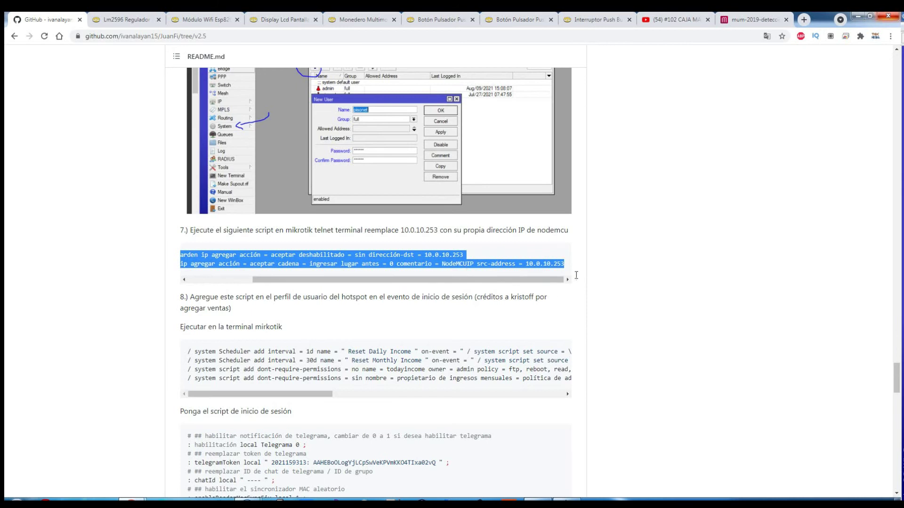
Step: Review the README's Mikrotik instructions from the static NodeMCU address through the login script, and highlight a word in the step 7 script
{"action": "left_click", "coordinate": [615, 259]}
{"action": "scroll", "coordinate": [616, 259], "scroll_direction": "up", "scroll_amount": 5}
{"action": "scroll", "coordinate": [607, 257], "scroll_direction": "up", "scroll_amount": 9}
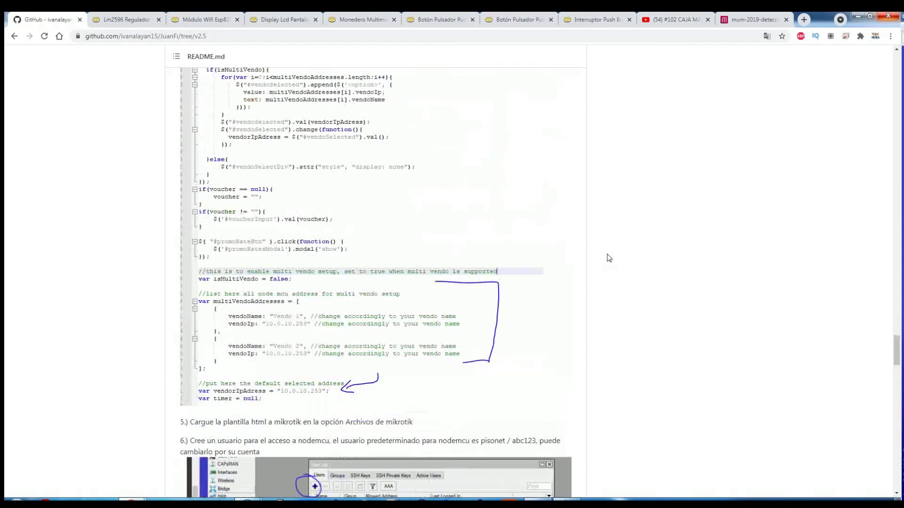
{"action": "scroll", "coordinate": [609, 258], "scroll_direction": "up", "scroll_amount": 3}
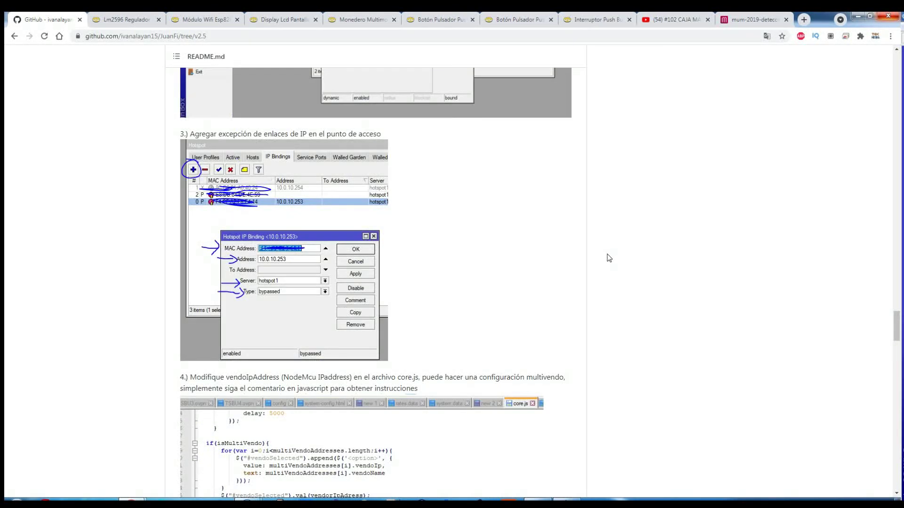
{"action": "scroll", "coordinate": [609, 258], "scroll_direction": "up", "scroll_amount": 5}
{"action": "scroll", "coordinate": [609, 258], "scroll_direction": "up", "scroll_amount": 5}
{"action": "scroll", "coordinate": [609, 258], "scroll_direction": "down", "scroll_amount": 16}
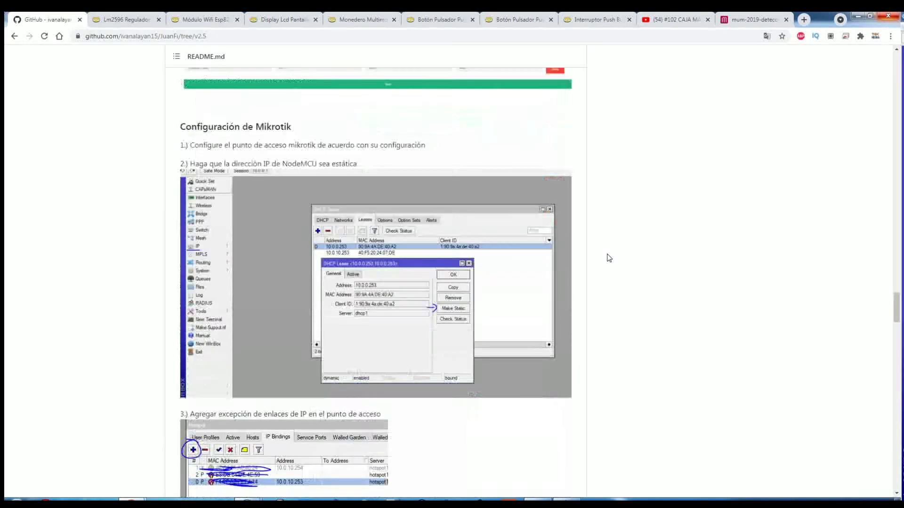
{"action": "scroll", "coordinate": [609, 258], "scroll_direction": "down", "scroll_amount": 7}
{"action": "scroll", "coordinate": [607, 256], "scroll_direction": "down", "scroll_amount": 2}
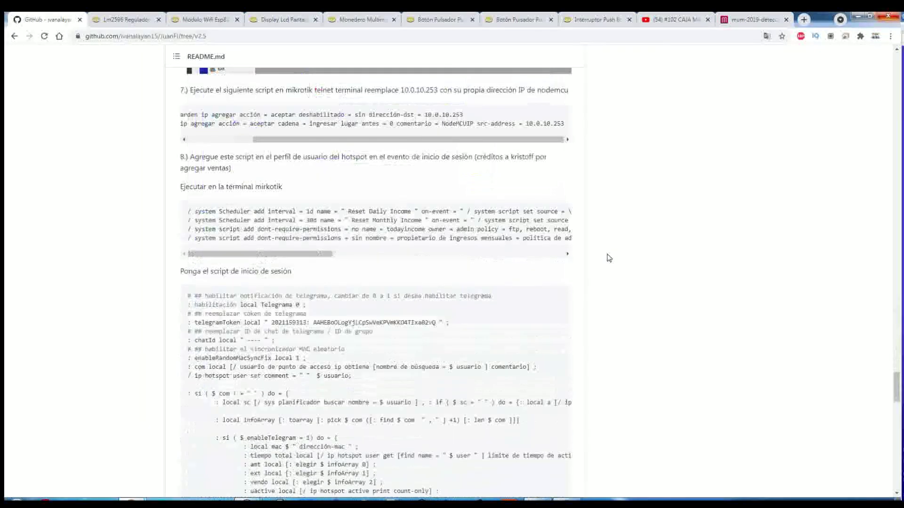
{"action": "scroll", "coordinate": [607, 257], "scroll_direction": "up", "scroll_amount": 2}
{"action": "double_click", "coordinate": [225, 255]}
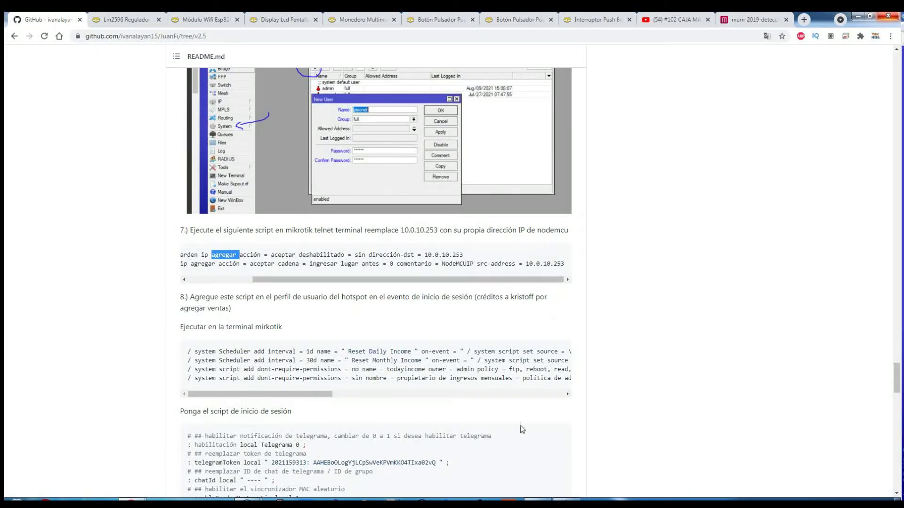
Step: Switch to Notepad++ and paste the copied walled-garden and firewall filter script into the empty document
{"action": "key", "text": "alt+Tab"}
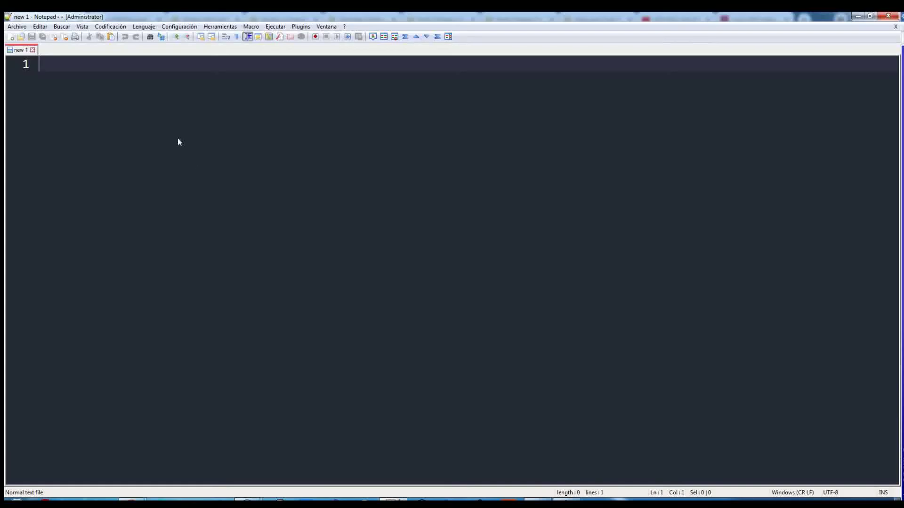
{"action": "right_click", "coordinate": [99, 84]}
{"action": "left_click", "coordinate": [133, 106]}
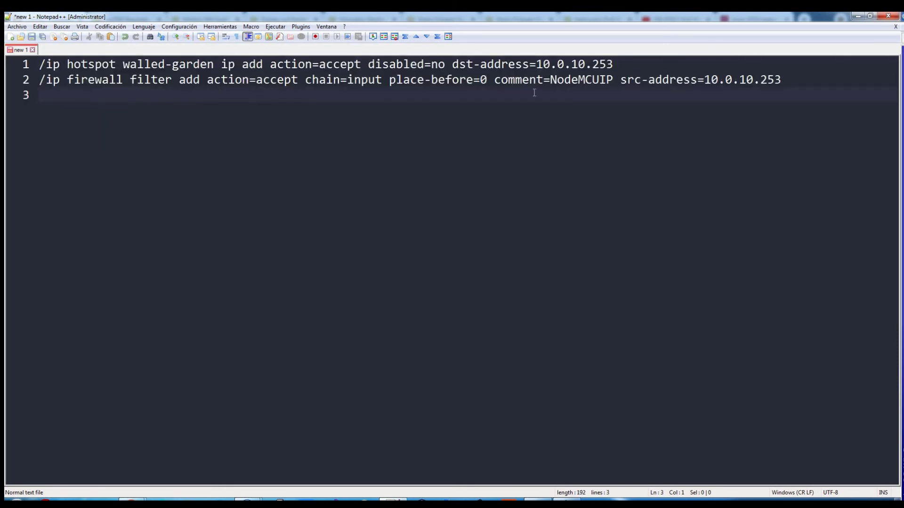
Step: Replace the dst-address in the first line and the src-address in the second line with 192.168.1.140
{"action": "left_click", "coordinate": [632, 65]}
{"action": "left_click_drag", "start_coordinate": [614, 65], "coordinate": [540, 67]}
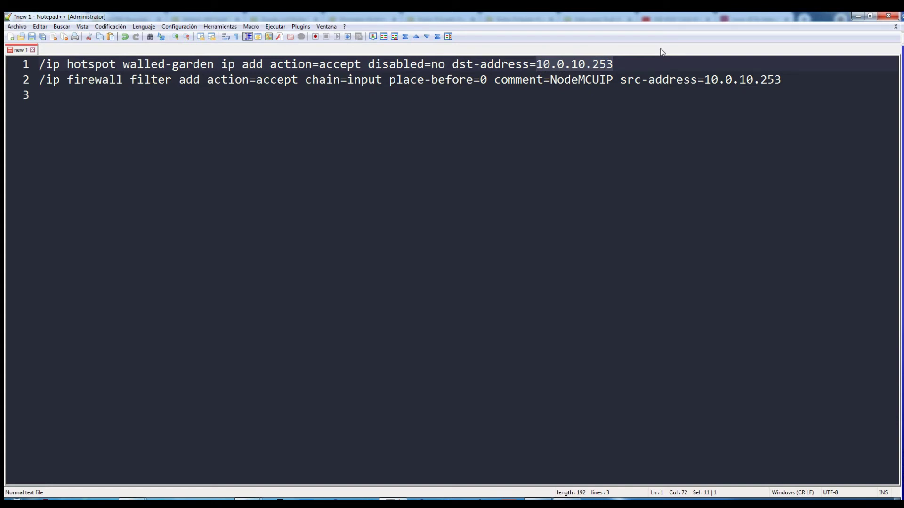
{"action": "type", "text": "192.168.1"}
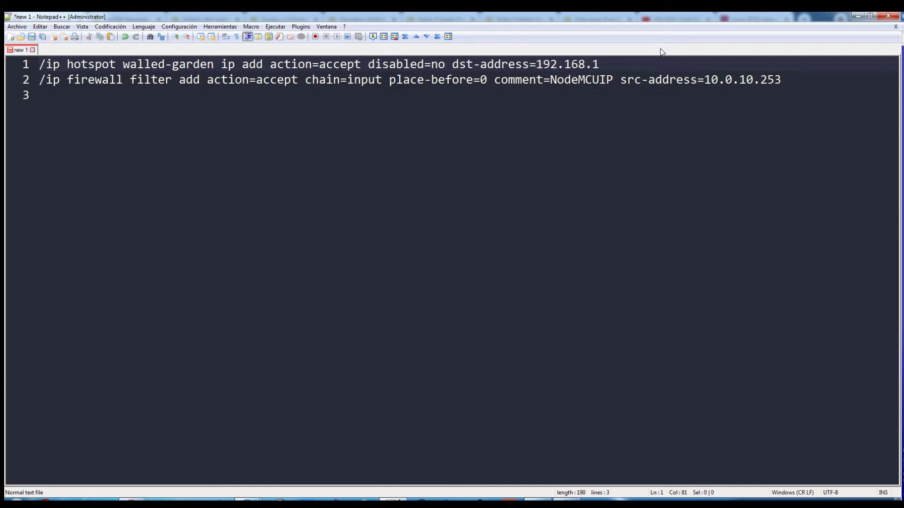
{"action": "type", "text": ".140"}
{"action": "left_click_drag", "start_coordinate": [640, 62], "coordinate": [538, 63]}
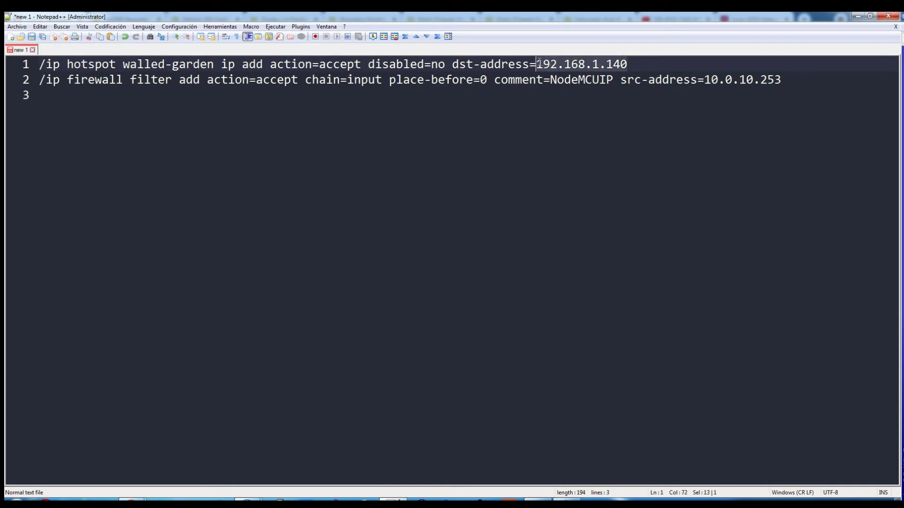
{"action": "left_click_drag", "start_coordinate": [782, 80], "coordinate": [706, 80]}
{"action": "key", "text": "ctrl+v"}
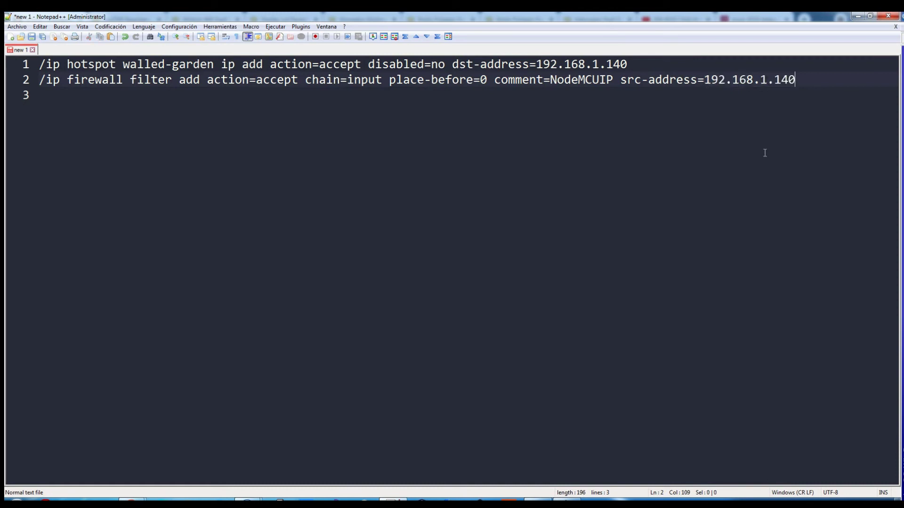
Step: Copy both edited script lines and minimize the text editor
{"action": "left_click_drag", "start_coordinate": [804, 86], "coordinate": [17, 50]}
{"action": "right_click", "coordinate": [61, 69]}
{"action": "left_click", "coordinate": [82, 84]}
{"action": "left_click", "coordinate": [857, 16]}
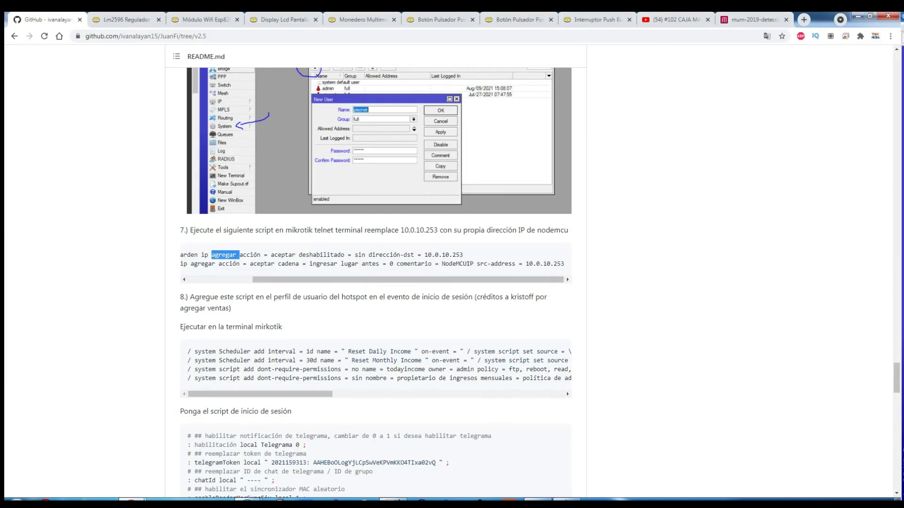
Step: Switch to WinBox, open a new router terminal as the place for the script, and close it without running anything
{"action": "left_click", "coordinate": [197, 470]}
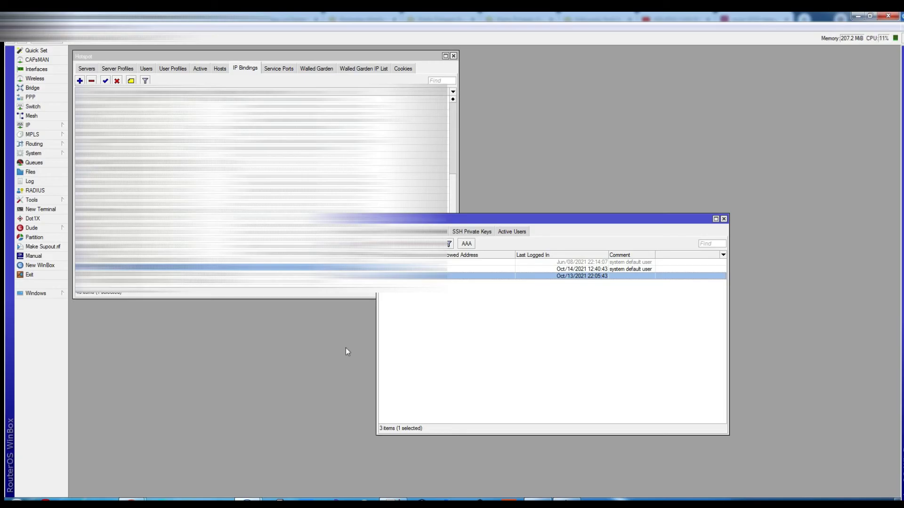
{"action": "left_click", "coordinate": [40, 209]}
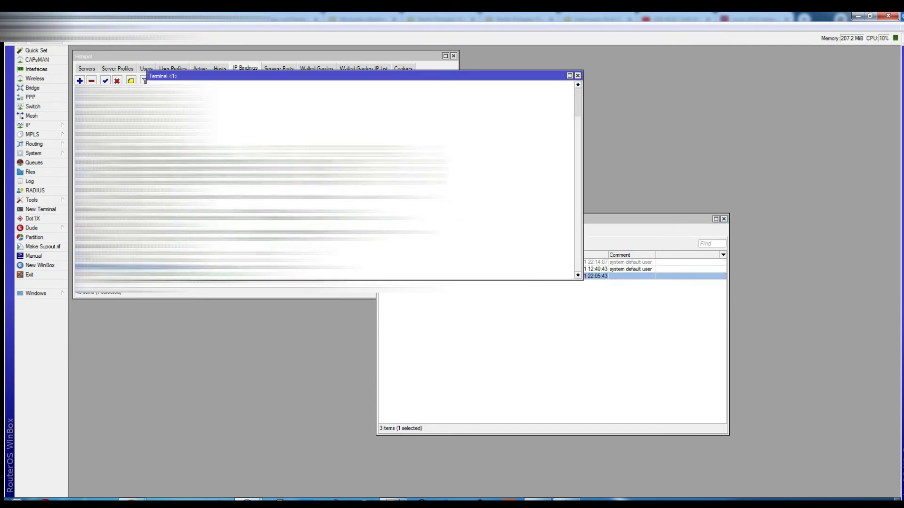
{"action": "right_click", "coordinate": [324, 249]}
{"action": "left_click", "coordinate": [426, 245]}
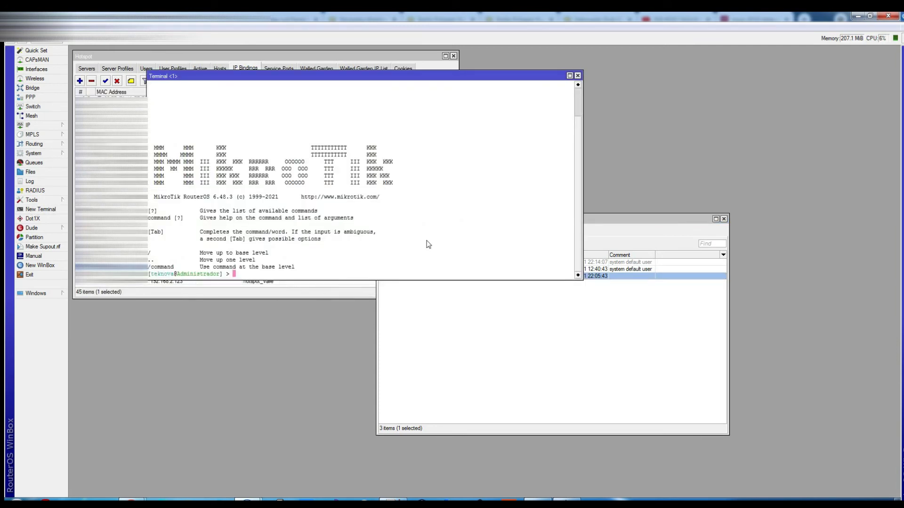
{"action": "left_click", "coordinate": [578, 76]}
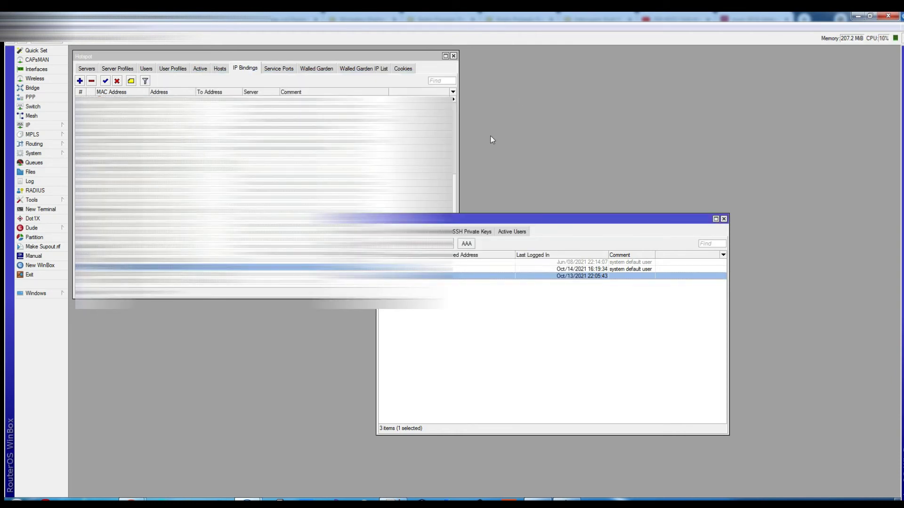
Step: Inspect the destination address of the vending entry in the hotspot's Walled Garden IP List, and close the entry
{"action": "left_click", "coordinate": [368, 68]}
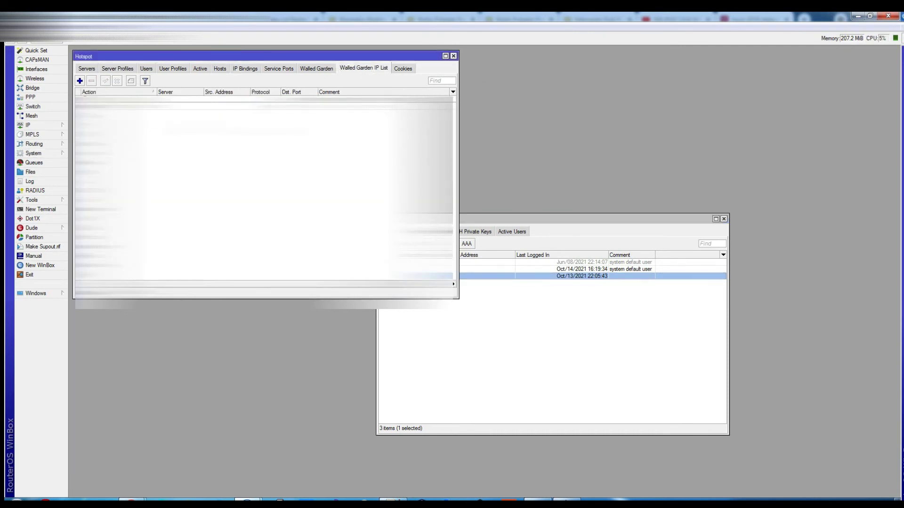
{"action": "left_click_drag", "start_coordinate": [159, 93], "coordinate": [117, 94]}
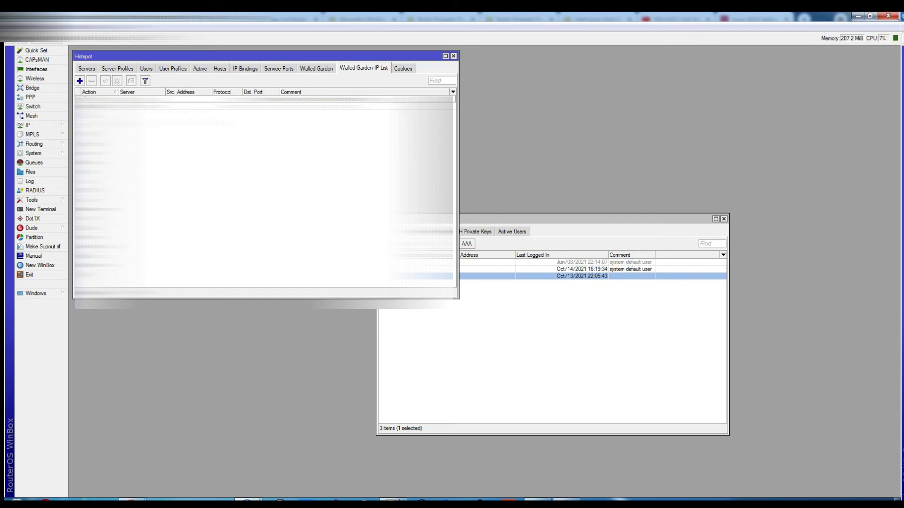
{"action": "double_click", "coordinate": [283, 106]}
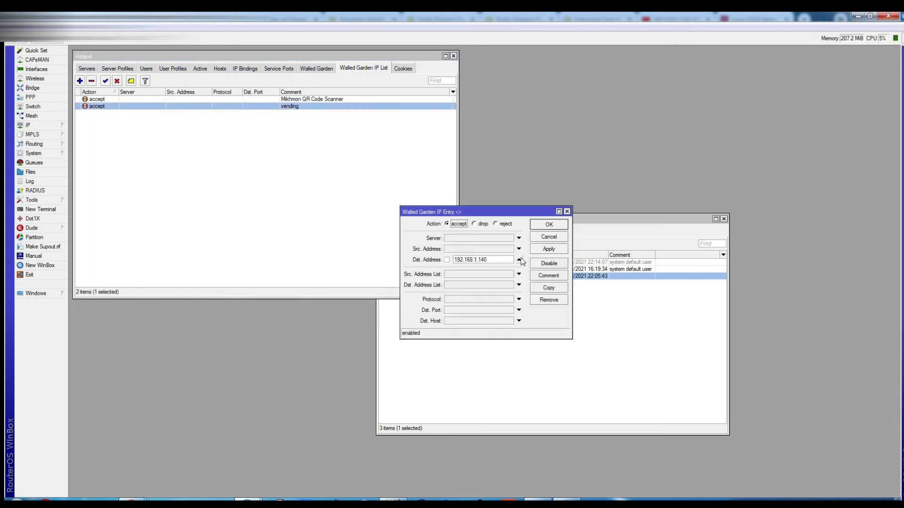
{"action": "left_click_drag", "start_coordinate": [504, 212], "coordinate": [251, 166]}
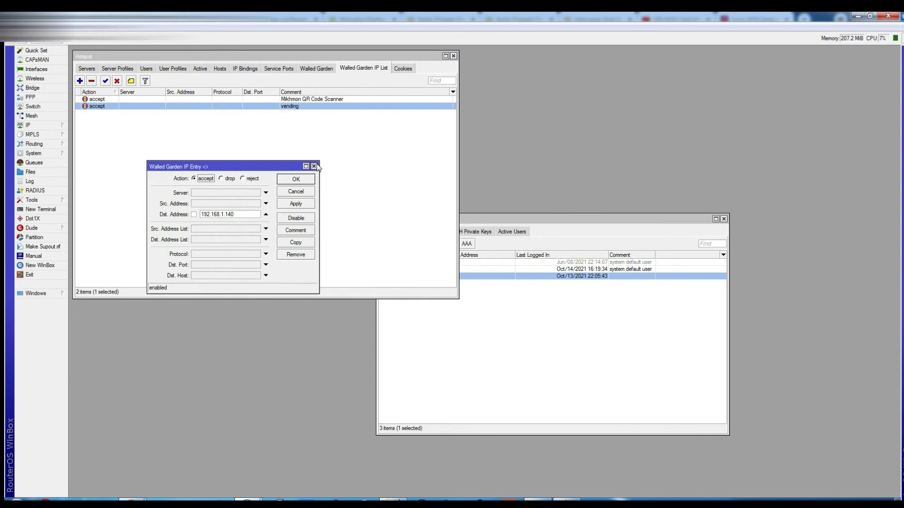
{"action": "left_click", "coordinate": [314, 166]}
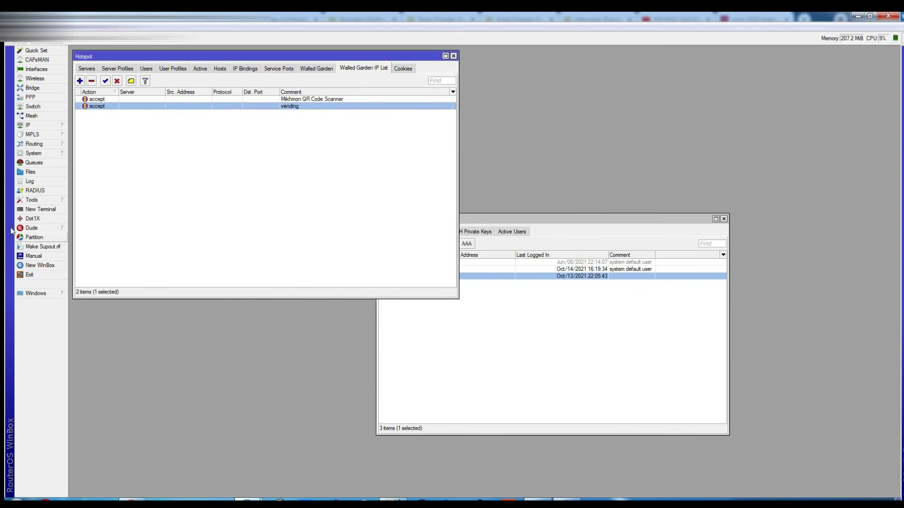
Step: Briefly open and close a router terminal, and select the vending entry in the Walled Garden IP List
{"action": "left_click", "coordinate": [41, 209]}
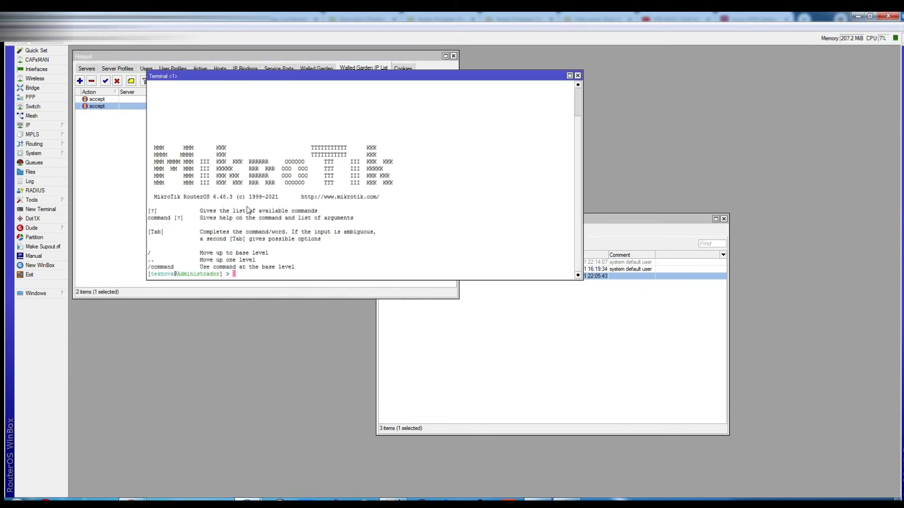
{"action": "left_click", "coordinate": [578, 76]}
{"action": "left_click", "coordinate": [215, 157]}
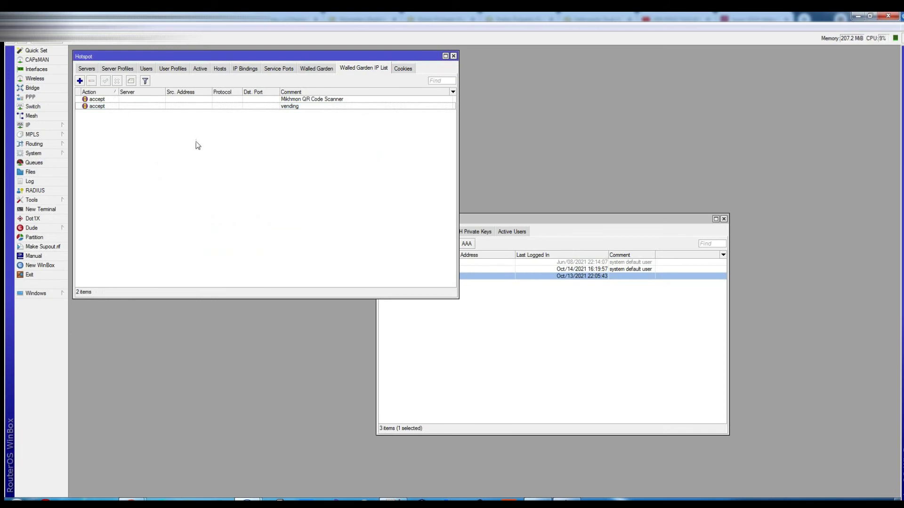
{"action": "left_click", "coordinate": [300, 107]}
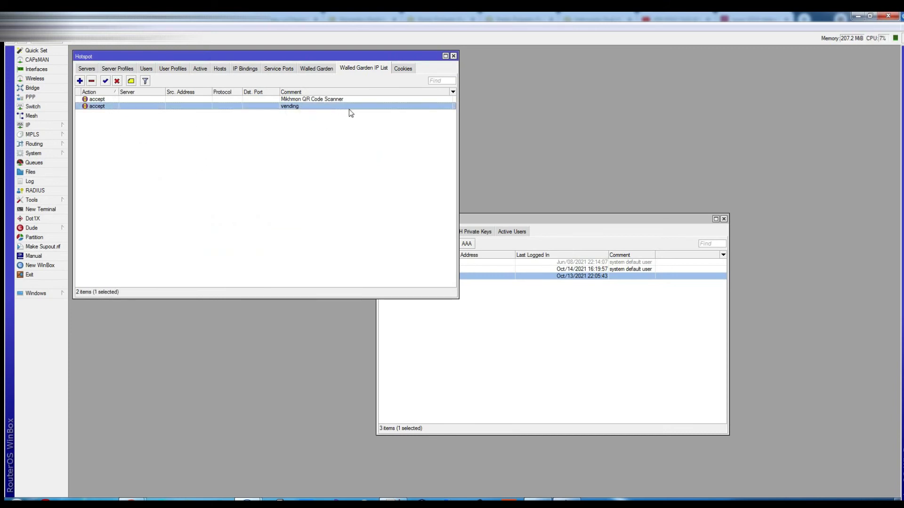
Step: Return to the README and highlight the scheduler and income script commands for the Mikrotik terminal in step 8
{"action": "left_click", "coordinate": [857, 16]}
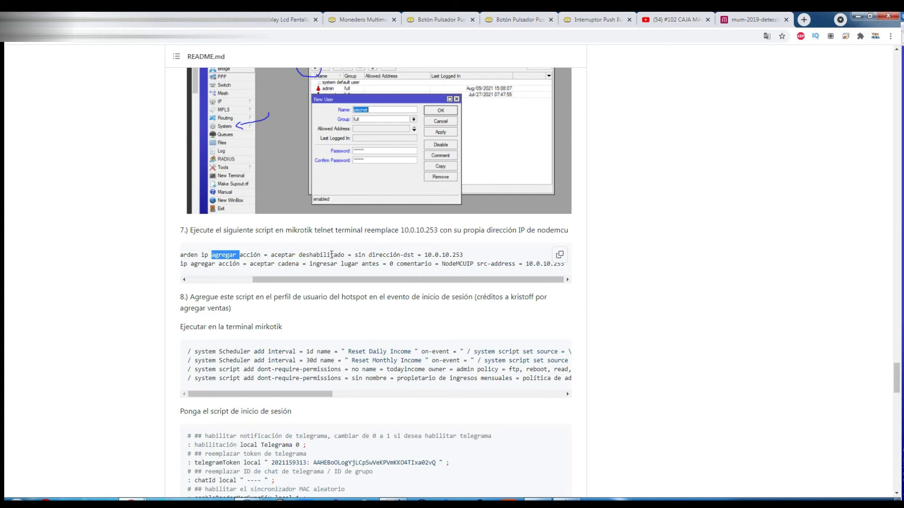
{"action": "left_click", "coordinate": [296, 314]}
{"action": "scroll", "coordinate": [283, 310], "scroll_direction": "down", "scroll_amount": 2}
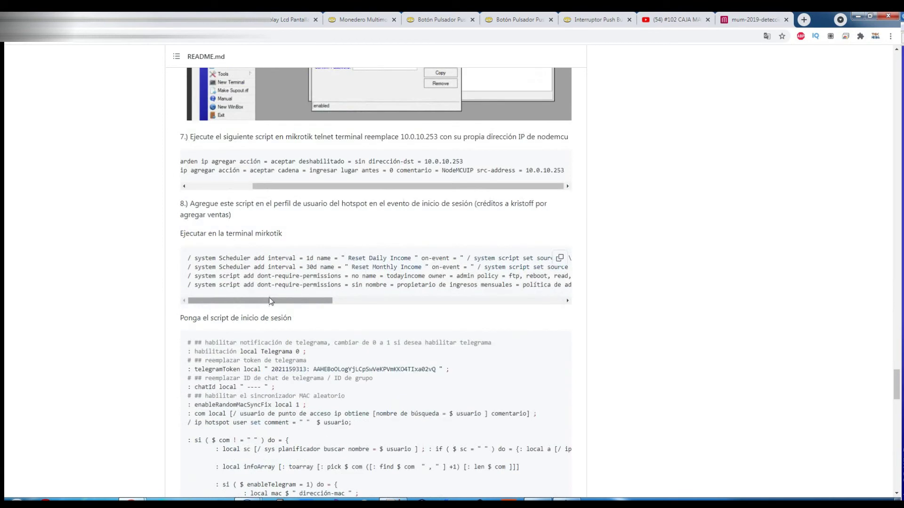
{"action": "left_click_drag", "start_coordinate": [254, 262], "coordinate": [542, 271]}
{"action": "left_click", "coordinate": [289, 285]}
{"action": "left_click_drag", "start_coordinate": [289, 286], "coordinate": [540, 259]}
{"action": "left_click", "coordinate": [540, 264]}
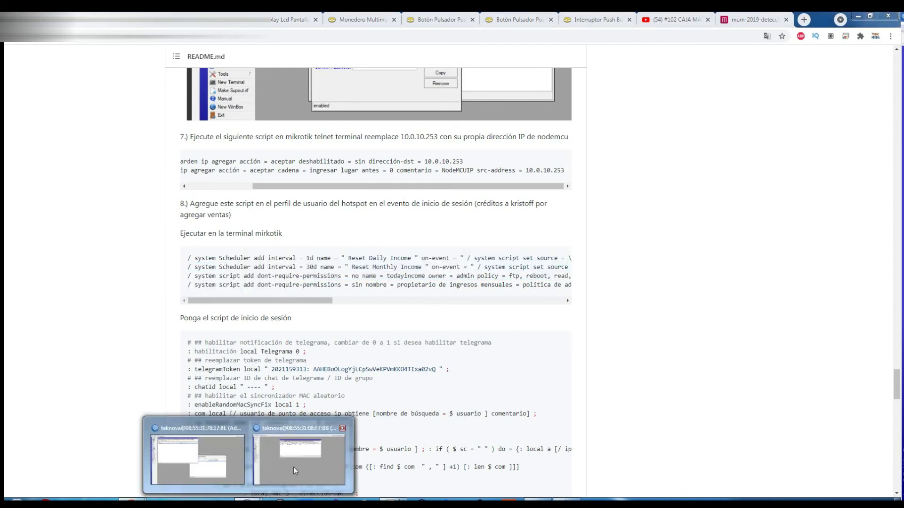
Step: Switch to WinBox, open a router terminal to show where the step 8 commands go, and close it
{"action": "left_click", "coordinate": [204, 474]}
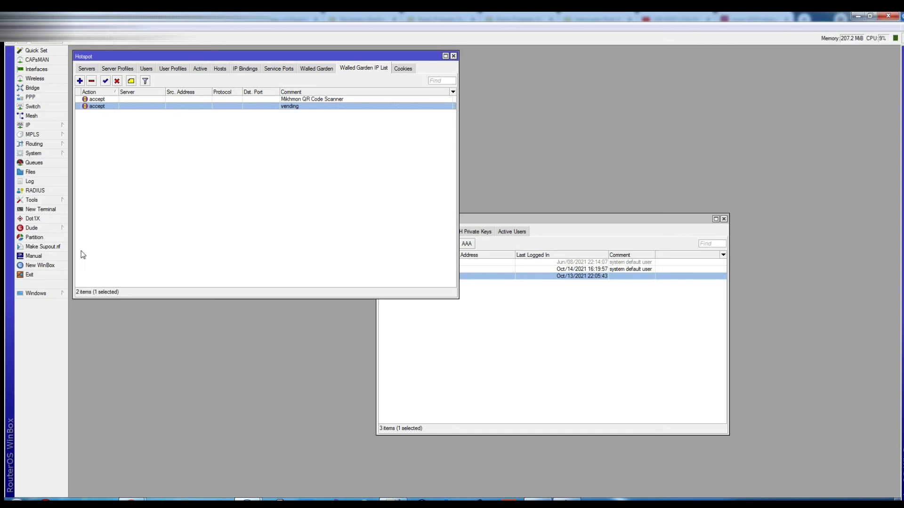
{"action": "left_click", "coordinate": [40, 209]}
{"action": "right_click", "coordinate": [290, 251]}
{"action": "left_click", "coordinate": [492, 195]}
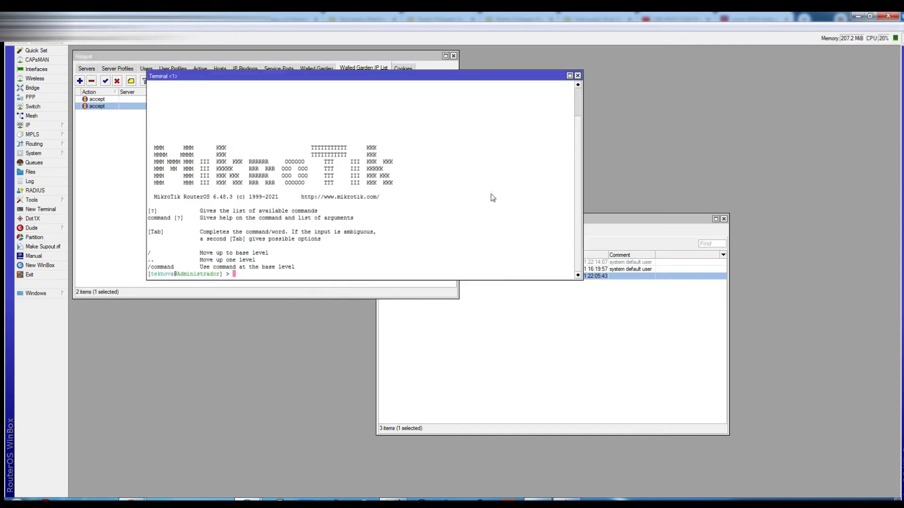
{"action": "left_click", "coordinate": [579, 76]}
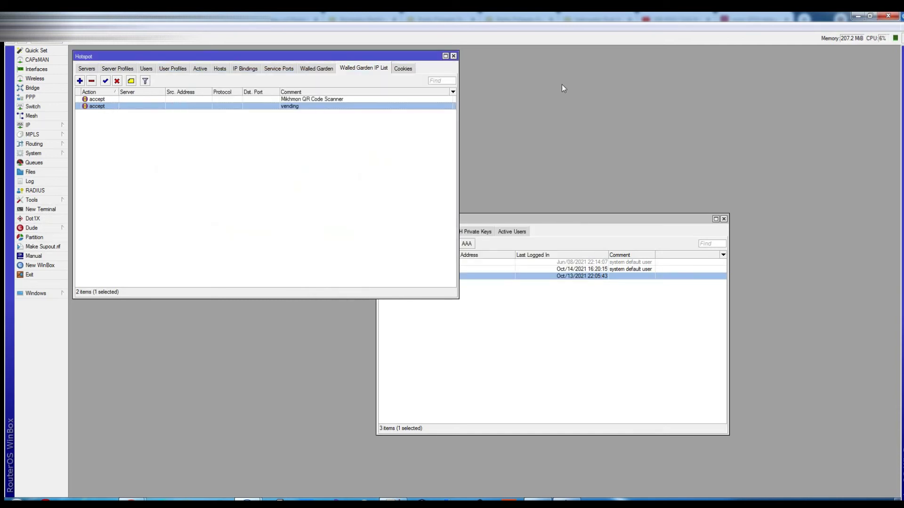
Step: Return to the README and review the hotspot login script in step 8 down to its end
{"action": "left_click", "coordinate": [853, 19]}
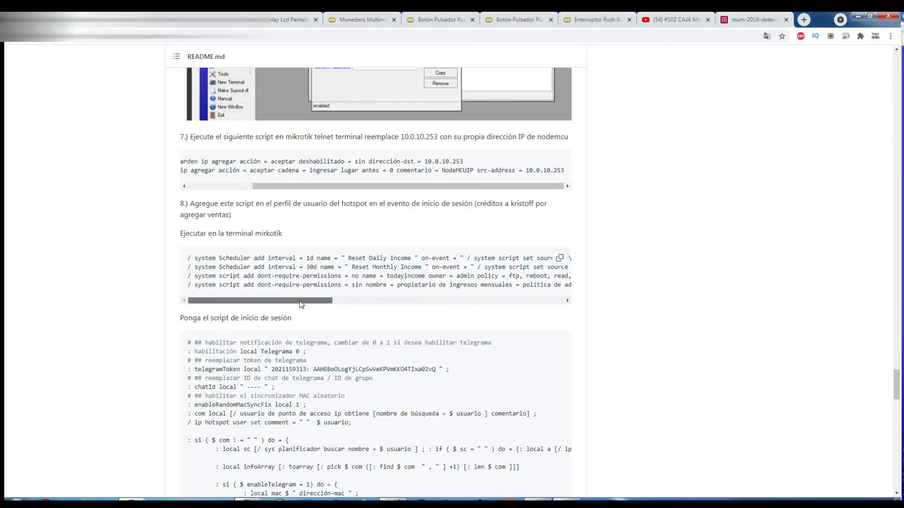
{"action": "scroll", "coordinate": [302, 304], "scroll_direction": "down", "scroll_amount": 4}
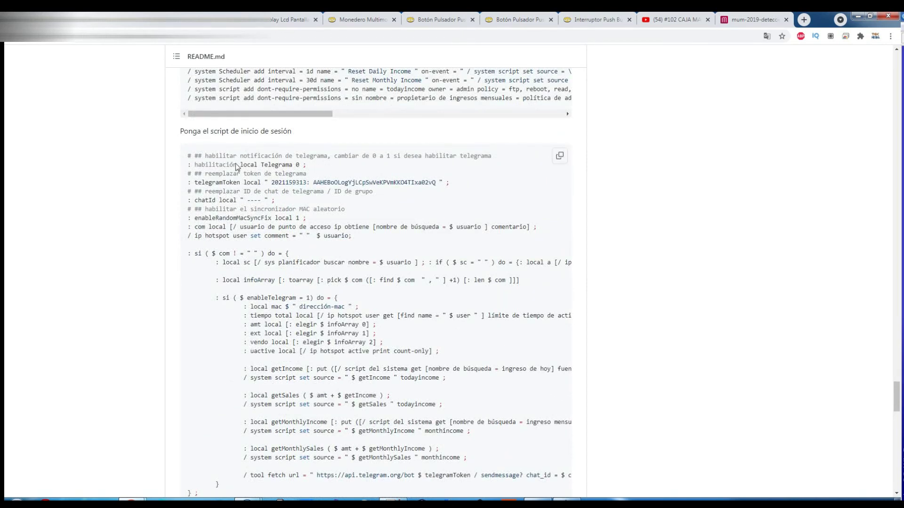
{"action": "left_click_drag", "start_coordinate": [220, 132], "coordinate": [233, 133]}
{"action": "scroll", "coordinate": [261, 248], "scroll_direction": "down", "scroll_amount": 3}
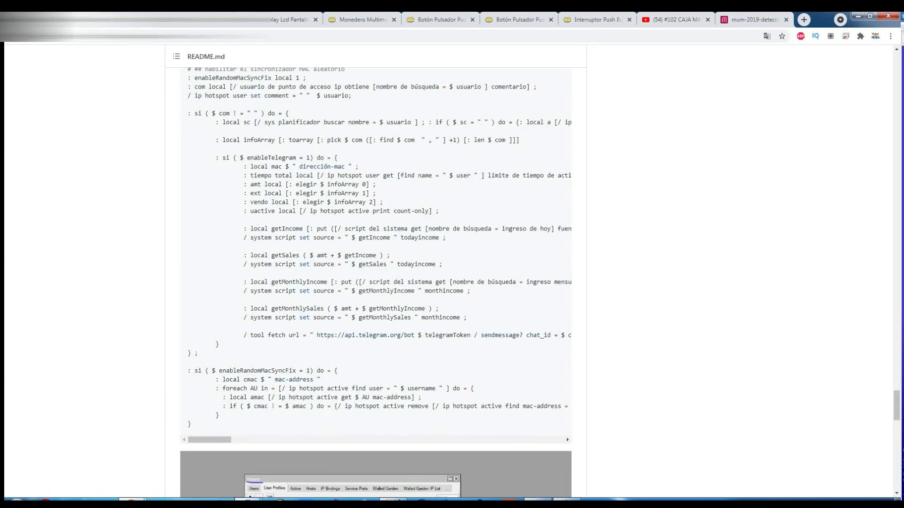
Step: Switch to WinBox and add a hotspot user profile named default, keeping its other settings
{"action": "mouse_move", "coordinate": [247, 503]}
{"action": "left_click", "coordinate": [202, 454]}
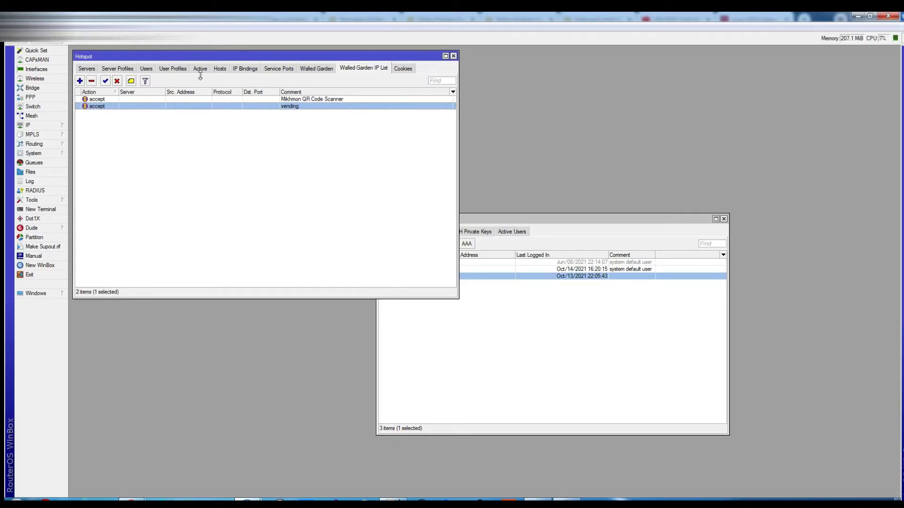
{"action": "left_click", "coordinate": [150, 69]}
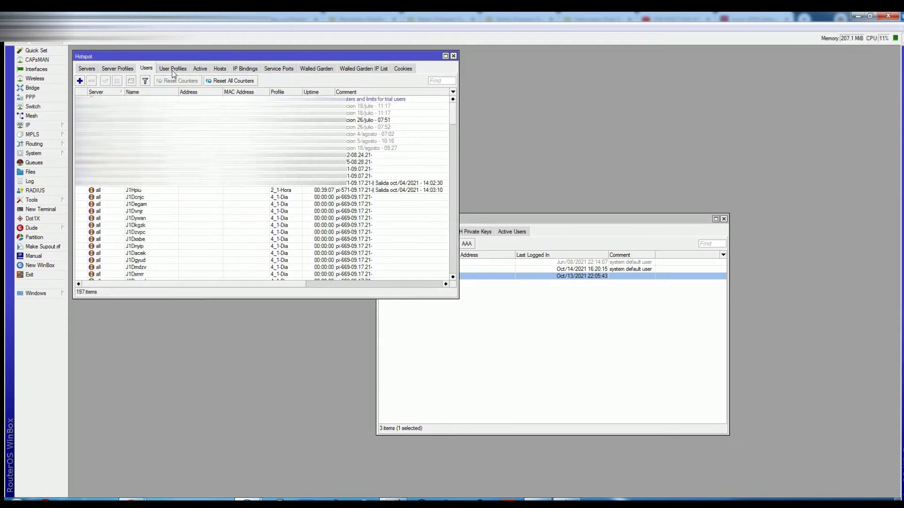
{"action": "left_click", "coordinate": [172, 69]}
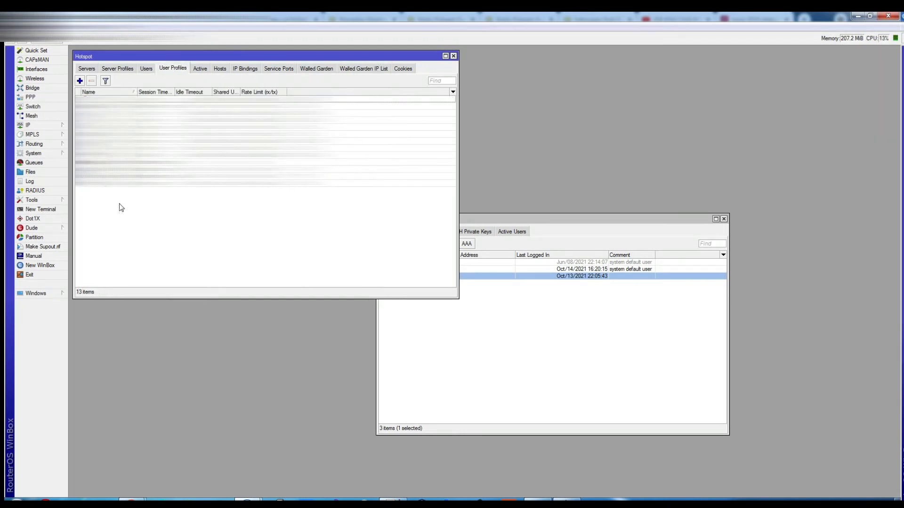
{"action": "left_click", "coordinate": [80, 81]}
{"action": "type", "text": "default"}
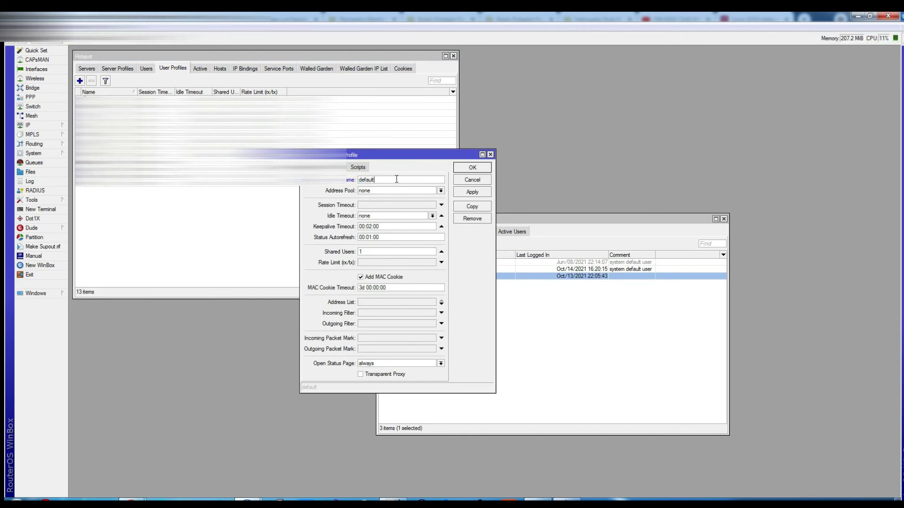
{"action": "key", "text": "Return"}
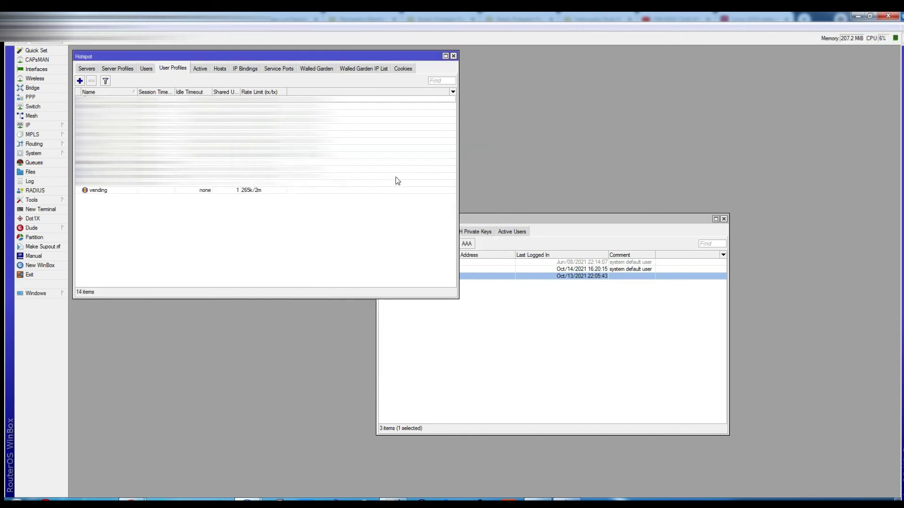
Step: Select the hotspot user profile directly above vending, and return to the login script in the README
{"action": "left_click", "coordinate": [237, 184]}
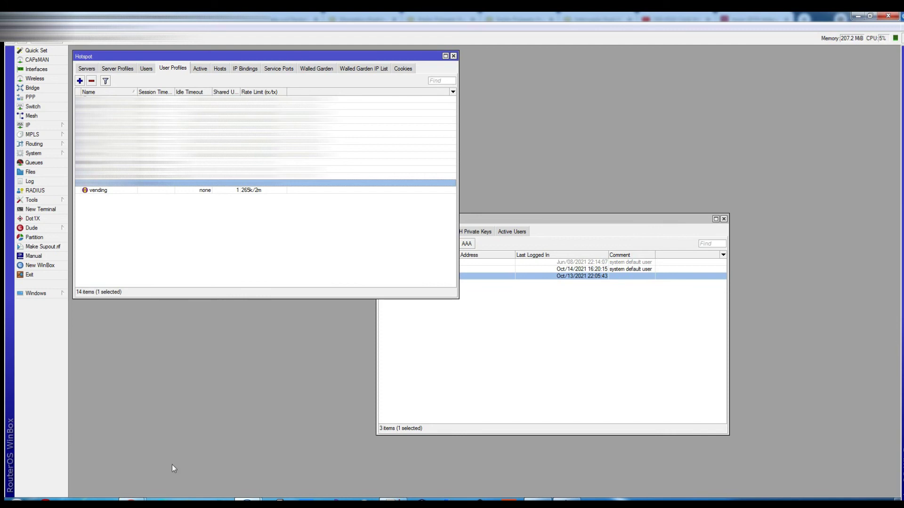
{"action": "mouse_move", "coordinate": [132, 502]}
{"action": "left_click", "coordinate": [195, 463]}
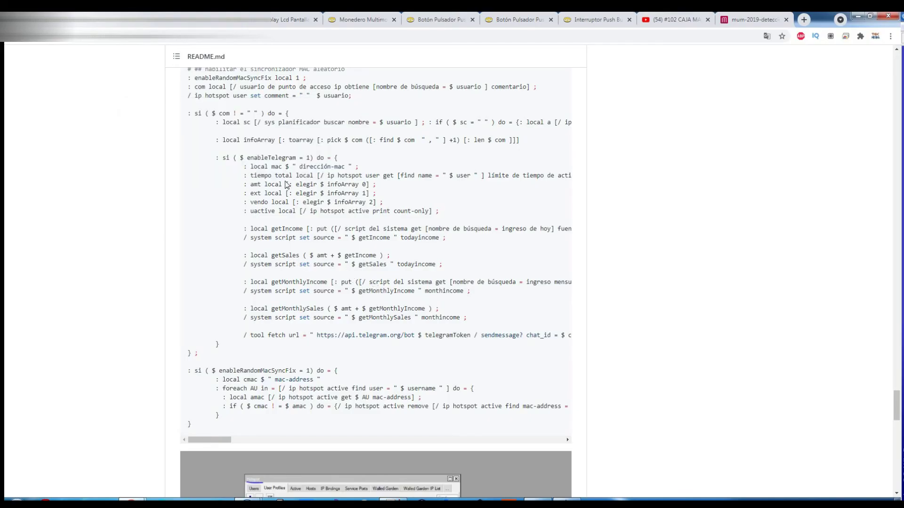
Step: Review the step 8 login script in the README and copy the whole script
{"action": "scroll", "coordinate": [286, 185], "scroll_direction": "up", "scroll_amount": 8}
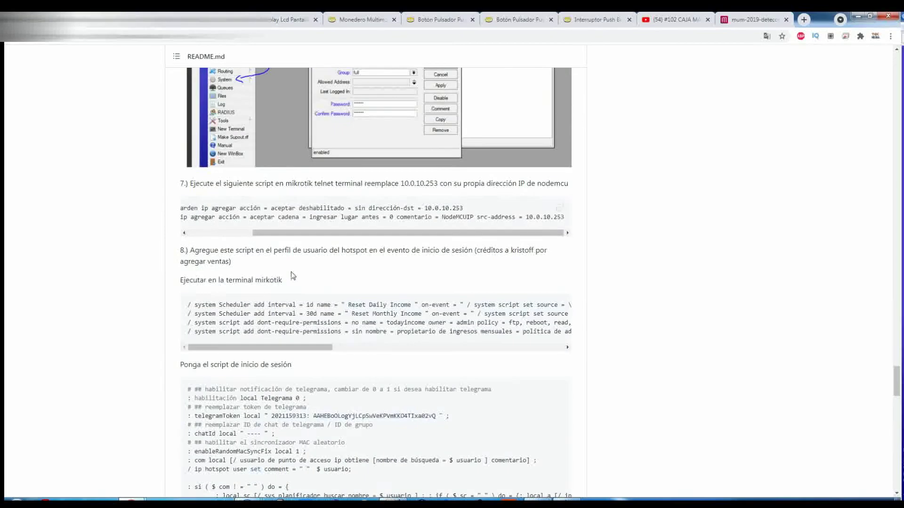
{"action": "scroll", "coordinate": [291, 301], "scroll_direction": "down", "scroll_amount": 9}
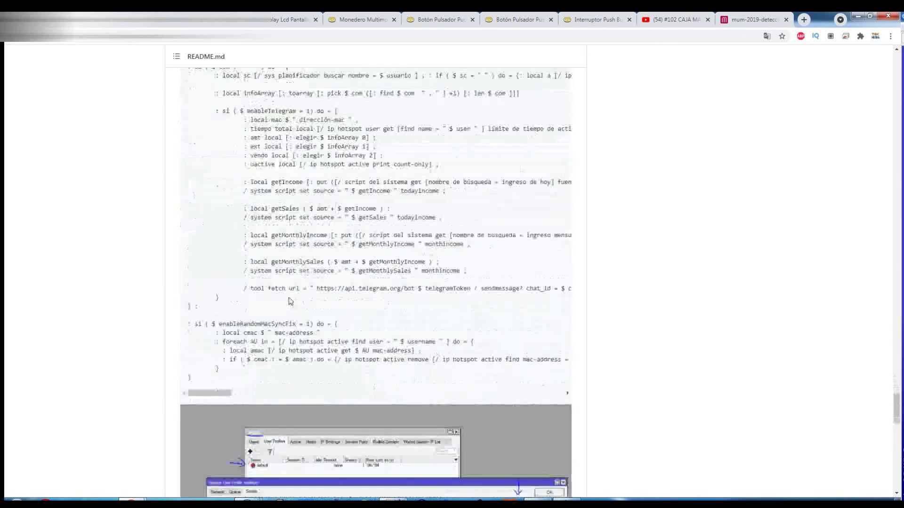
{"action": "scroll", "coordinate": [244, 360], "scroll_direction": "up", "scroll_amount": 7}
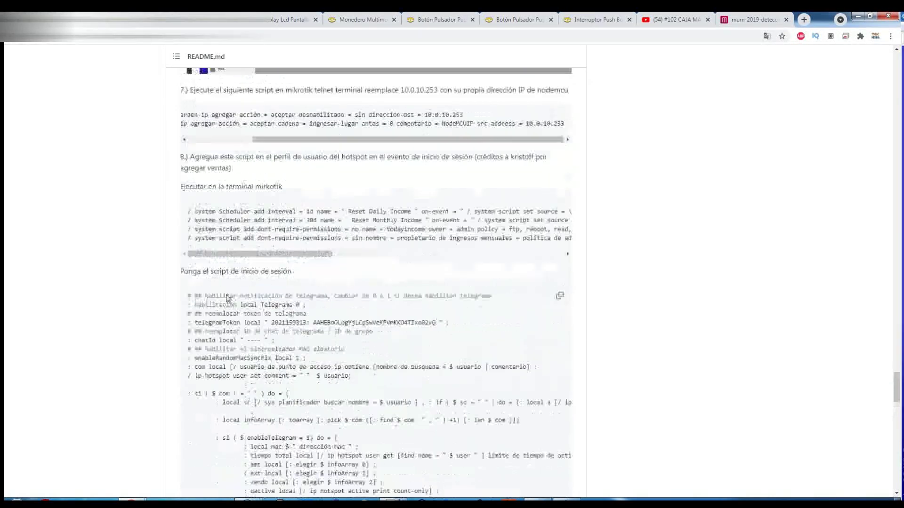
{"action": "scroll", "coordinate": [210, 302], "scroll_direction": "down", "scroll_amount": 3}
{"action": "scroll", "coordinate": [209, 303], "scroll_direction": "down", "scroll_amount": 3}
{"action": "scroll", "coordinate": [464, 196], "scroll_direction": "up", "scroll_amount": 2}
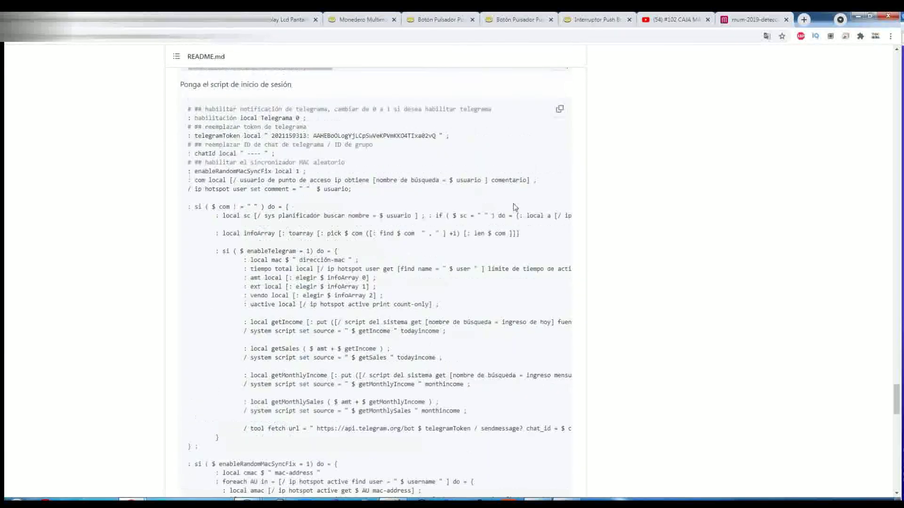
{"action": "left_click", "coordinate": [561, 111]}
{"action": "scroll", "coordinate": [445, 209], "scroll_direction": "down", "scroll_amount": 6}
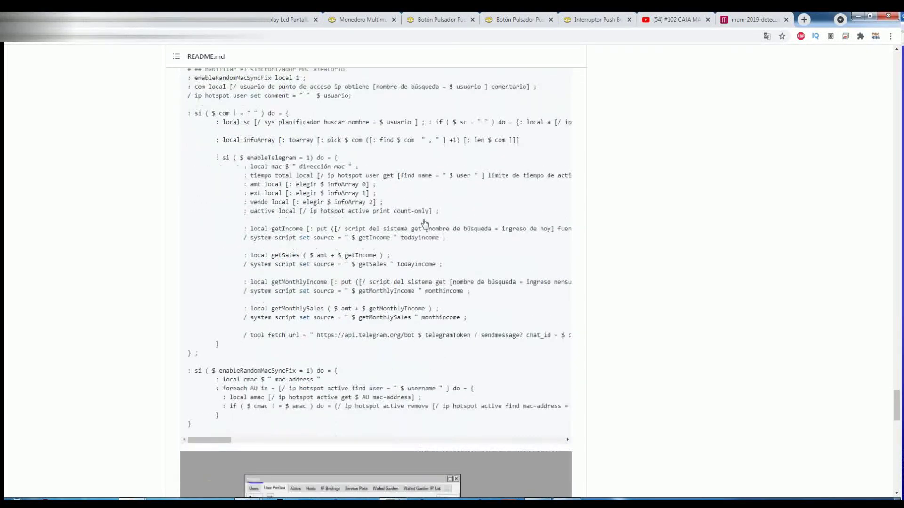
{"action": "scroll", "coordinate": [425, 208], "scroll_direction": "down", "scroll_amount": 1}
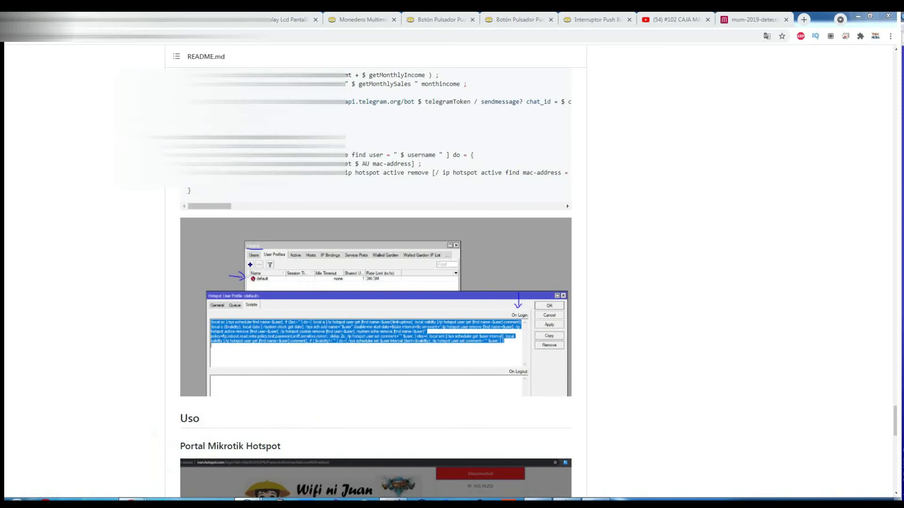
Step: Switch to WinBox and delete the hotspot user profile directly above vending
{"action": "left_click", "coordinate": [223, 421]}
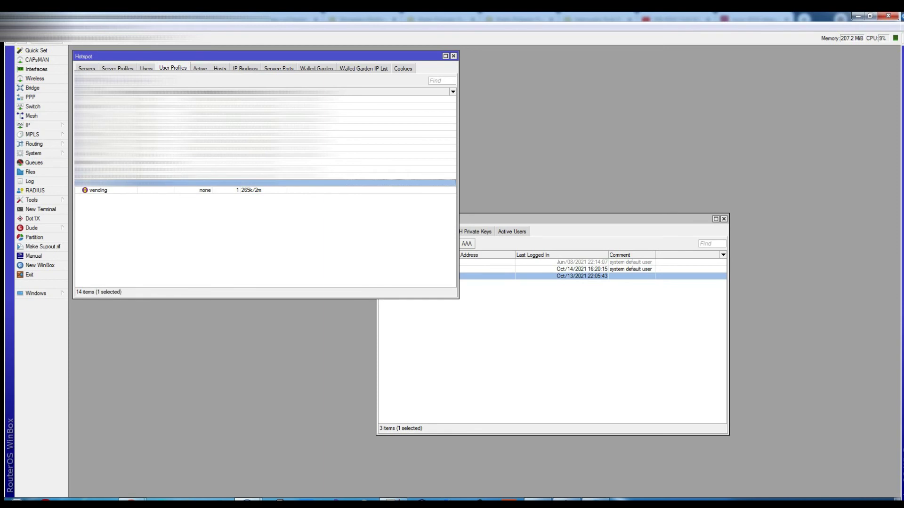
{"action": "key", "text": "Delete"}
Step: Open the vending user profile, examine its On Login script down to the random MAC fix, and close it without changes
{"action": "left_click", "coordinate": [97, 185]}
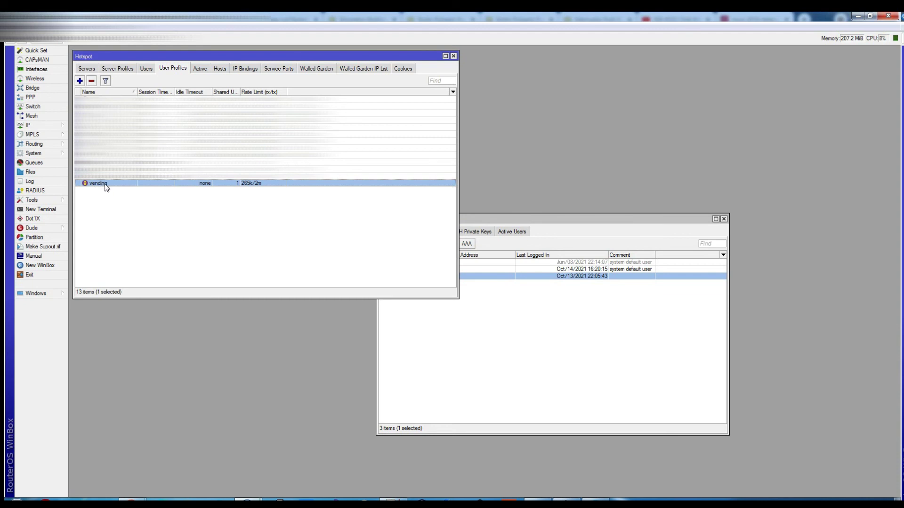
{"action": "double_click", "coordinate": [103, 183]}
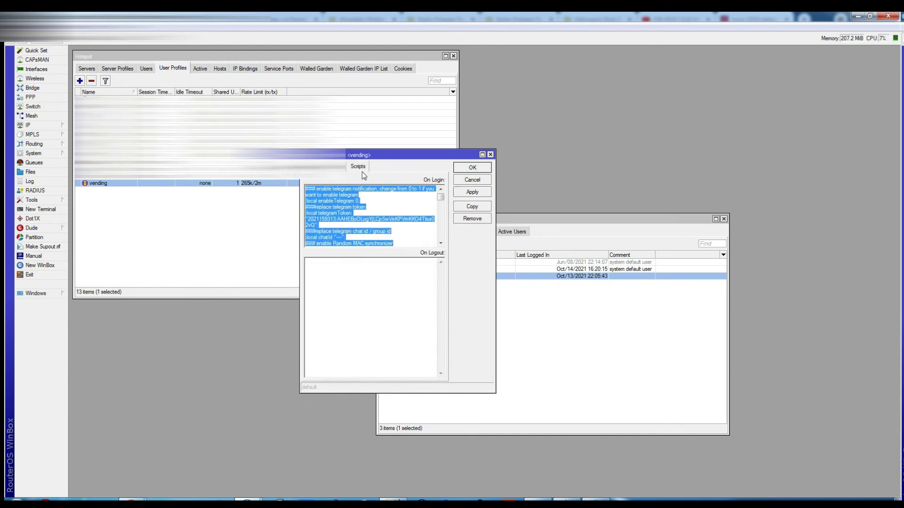
{"action": "left_click", "coordinate": [412, 209]}
{"action": "left_click_drag", "start_coordinate": [406, 239], "coordinate": [311, 189]}
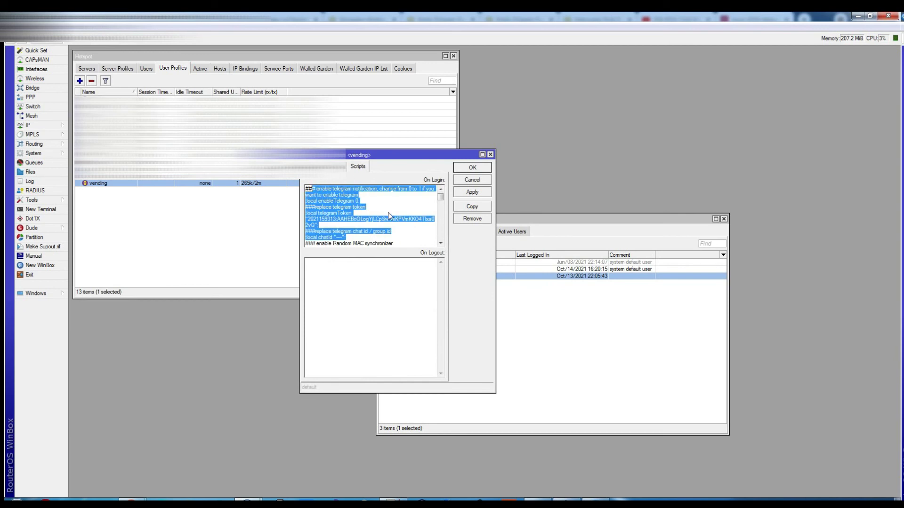
{"action": "scroll", "coordinate": [389, 216], "scroll_direction": "down", "scroll_amount": 10}
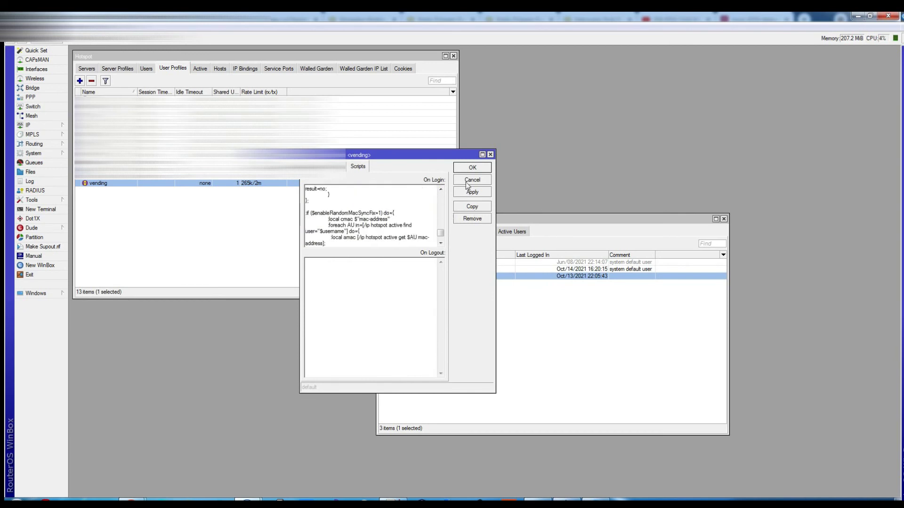
{"action": "left_click", "coordinate": [486, 180]}
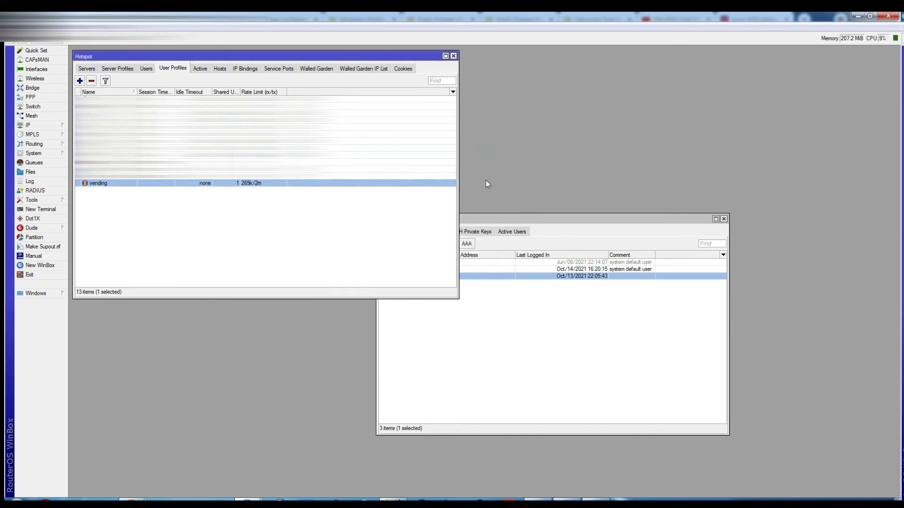
Step: Return to the README, open the System Configuration screenshot in section c full size, and examine its fields from Vendo Name to Admin Password
{"action": "left_click", "coordinate": [858, 16]}
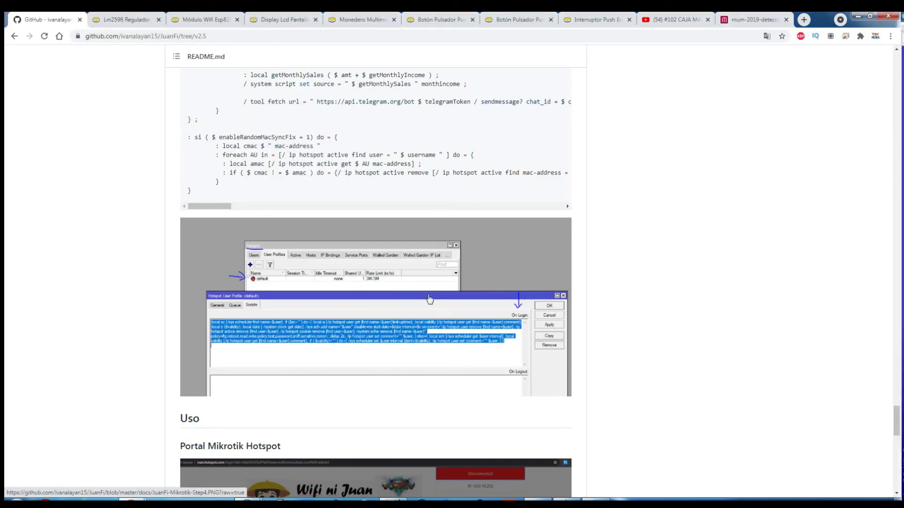
{"action": "scroll", "coordinate": [431, 304], "scroll_direction": "up", "scroll_amount": 4}
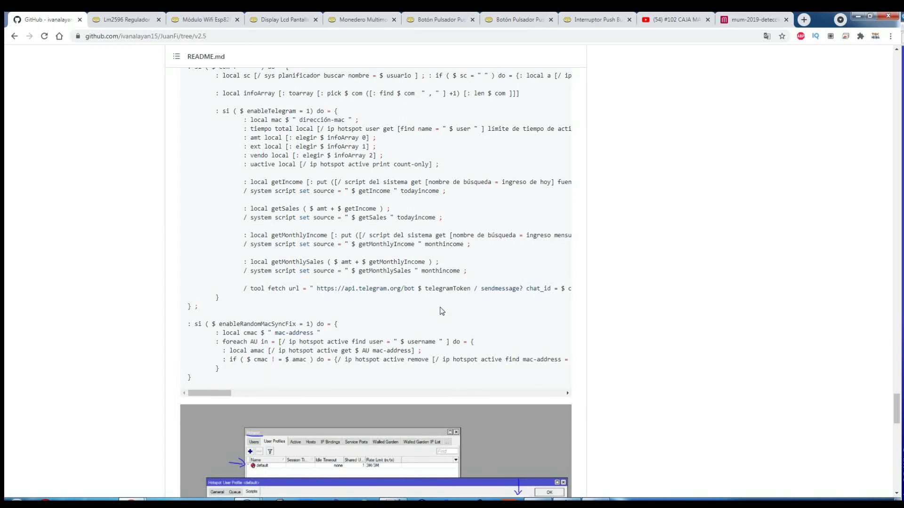
{"action": "scroll", "coordinate": [441, 311], "scroll_direction": "up", "scroll_amount": 20}
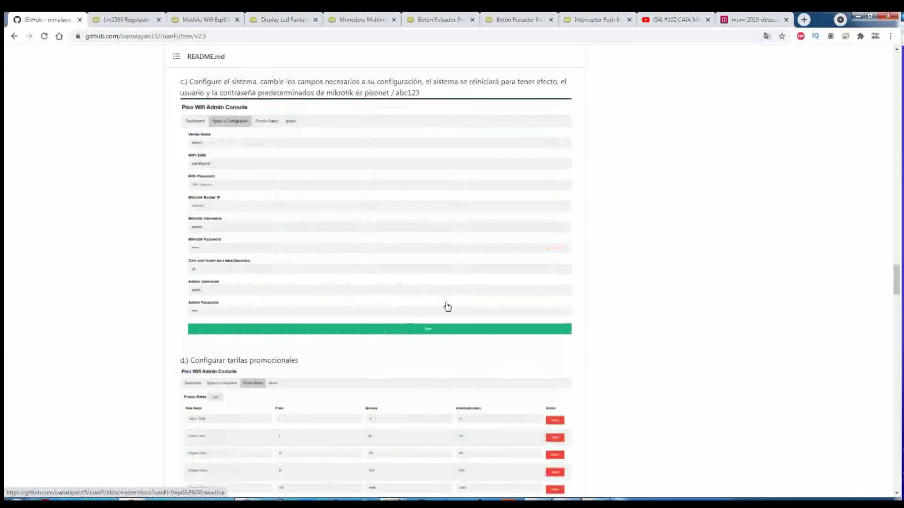
{"action": "scroll", "coordinate": [447, 307], "scroll_direction": "up", "scroll_amount": 2}
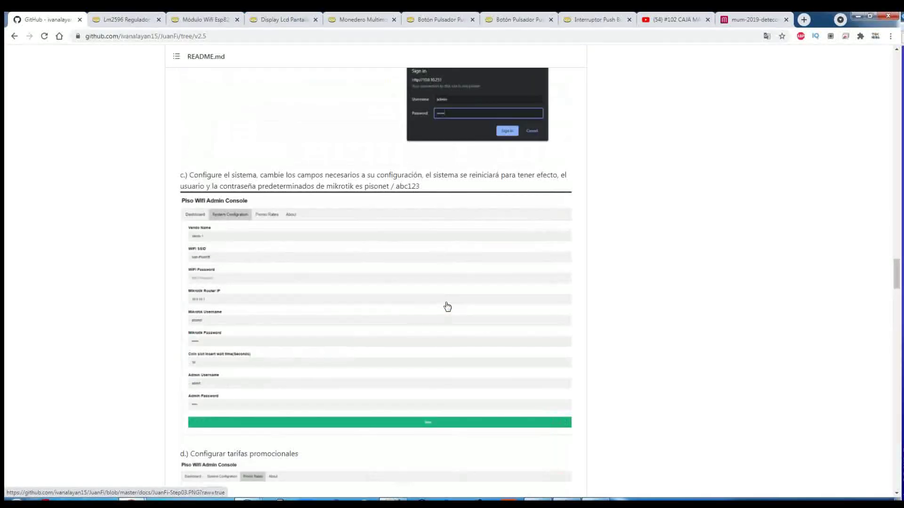
{"action": "left_click", "coordinate": [234, 296]}
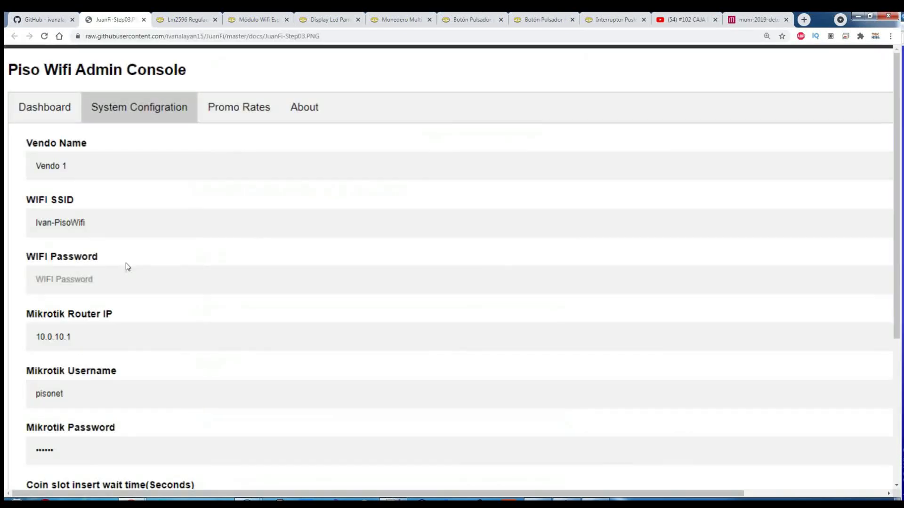
{"action": "scroll", "coordinate": [124, 263], "scroll_direction": "down", "scroll_amount": 5}
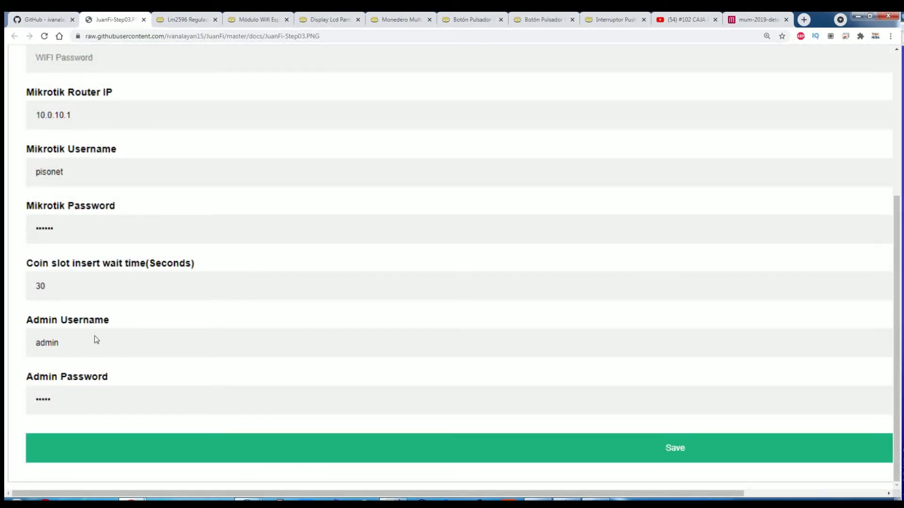
{"action": "scroll", "coordinate": [97, 340], "scroll_direction": "up", "scroll_amount": 5}
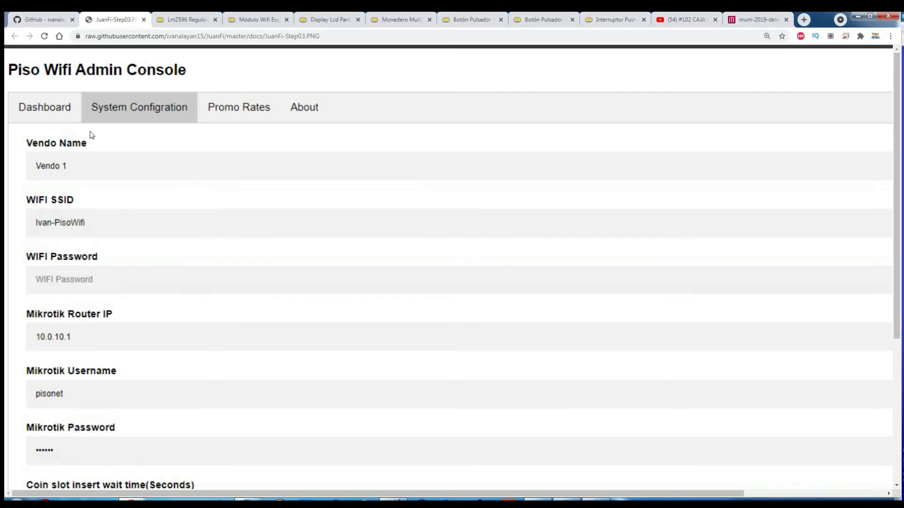
{"action": "scroll", "coordinate": [73, 287], "scroll_direction": "down", "scroll_amount": 5}
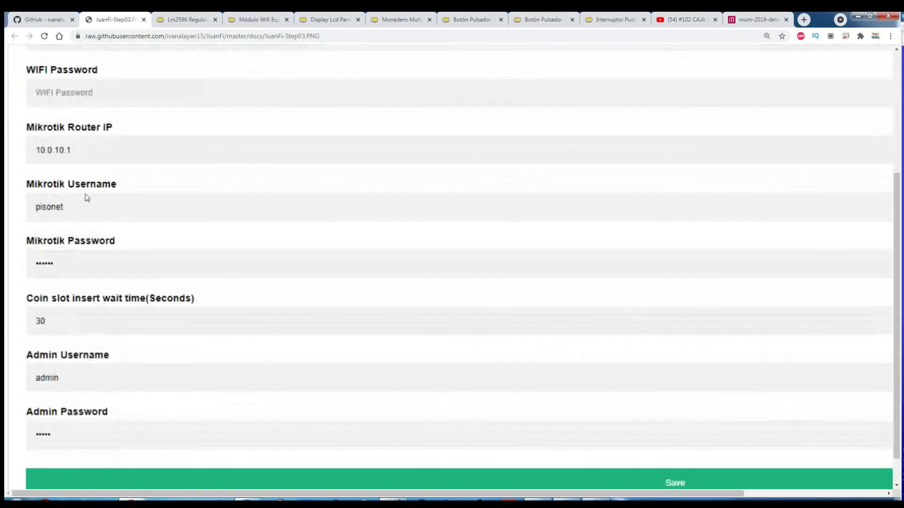
{"action": "scroll", "coordinate": [132, 269], "scroll_direction": "up", "scroll_amount": 5}
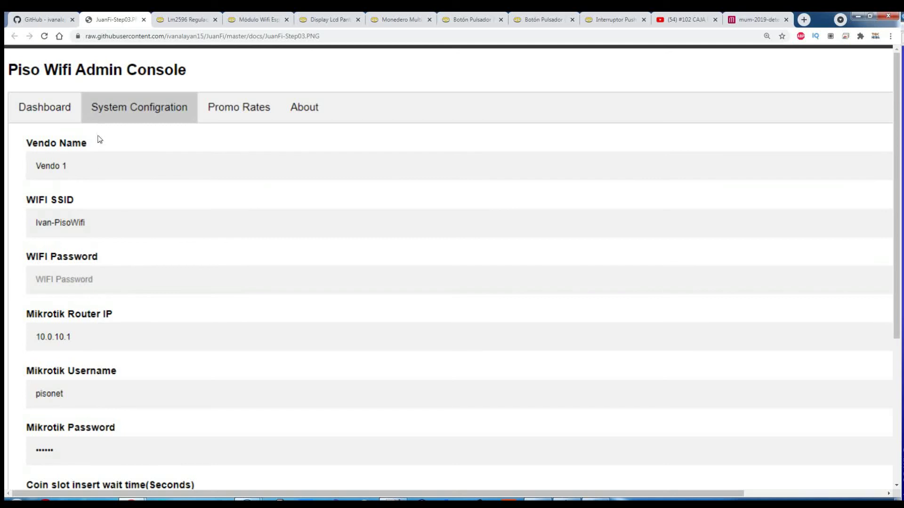
Step: Return to the README's promo rates section, bring up the WinBox session with the hotspot profiles, and go back to the README
{"action": "left_click", "coordinate": [64, 13]}
{"action": "scroll", "coordinate": [283, 279], "scroll_direction": "down", "scroll_amount": 5}
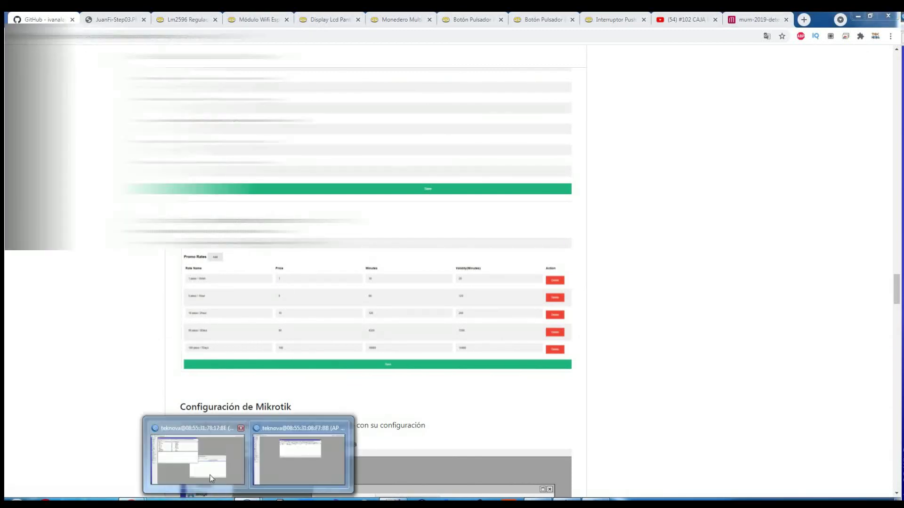
{"action": "left_click", "coordinate": [193, 450]}
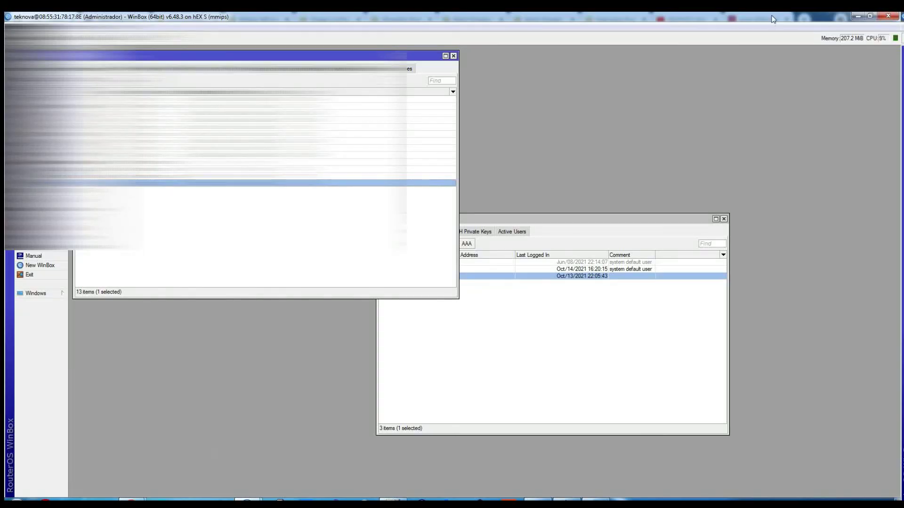
{"action": "left_click", "coordinate": [858, 16]}
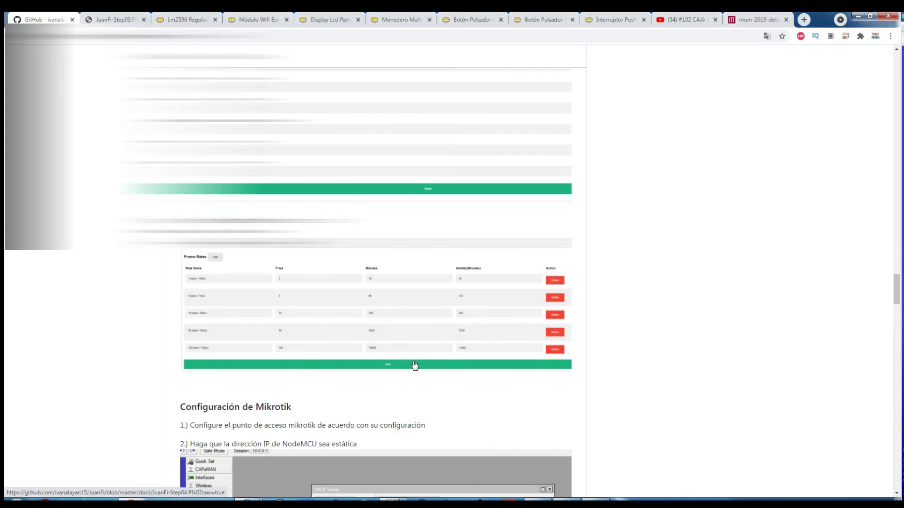
Step: Review the README from the Mikrotik configuration through the usage and licence sections, and return to the top of the repository page
{"action": "scroll", "coordinate": [410, 366], "scroll_direction": "down", "scroll_amount": 6}
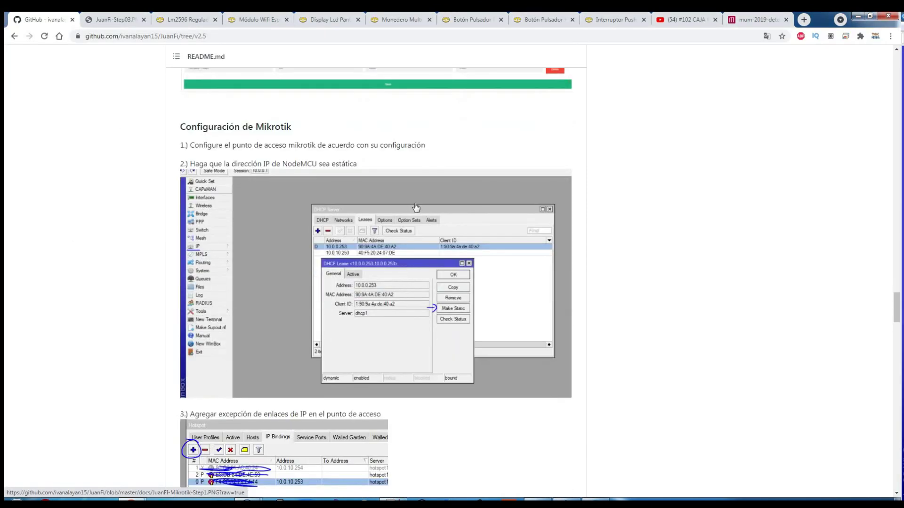
{"action": "scroll", "coordinate": [414, 210], "scroll_direction": "down", "scroll_amount": 14}
{"action": "scroll", "coordinate": [414, 209], "scroll_direction": "down", "scroll_amount": 20}
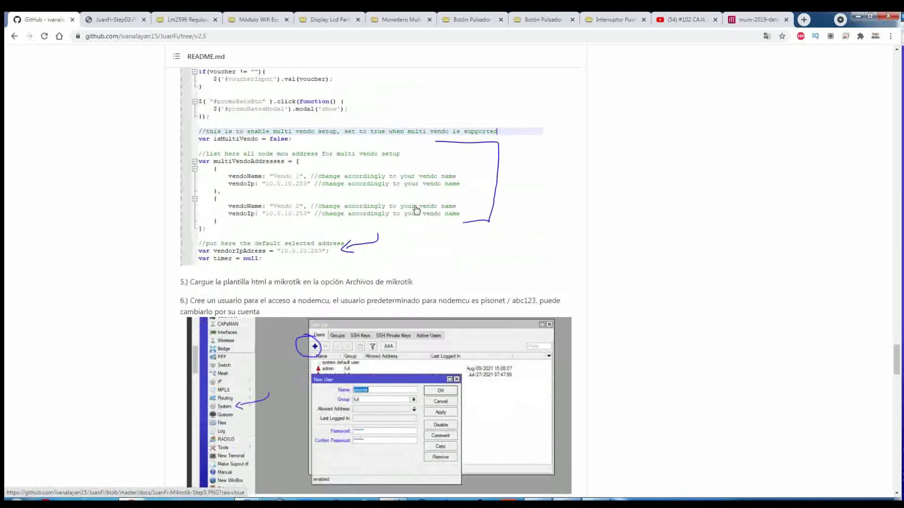
{"action": "scroll", "coordinate": [416, 209], "scroll_direction": "down", "scroll_amount": 6}
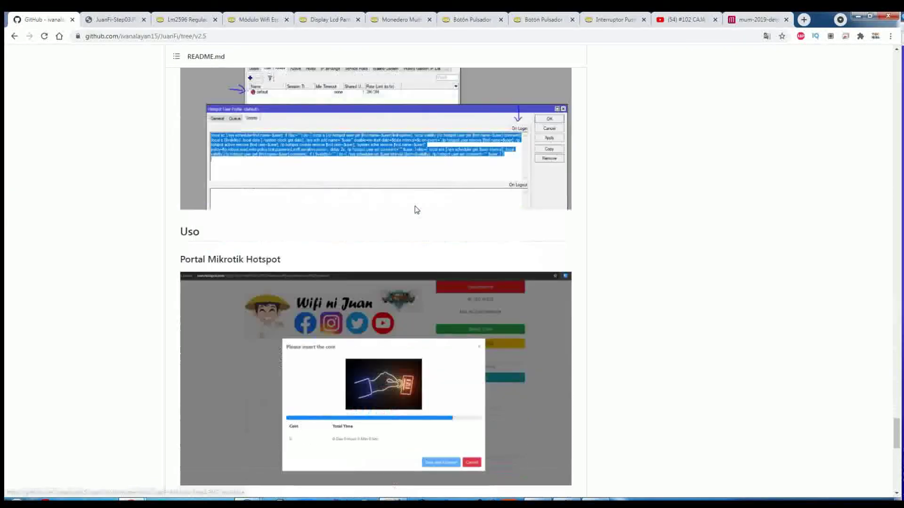
{"action": "scroll", "coordinate": [416, 209], "scroll_direction": "down", "scroll_amount": 4}
{"action": "scroll", "coordinate": [417, 211], "scroll_direction": "down", "scroll_amount": 1}
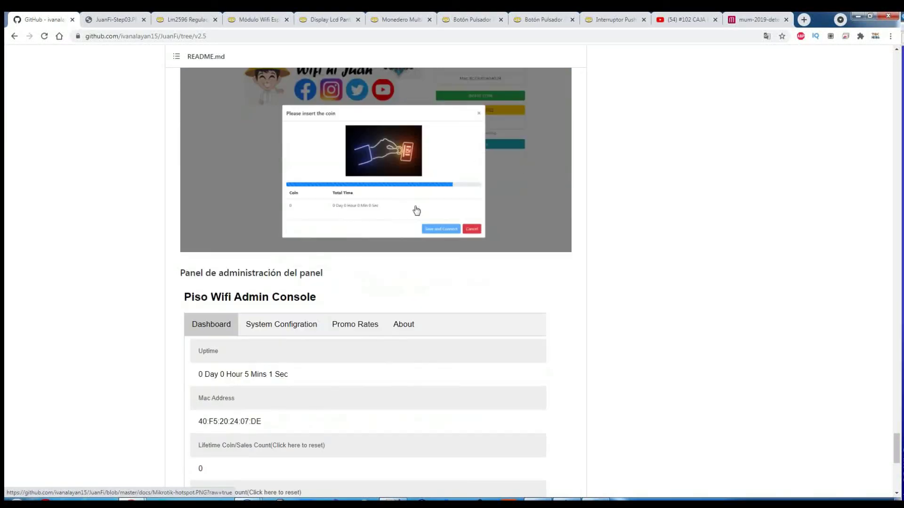
{"action": "scroll", "coordinate": [485, 220], "scroll_direction": "up", "scroll_amount": 3}
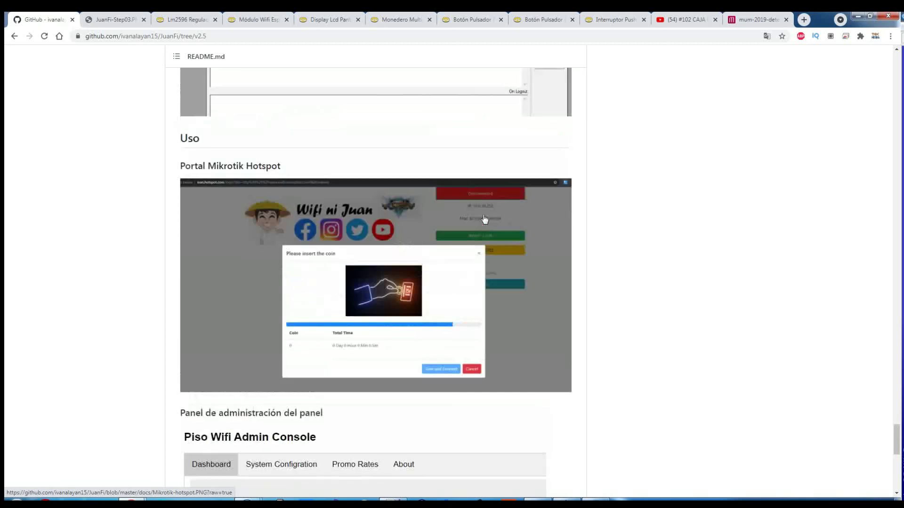
{"action": "scroll", "coordinate": [485, 220], "scroll_direction": "down", "scroll_amount": 11}
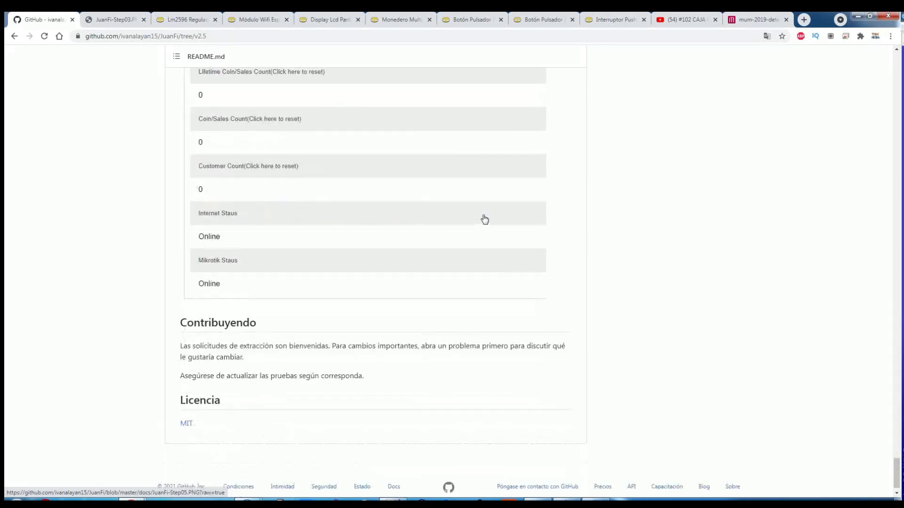
{"action": "scroll", "coordinate": [485, 219], "scroll_direction": "up", "scroll_amount": 20}
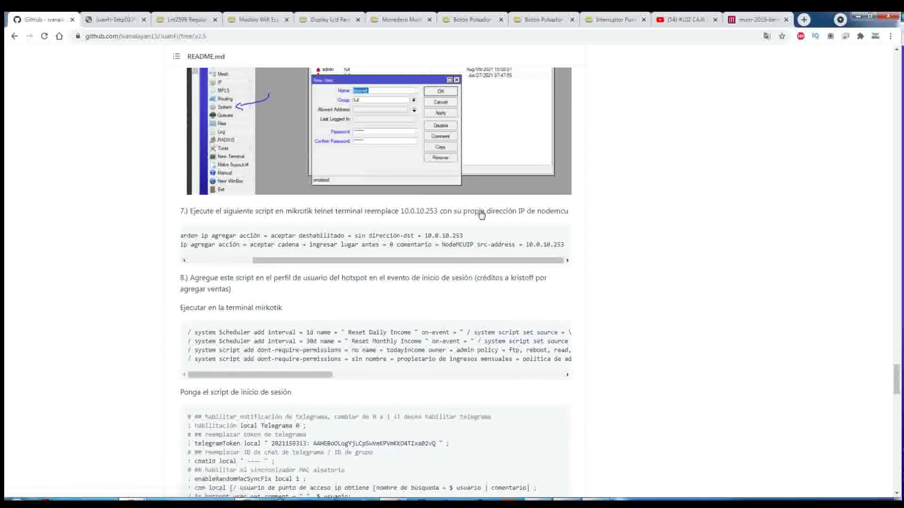
{"action": "scroll", "coordinate": [481, 214], "scroll_direction": "up", "scroll_amount": 20}
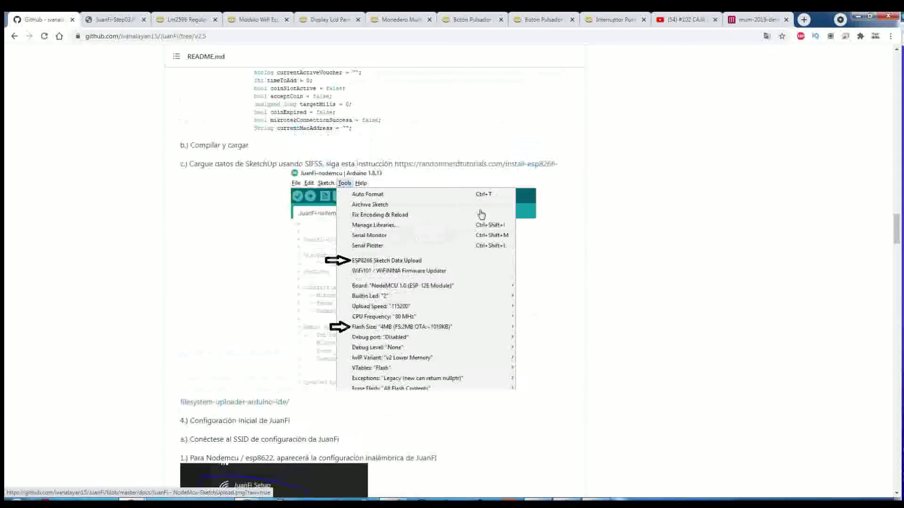
{"action": "scroll", "coordinate": [481, 214], "scroll_direction": "up", "scroll_amount": 20}
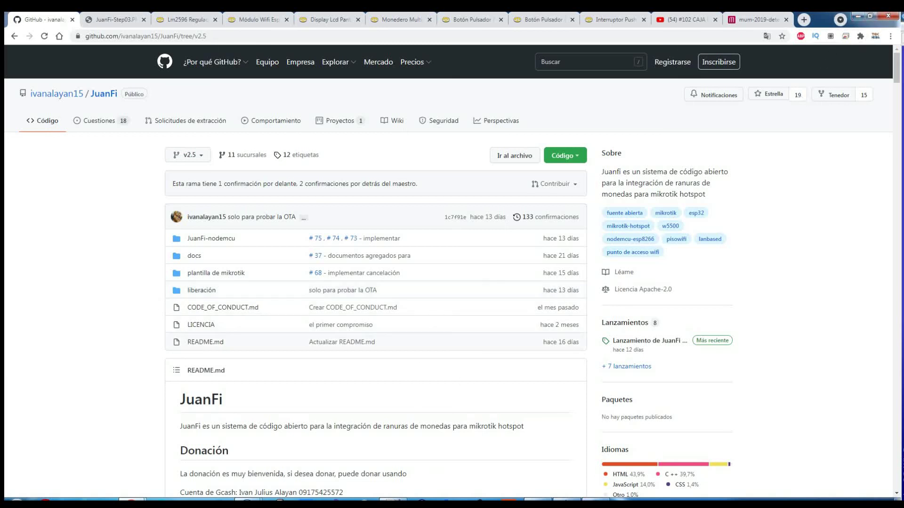
Step: Switch to WinBox and close the open hotspot and router user list windows
{"action": "left_click", "coordinate": [303, 452]}
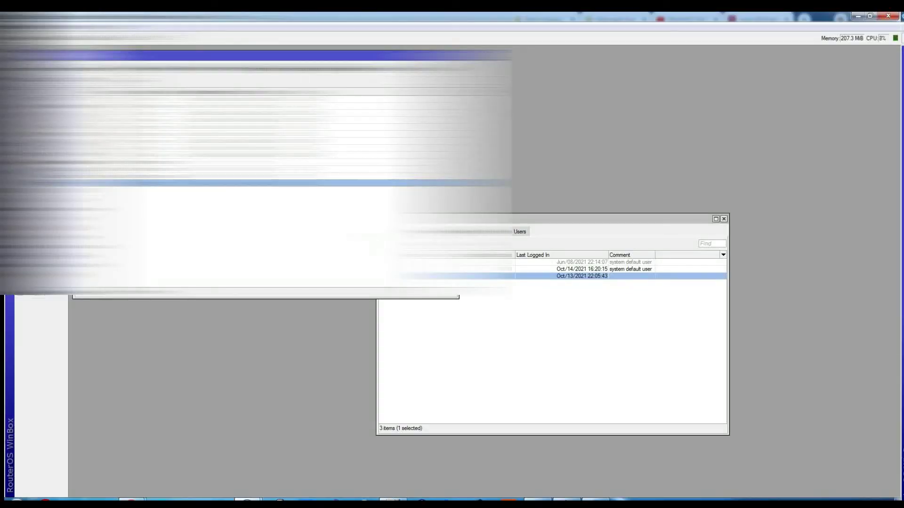
{"action": "left_click", "coordinate": [723, 219]}
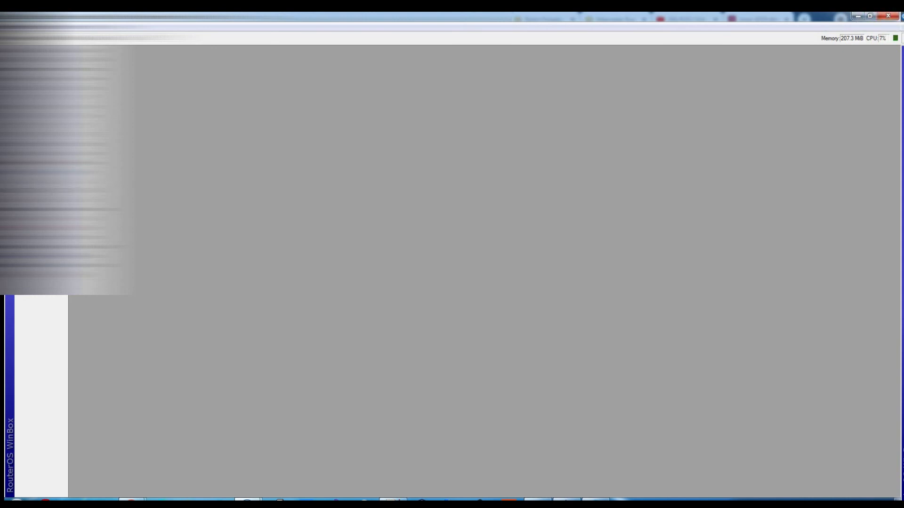
Step: Switch from WinBox to the browser window showing the JuanFi v2.5 README
{"action": "mouse_move", "coordinate": [132, 500]}
{"action": "left_click", "coordinate": [185, 459]}
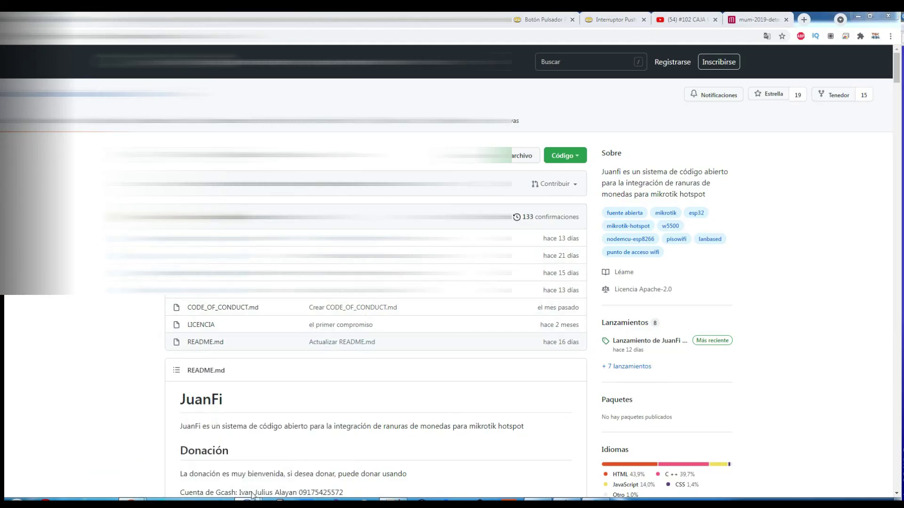
{"action": "mouse_move", "coordinate": [251, 500]}
{"action": "left_click", "coordinate": [163, 464]}
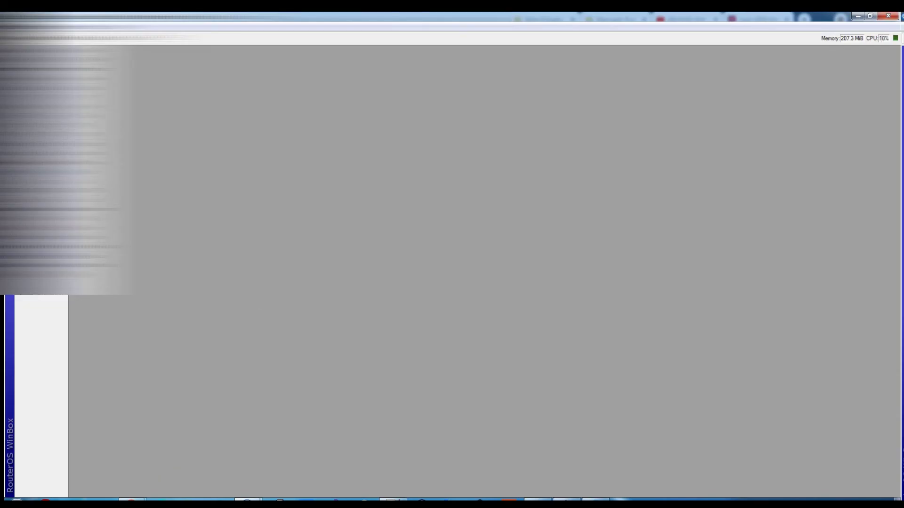
{"action": "mouse_move", "coordinate": [132, 500]}
{"action": "left_click", "coordinate": [95, 459]}
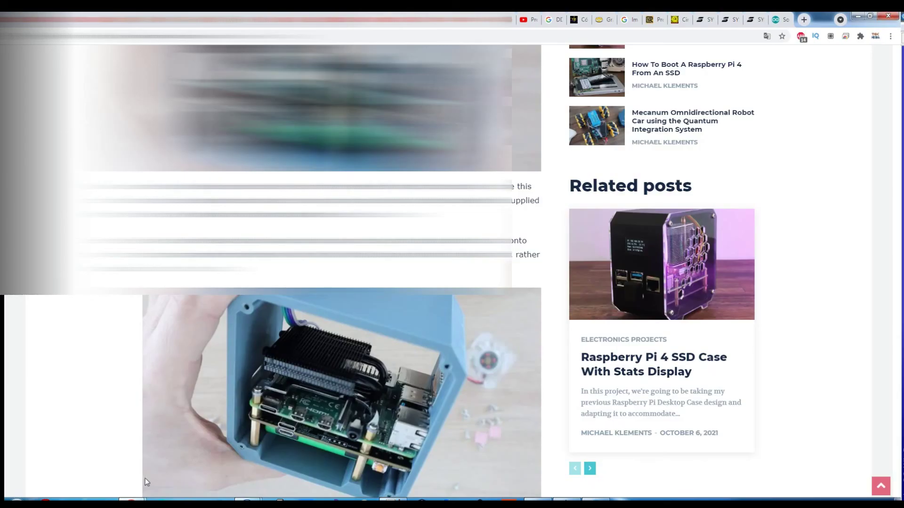
{"action": "left_click", "coordinate": [158, 457]}
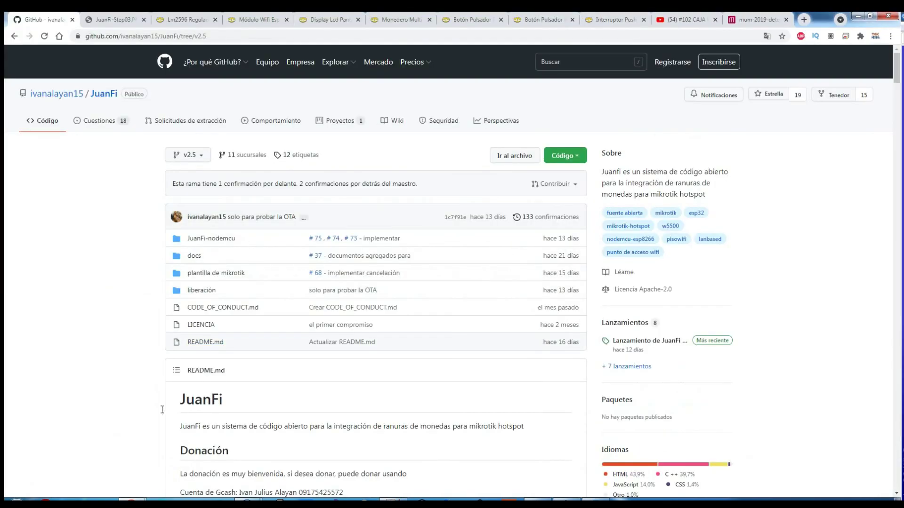
Step: Review the README's initial JuanFi configuration, from connecting to the setup SSID through the admin login to the promo rates section
{"action": "scroll", "coordinate": [249, 315], "scroll_direction": "down", "scroll_amount": 20}
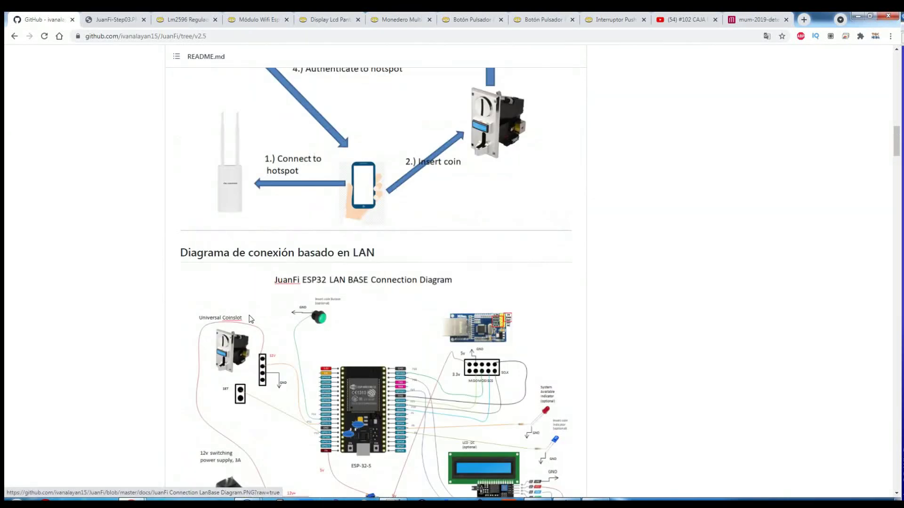
{"action": "scroll", "coordinate": [249, 320], "scroll_direction": "down", "scroll_amount": 20}
{"action": "scroll", "coordinate": [245, 309], "scroll_direction": "up", "scroll_amount": 6}
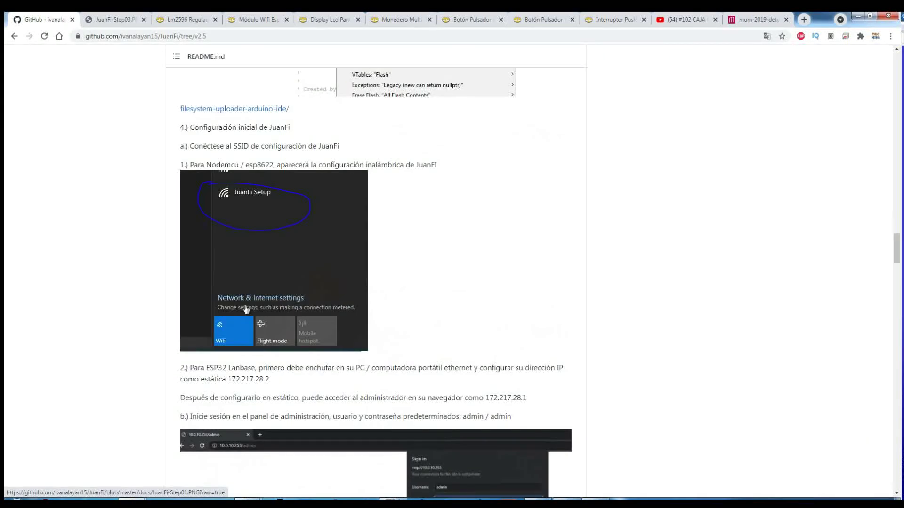
{"action": "scroll", "coordinate": [317, 292], "scroll_direction": "down", "scroll_amount": 7}
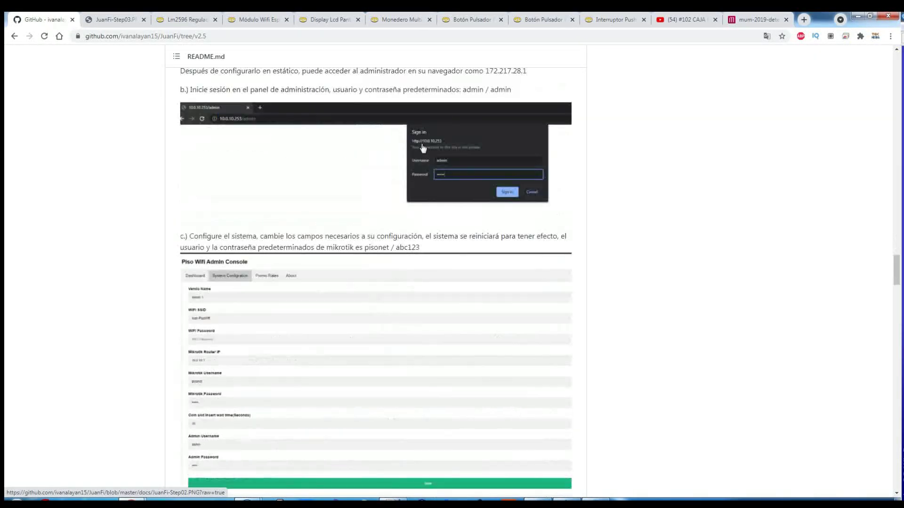
{"action": "scroll", "coordinate": [423, 201], "scroll_direction": "down", "scroll_amount": 2}
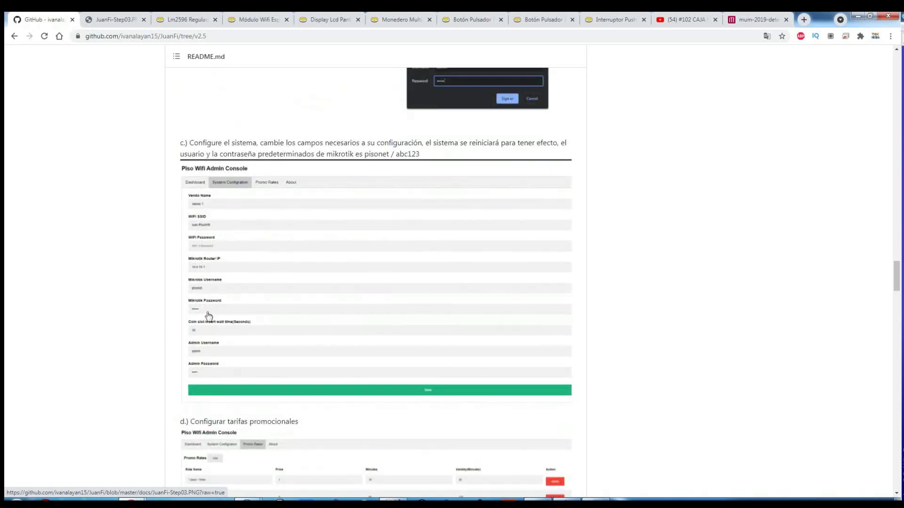
{"action": "scroll", "coordinate": [210, 264], "scroll_direction": "down", "scroll_amount": 2}
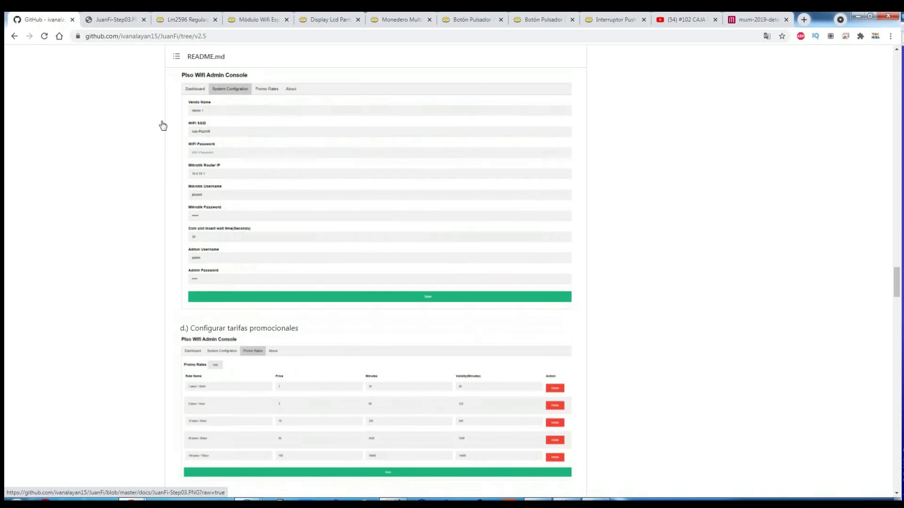
Step: Open the System Configuration screenshot full size, examine its fields from Vendo Name to Admin Username, and return to the README
{"action": "left_click", "coordinate": [250, 156]}
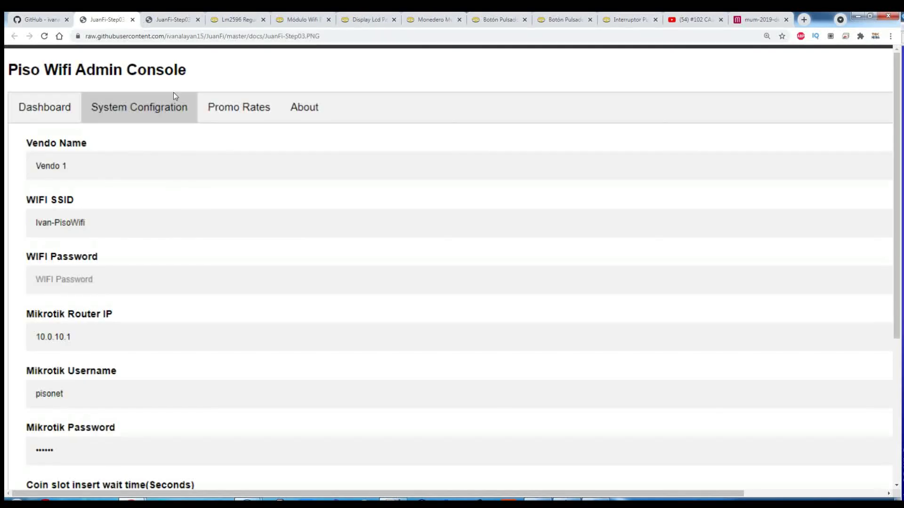
{"action": "scroll", "coordinate": [54, 272], "scroll_direction": "down", "scroll_amount": 2}
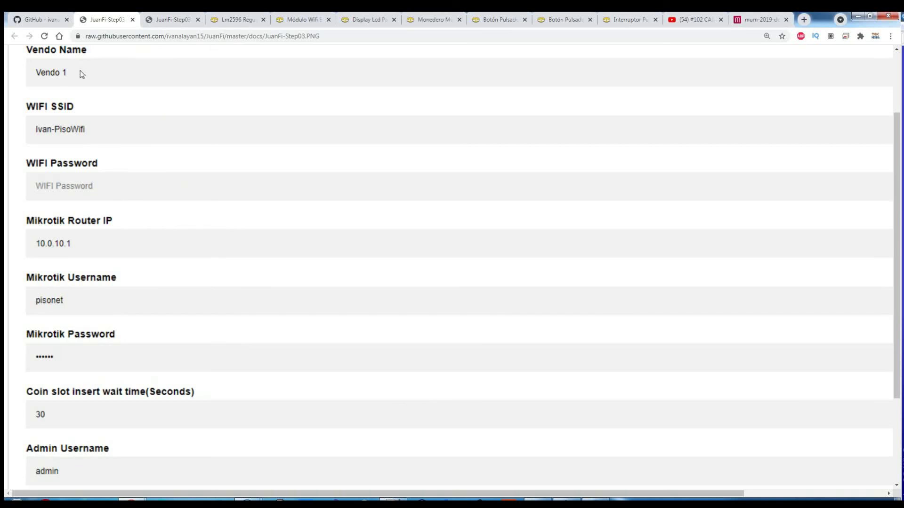
{"action": "left_click", "coordinate": [35, 18]}
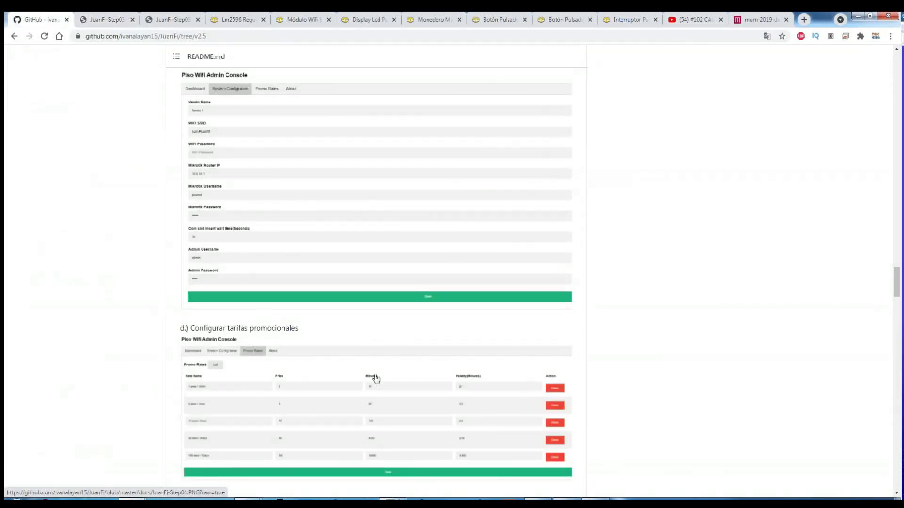
Step: Switch to WinBox, highlight the vending machine's entry among the DHCP server leases, and close the DHCP Server window
{"action": "mouse_move", "coordinate": [248, 503]}
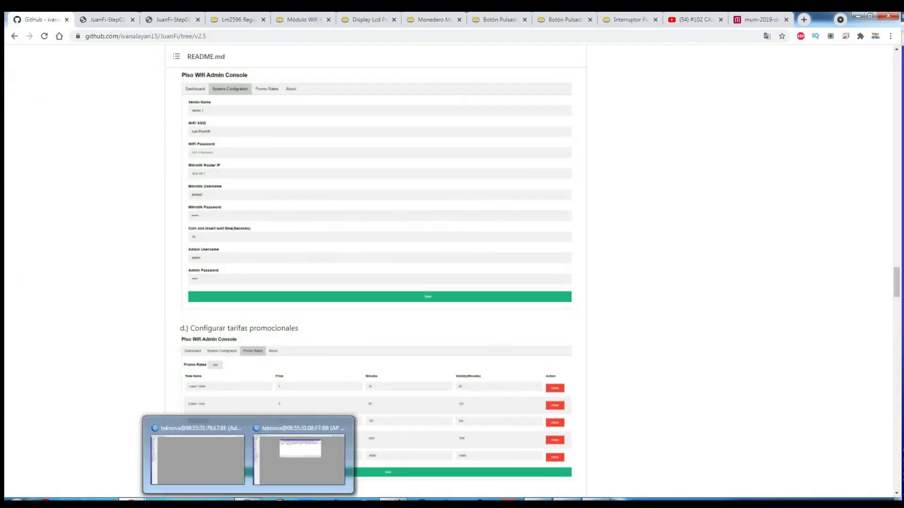
{"action": "left_click", "coordinate": [222, 474]}
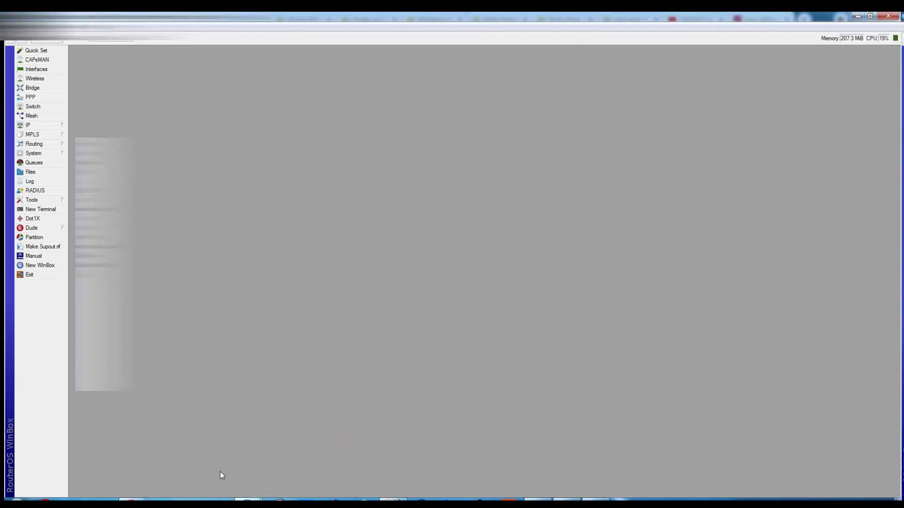
{"action": "left_click", "coordinate": [31, 126]}
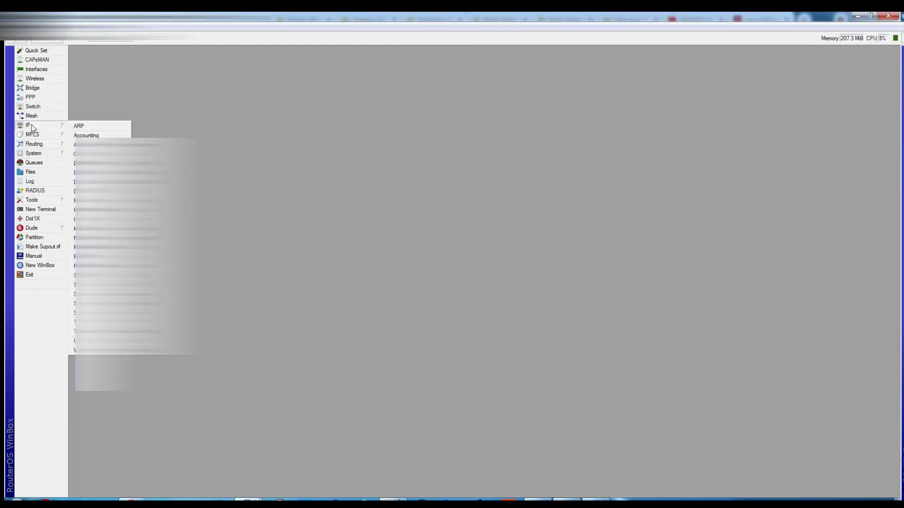
{"action": "left_click", "coordinate": [89, 182]}
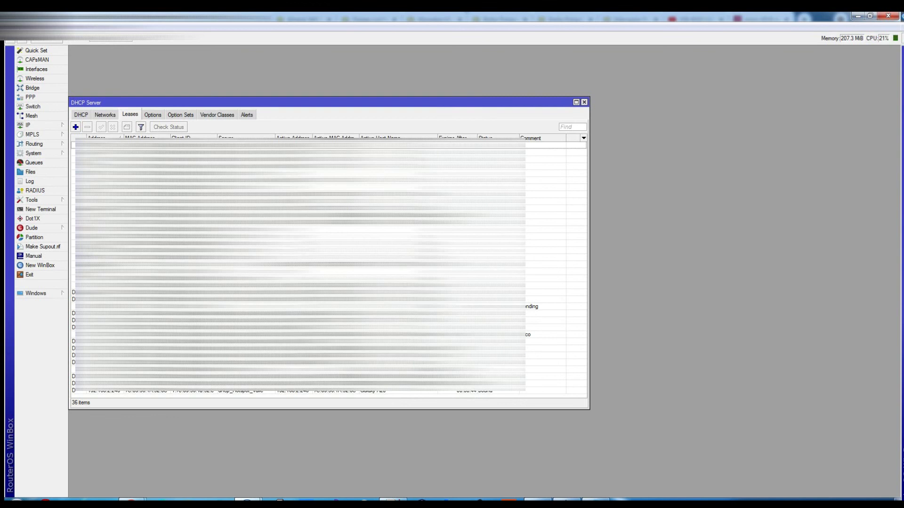
{"action": "left_click", "coordinate": [301, 307]}
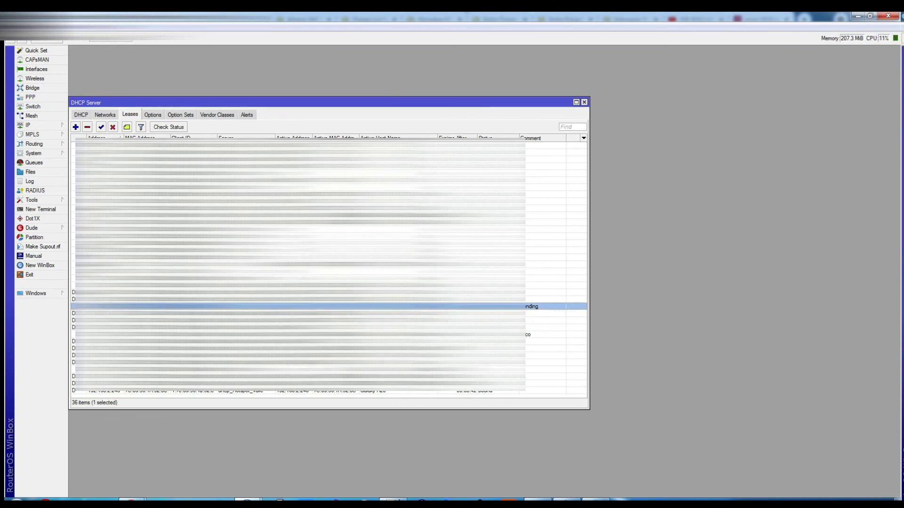
{"action": "left_click", "coordinate": [585, 103]}
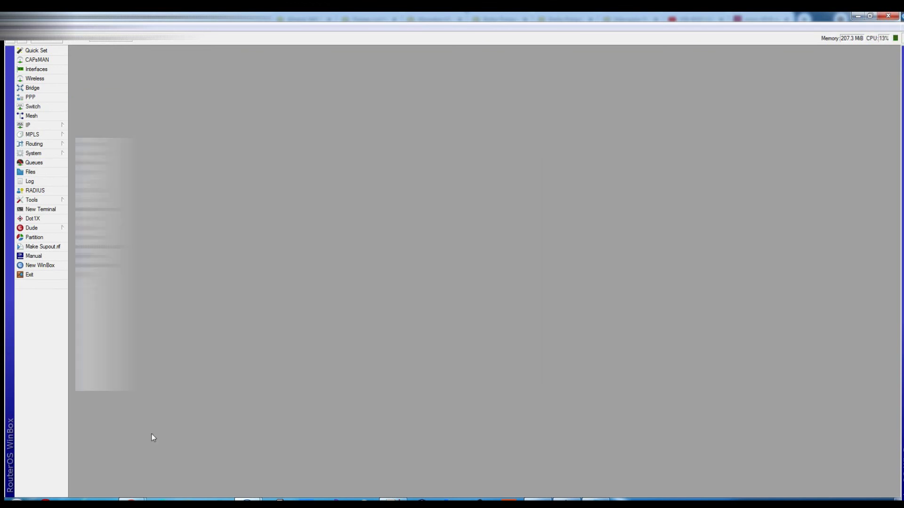
Step: Return to the README and examine Mikrotik configuration steps 2 to 6, from the static NodeMCU IP to the new router user
{"action": "mouse_move", "coordinate": [131, 498]}
{"action": "left_click", "coordinate": [167, 463]}
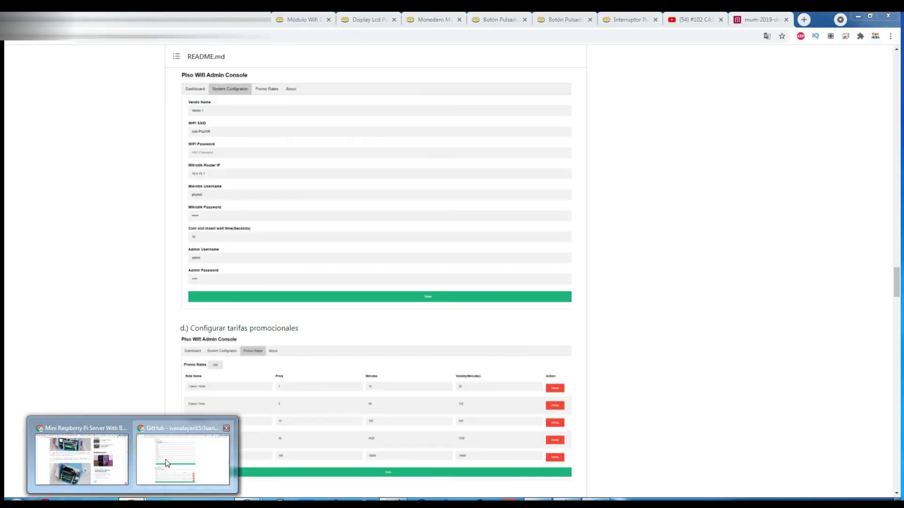
{"action": "scroll", "coordinate": [430, 253], "scroll_direction": "up", "scroll_amount": 10}
{"action": "scroll", "coordinate": [430, 264], "scroll_direction": "down", "scroll_amount": 20}
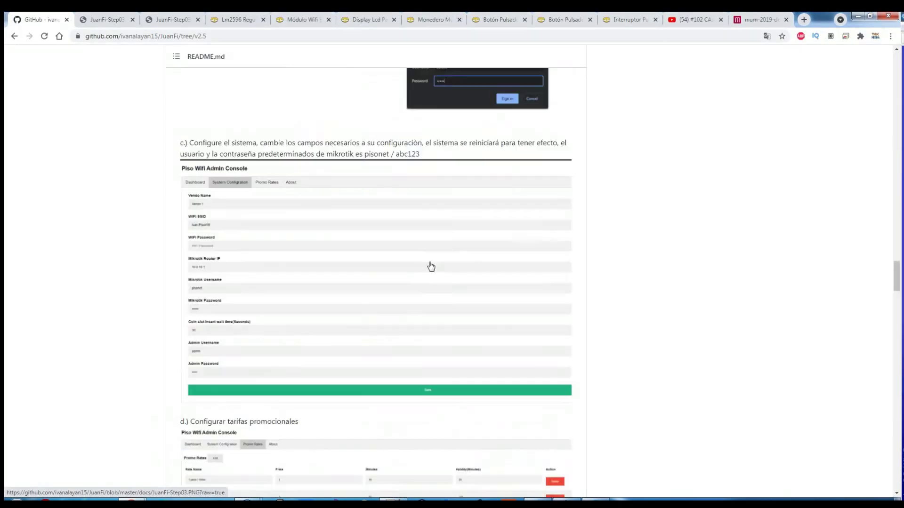
{"action": "scroll", "coordinate": [429, 264], "scroll_direction": "down", "scroll_amount": 10}
{"action": "scroll", "coordinate": [429, 264], "scroll_direction": "up", "scroll_amount": 12}
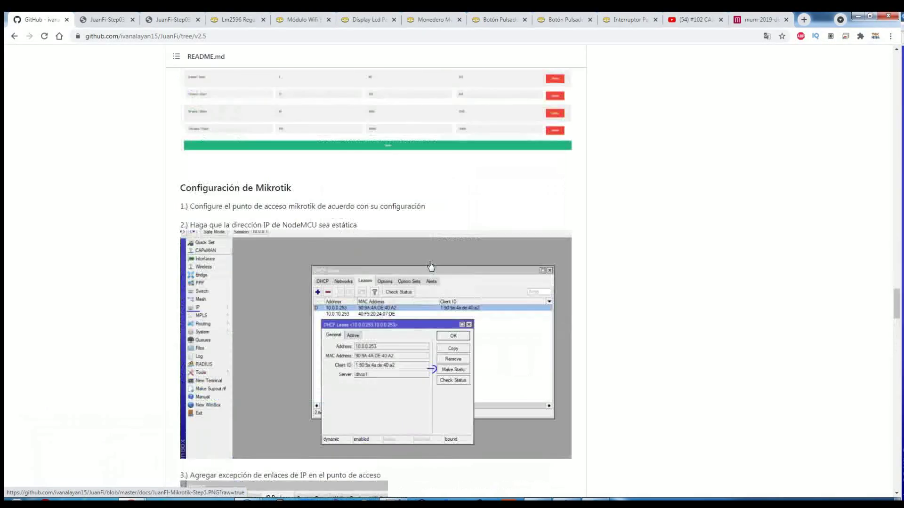
{"action": "scroll", "coordinate": [443, 393], "scroll_direction": "down", "scroll_amount": 7}
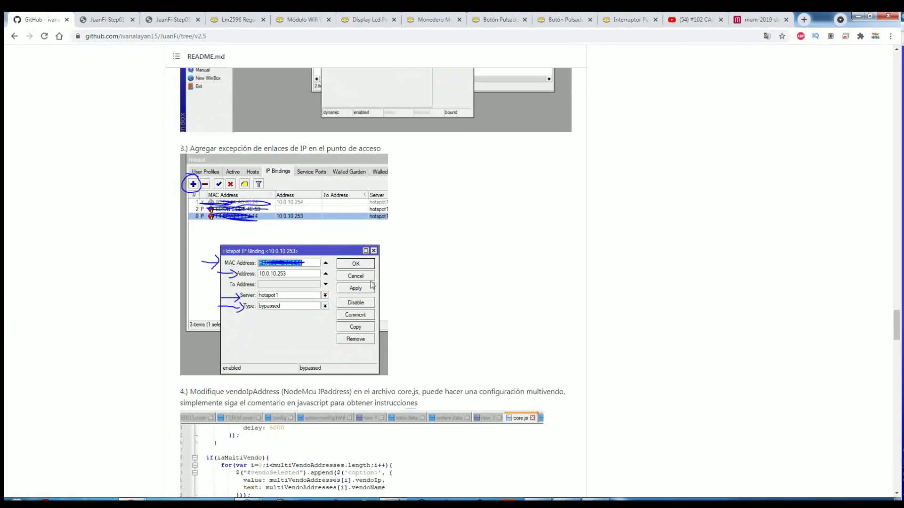
{"action": "scroll", "coordinate": [278, 284], "scroll_direction": "down", "scroll_amount": 6}
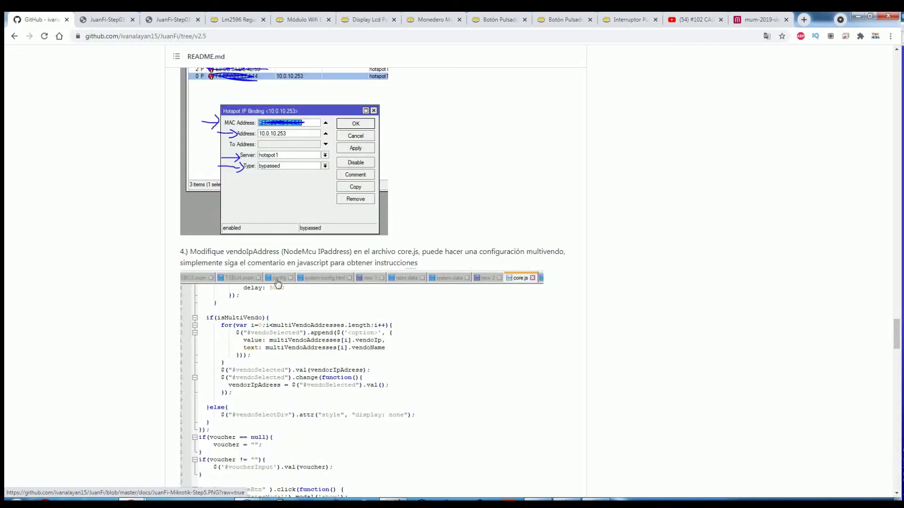
{"action": "scroll", "coordinate": [362, 257], "scroll_direction": "down", "scroll_amount": 3}
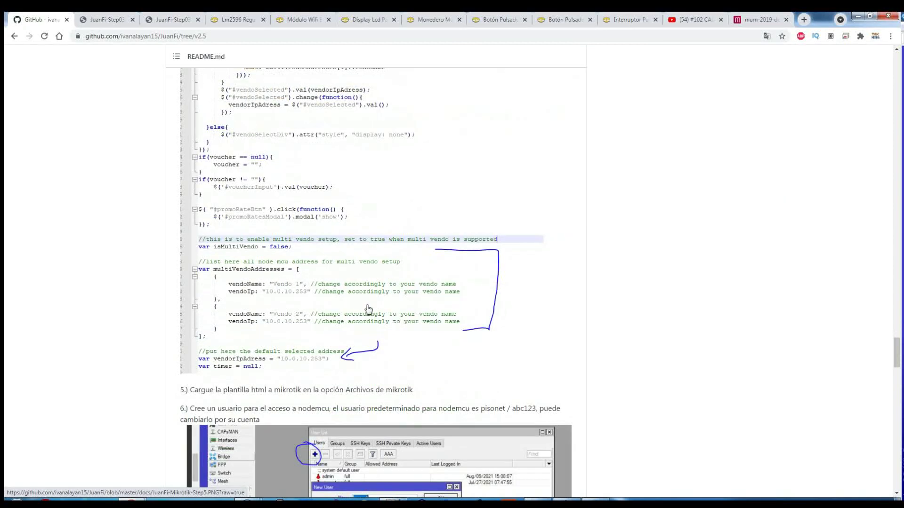
{"action": "scroll", "coordinate": [393, 363], "scroll_direction": "down", "scroll_amount": 5}
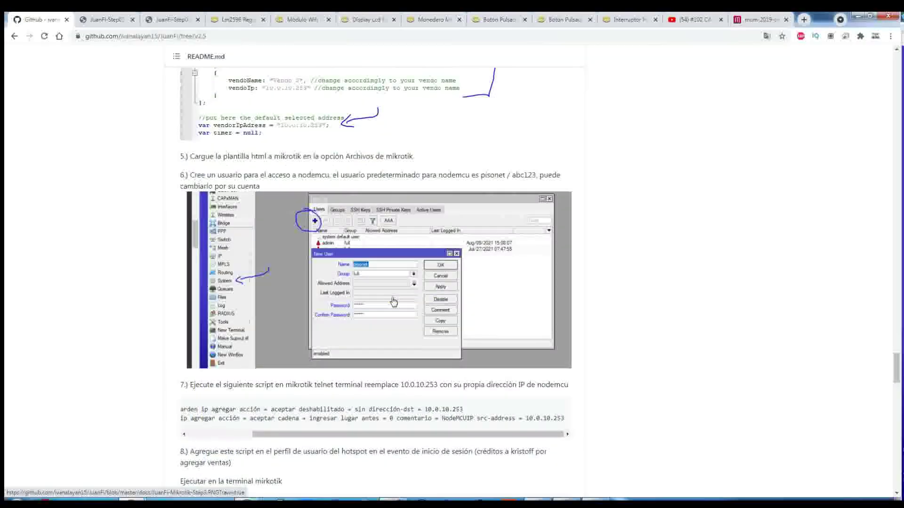
{"action": "scroll", "coordinate": [387, 285], "scroll_direction": "down", "scroll_amount": 1}
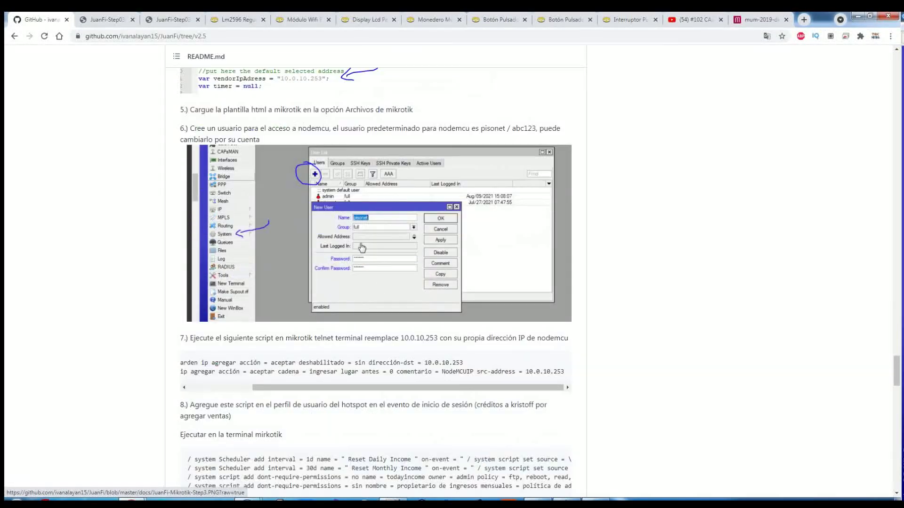
Step: Recheck the full-size System Configuration screenshot, and examine the walled-garden and firewall script in the README's step 7
{"action": "left_click", "coordinate": [98, 15]}
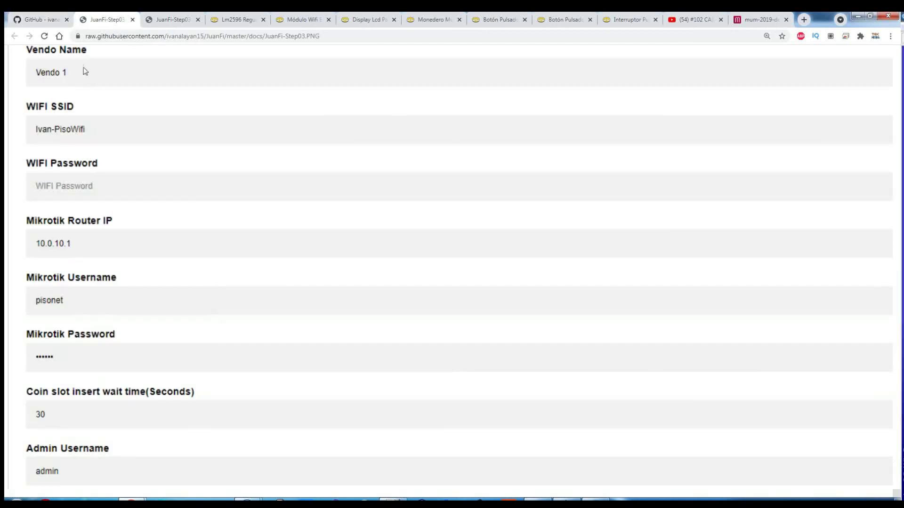
{"action": "left_click", "coordinate": [47, 16]}
{"action": "scroll", "coordinate": [361, 276], "scroll_direction": "down", "scroll_amount": 4}
{"action": "double_click", "coordinate": [190, 223]}
{"action": "left_click_drag", "start_coordinate": [268, 232], "coordinate": [201, 231]}
{"action": "left_click", "coordinate": [216, 248]}
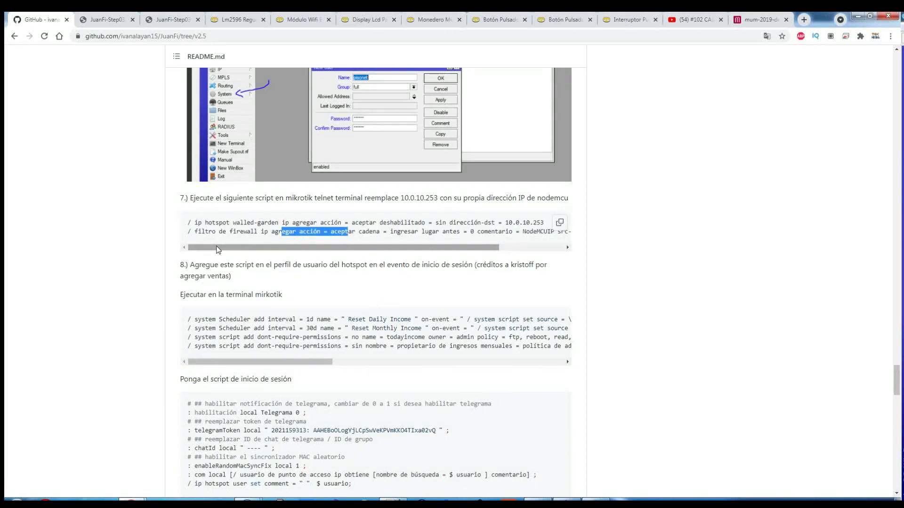
Step: Examine step 8 of the README, highlighting part of the hotspot login script, through to the user profile screenshot
{"action": "scroll", "coordinate": [297, 151], "scroll_direction": "down", "scroll_amount": 9}
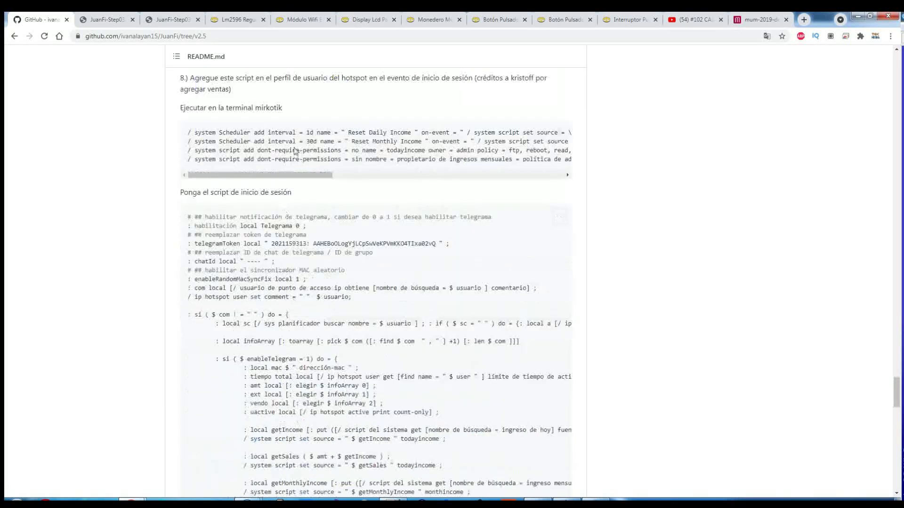
{"action": "scroll", "coordinate": [248, 154], "scroll_direction": "up", "scroll_amount": 3}
{"action": "left_click_drag", "start_coordinate": [248, 155], "coordinate": [354, 384]}
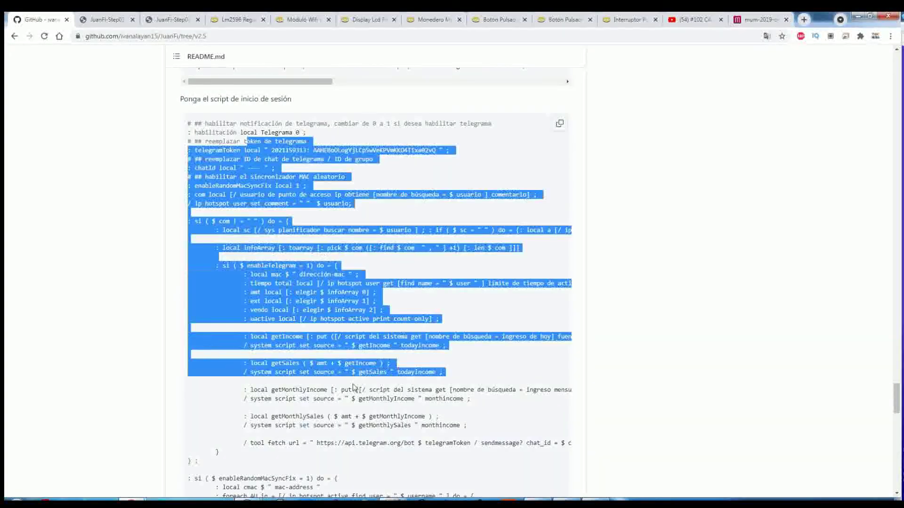
{"action": "scroll", "coordinate": [351, 330], "scroll_direction": "down", "scroll_amount": 10}
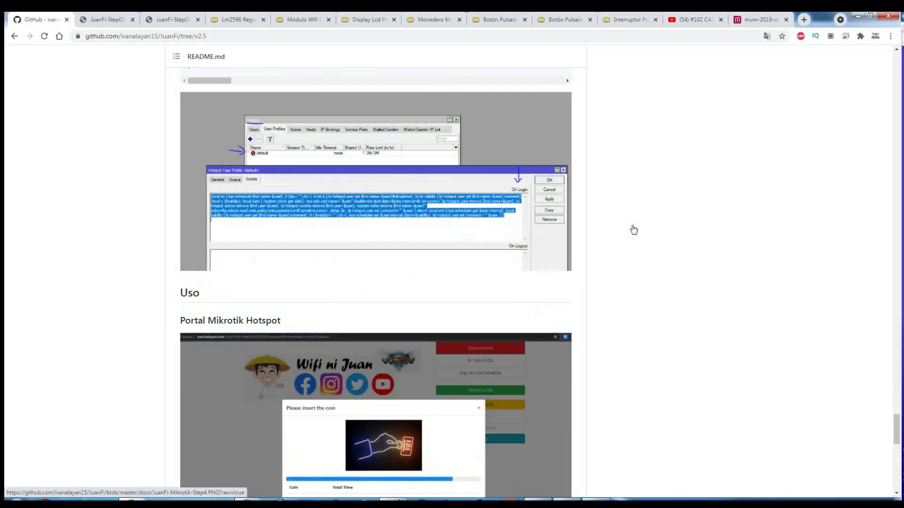